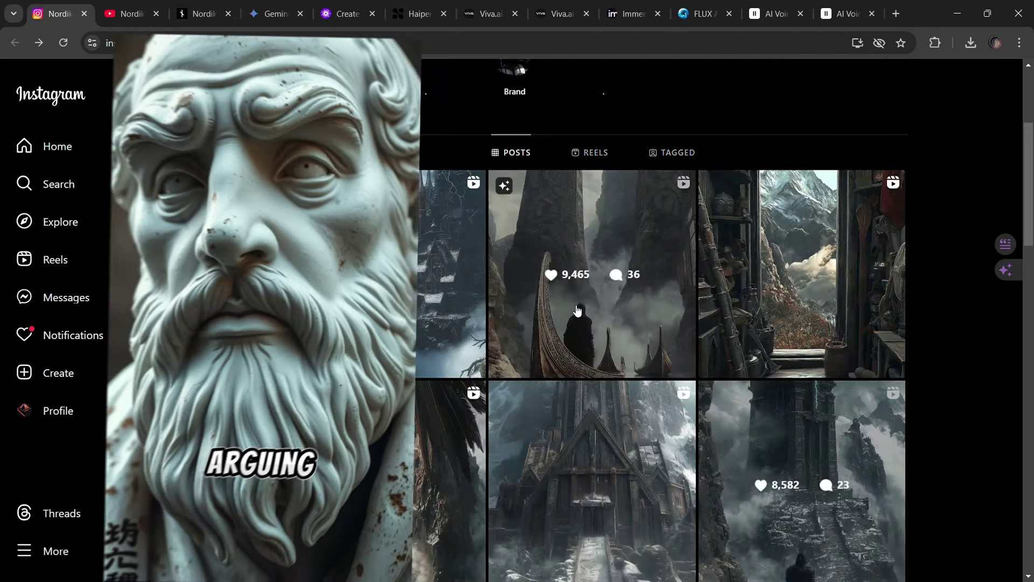
Step: Look through the nordikido Instagram posts and reels, viewing several of the Norse-themed clips
{"action": "left_click", "coordinate": [577, 310]}
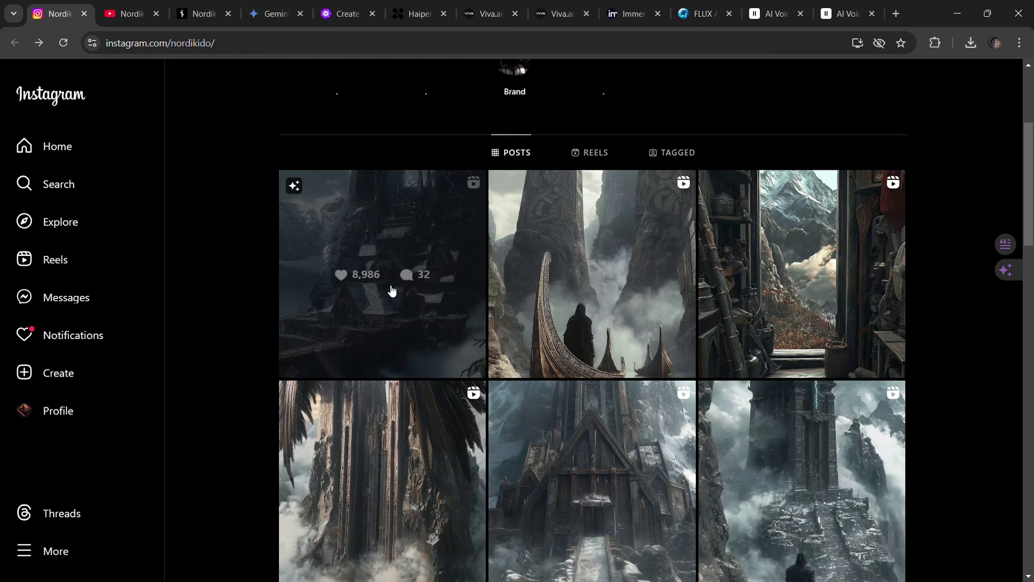
{"action": "left_click", "coordinate": [393, 289]}
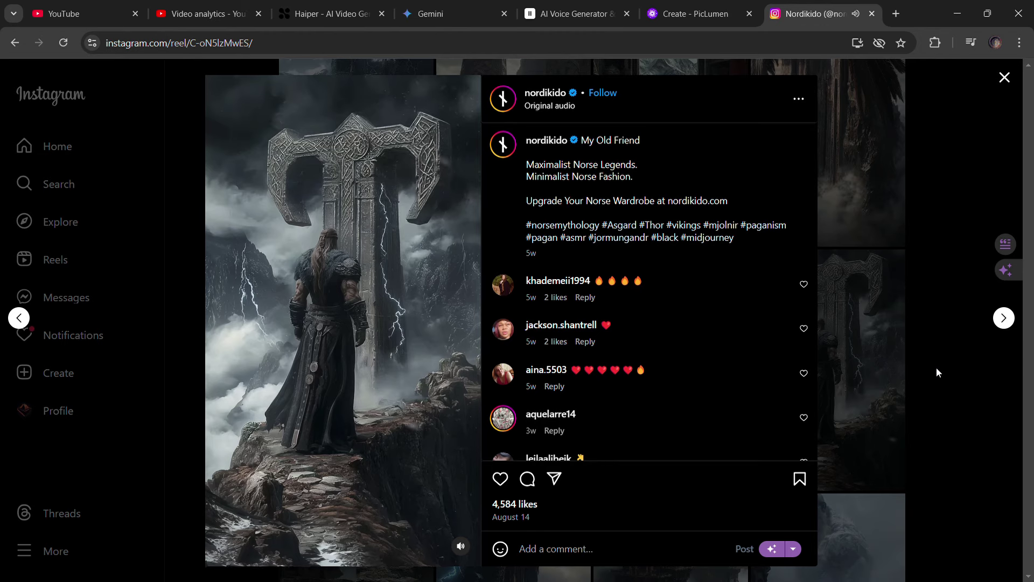
{"action": "left_click", "coordinate": [936, 368]}
{"action": "scroll", "coordinate": [686, 397], "scroll_direction": "down", "scroll_amount": 1}
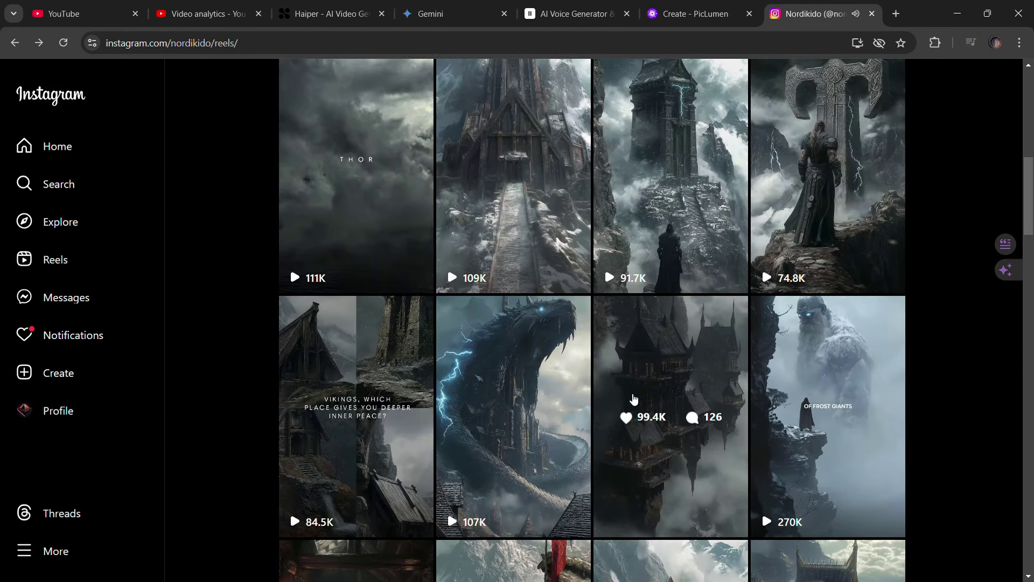
{"action": "left_click", "coordinate": [810, 452]}
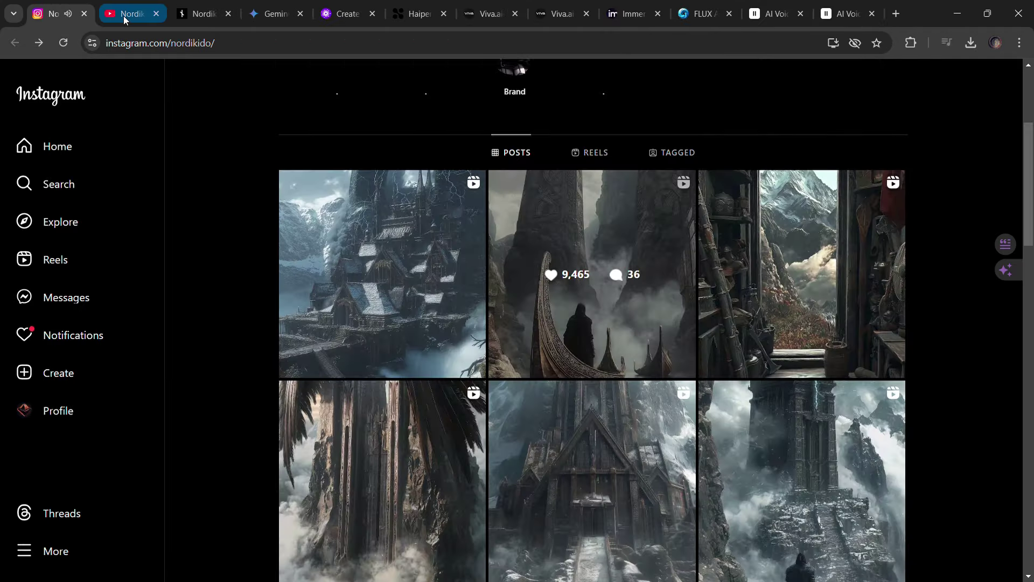
Step: Switch to the Nordikido YouTube channel and examine its subscriber count, long music videos and Shorts with their view figures
{"action": "left_click", "coordinate": [124, 15]}
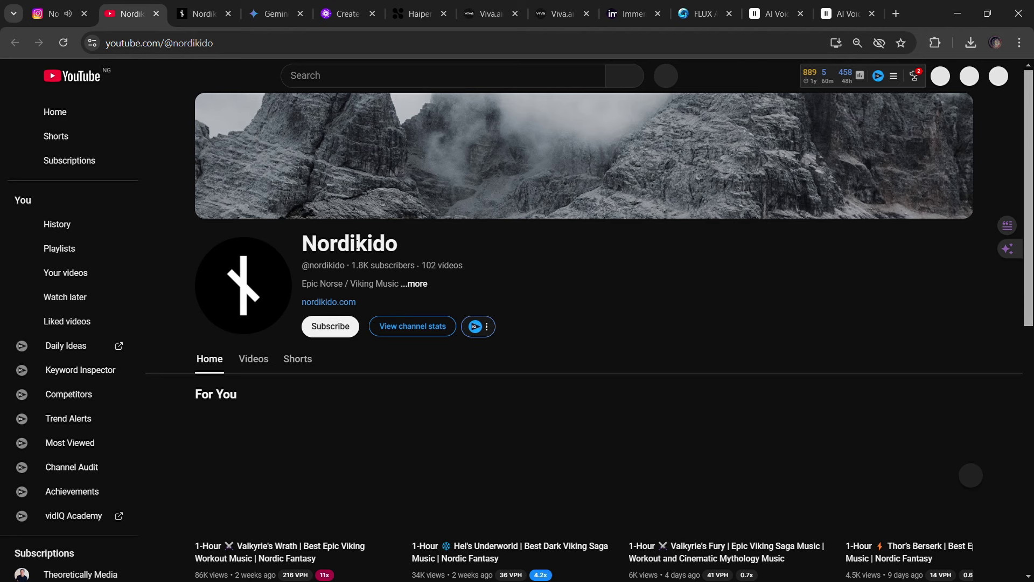
{"action": "scroll", "coordinate": [369, 332], "scroll_direction": "down", "scroll_amount": 2}
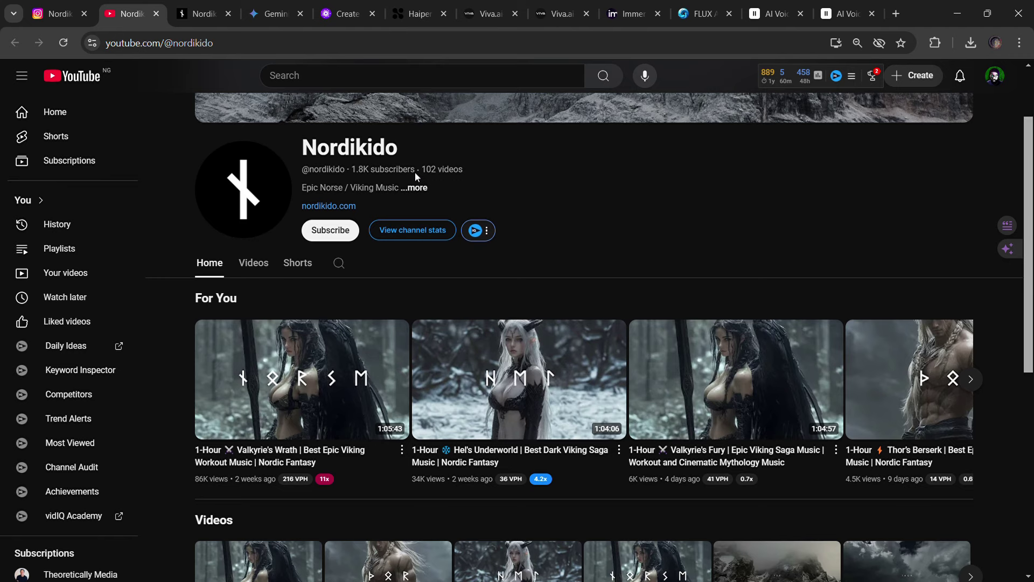
{"action": "scroll", "coordinate": [415, 248], "scroll_direction": "down", "scroll_amount": 1}
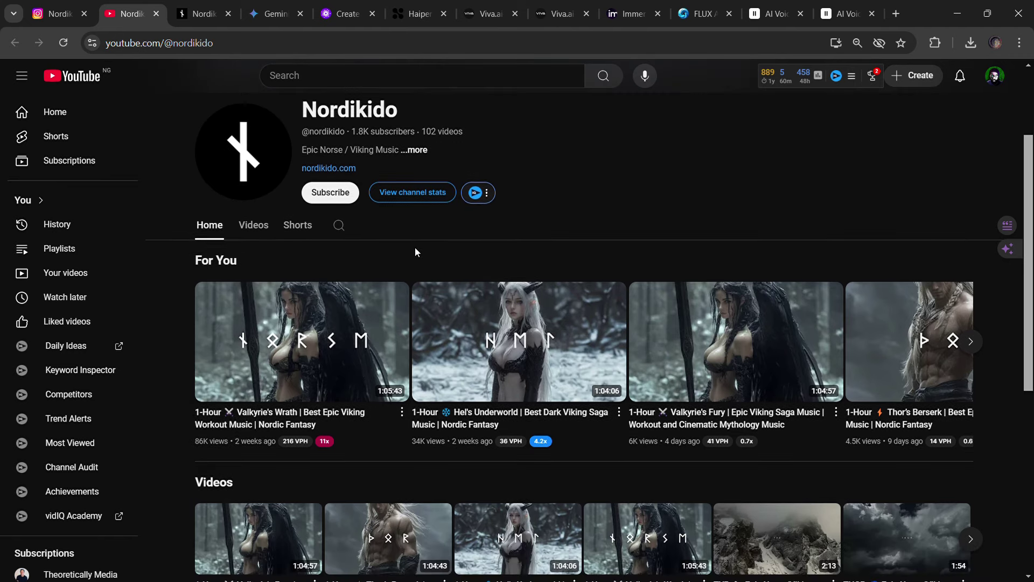
{"action": "scroll", "coordinate": [415, 251], "scroll_direction": "down", "scroll_amount": 1}
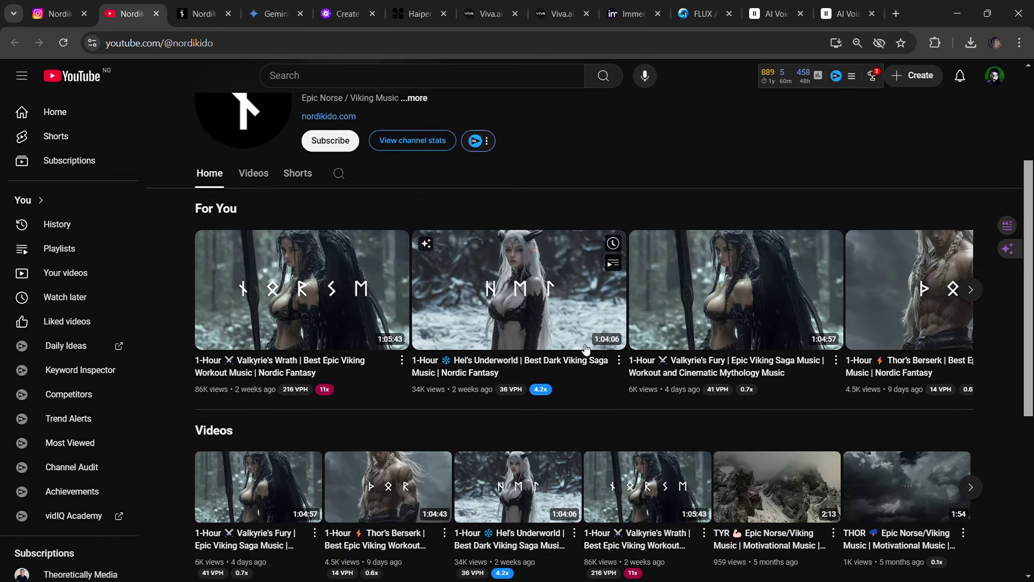
{"action": "scroll", "coordinate": [555, 237], "scroll_direction": "down", "scroll_amount": 3}
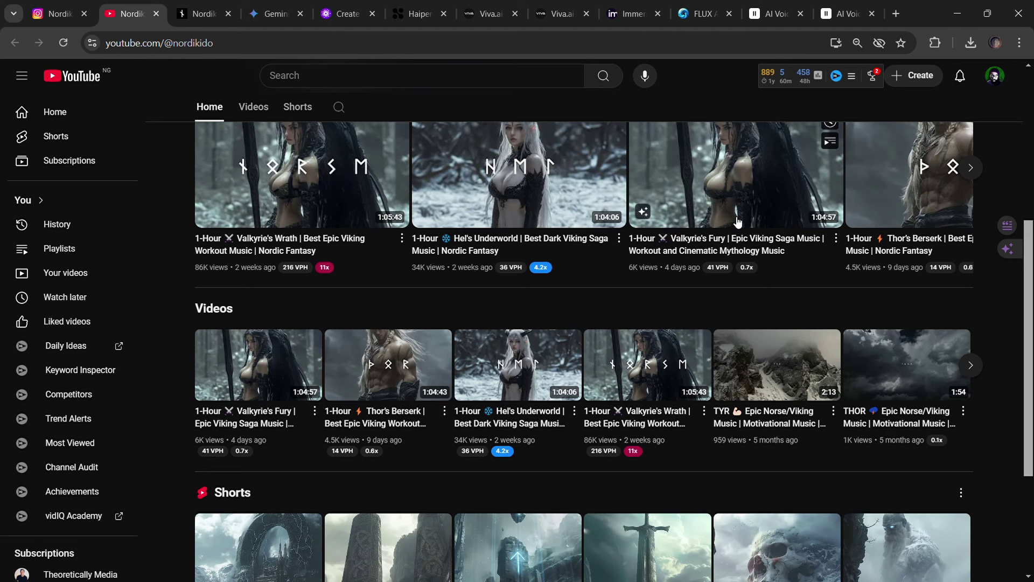
{"action": "scroll", "coordinate": [735, 219], "scroll_direction": "up", "scroll_amount": 3}
{"action": "scroll", "coordinate": [734, 219], "scroll_direction": "down", "scroll_amount": 6}
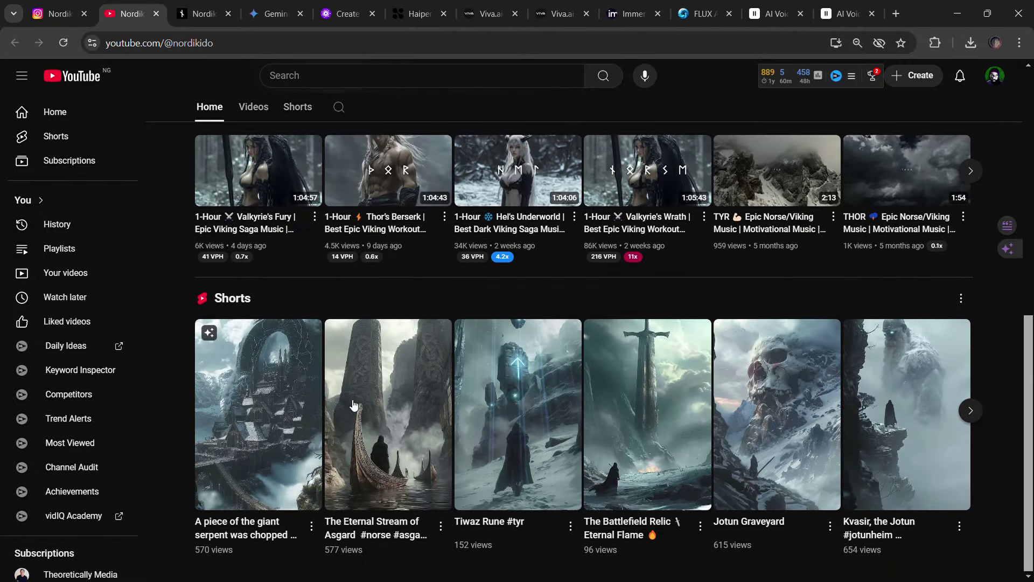
{"action": "scroll", "coordinate": [615, 442], "scroll_direction": "up", "scroll_amount": 6}
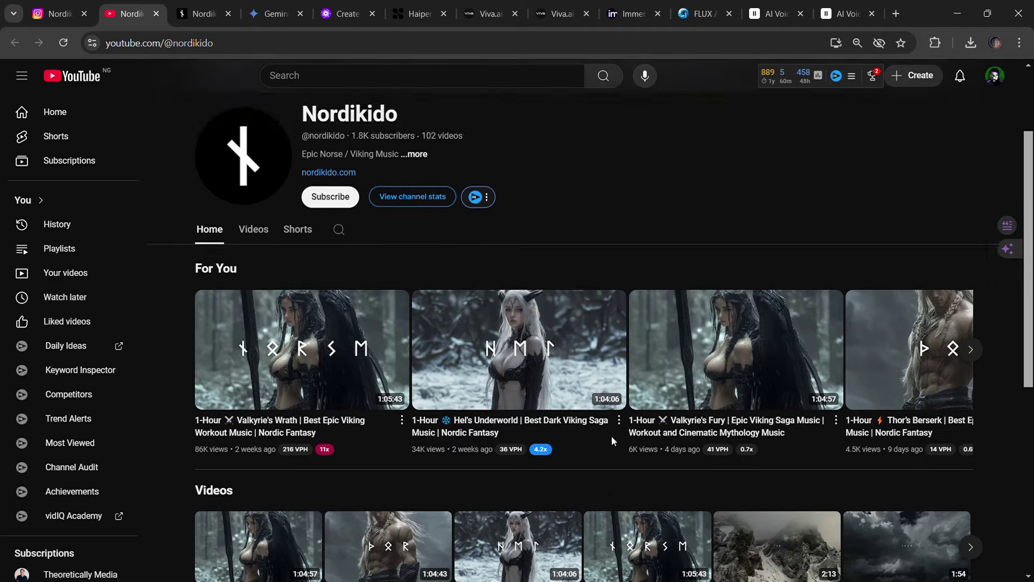
{"action": "key", "text": "ctrl+shift+Tab"}
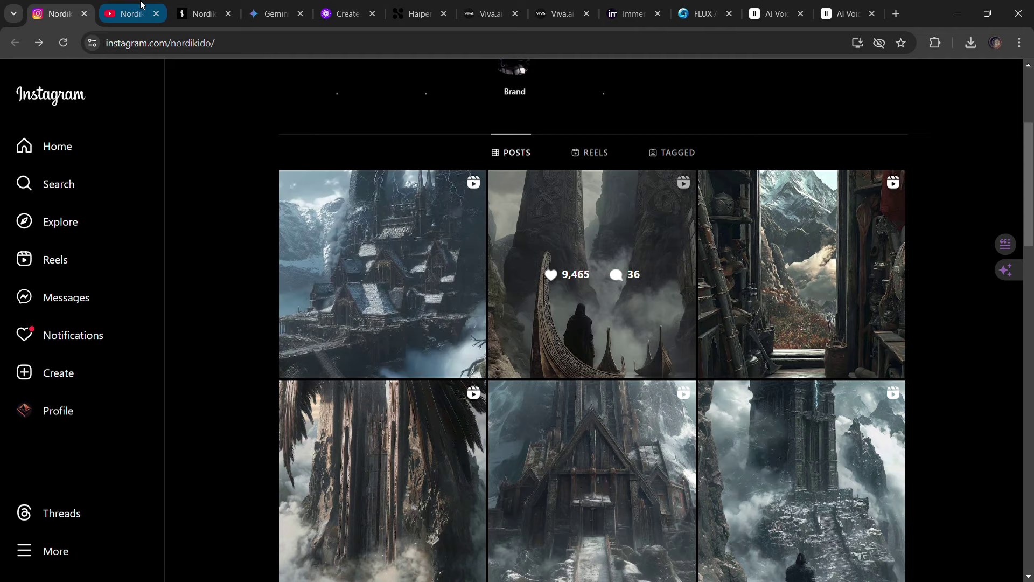
{"action": "left_click", "coordinate": [127, 12]}
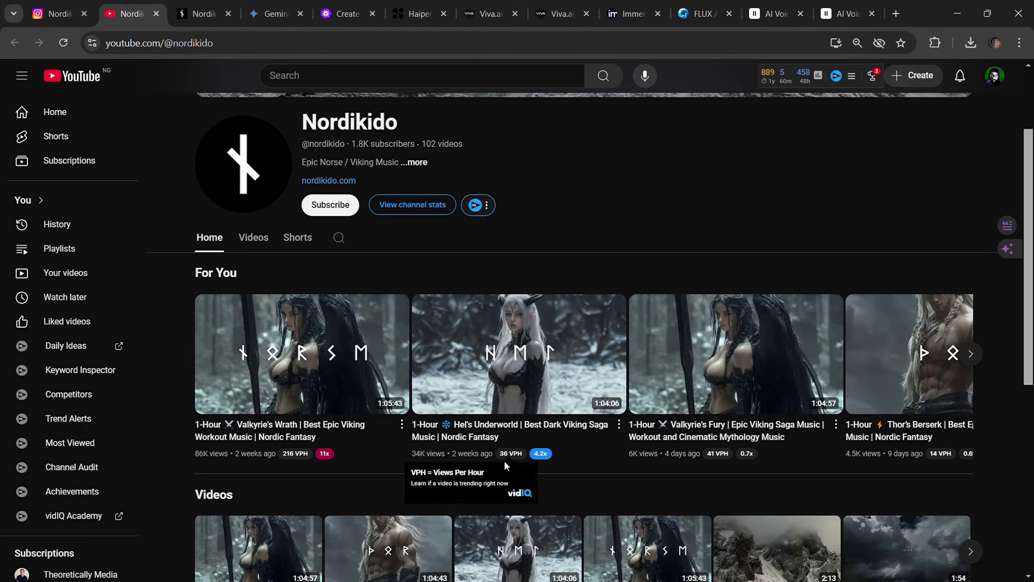
Step: Open the nordikido.com store and examine the Odin banner and the Norse Wisdom T-shirt listings
{"action": "left_click", "coordinate": [206, 11]}
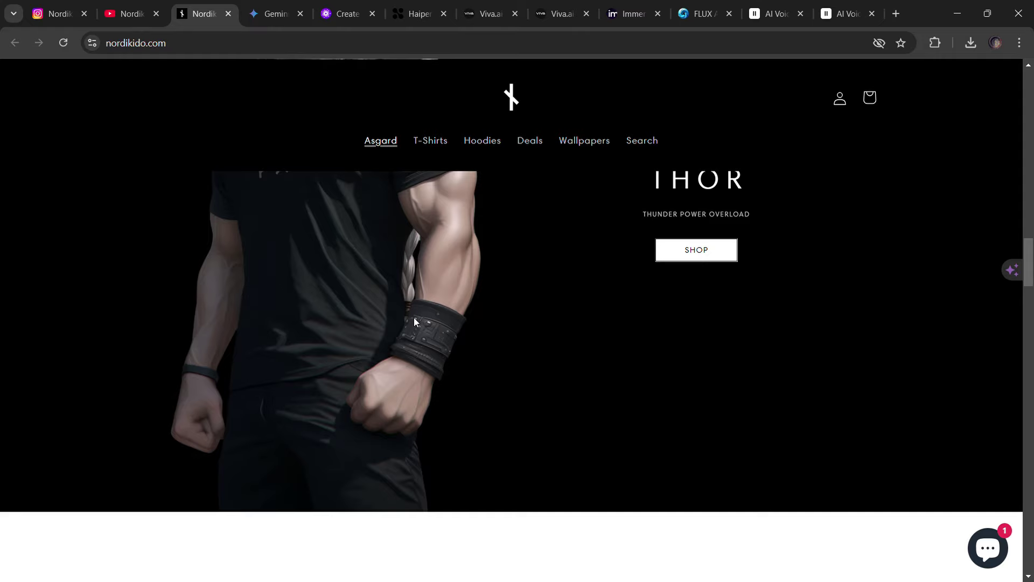
{"action": "scroll", "coordinate": [413, 322], "scroll_direction": "up", "scroll_amount": 10}
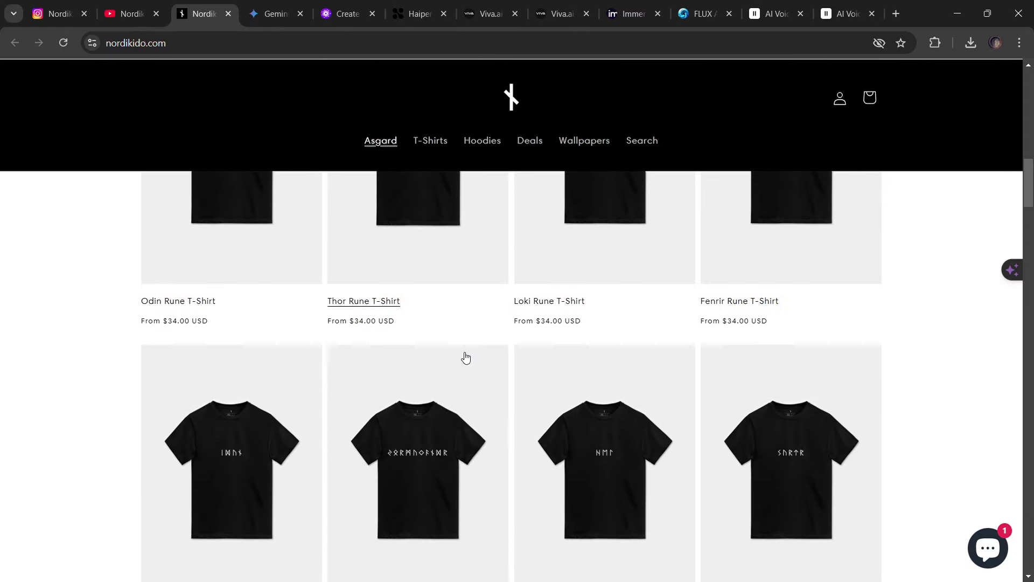
{"action": "scroll", "coordinate": [482, 416], "scroll_direction": "up", "scroll_amount": 12}
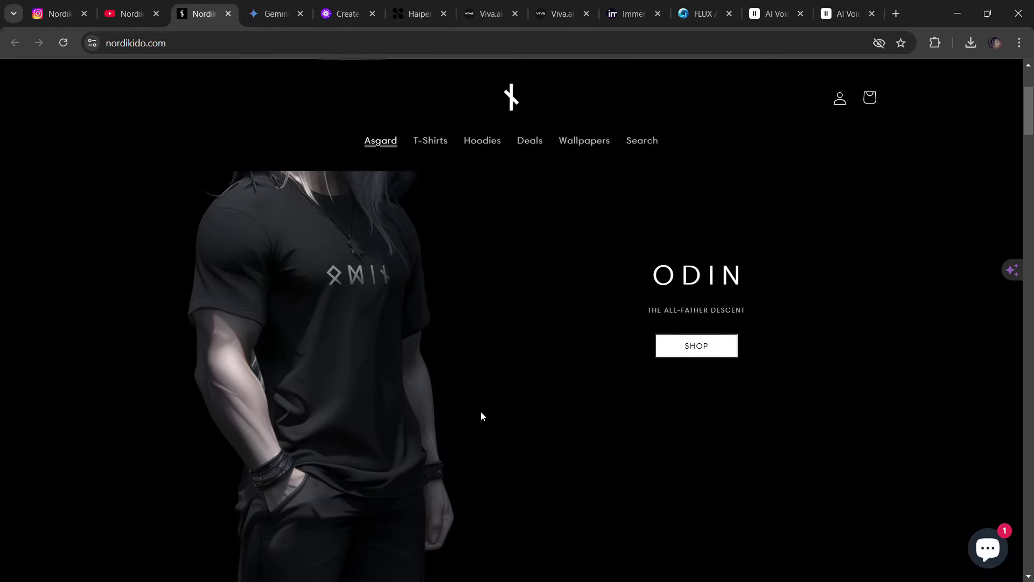
{"action": "scroll", "coordinate": [481, 416], "scroll_direction": "up", "scroll_amount": 3}
{"action": "scroll", "coordinate": [548, 409], "scroll_direction": "down", "scroll_amount": 8}
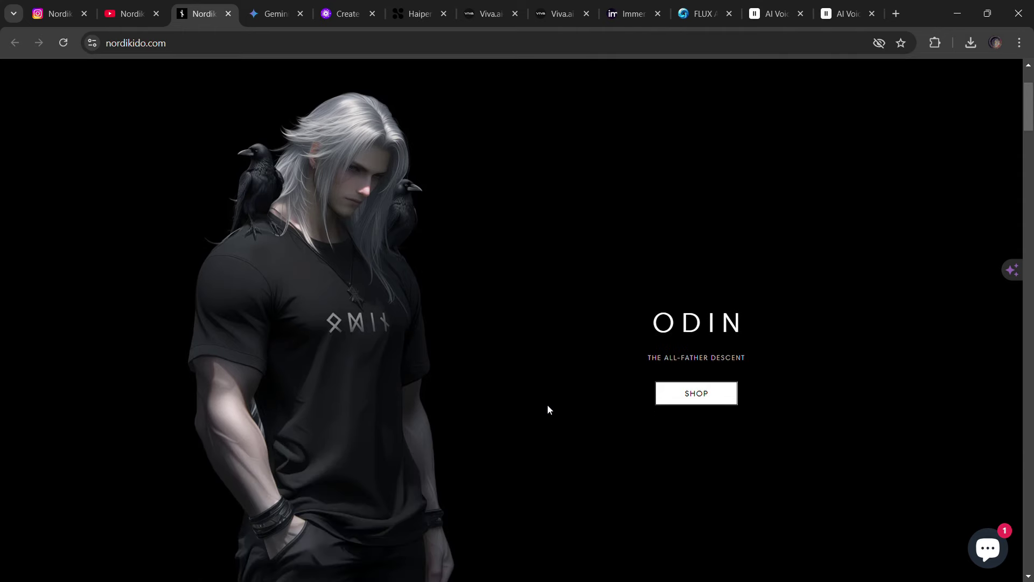
{"action": "scroll", "coordinate": [548, 410], "scroll_direction": "down", "scroll_amount": 6}
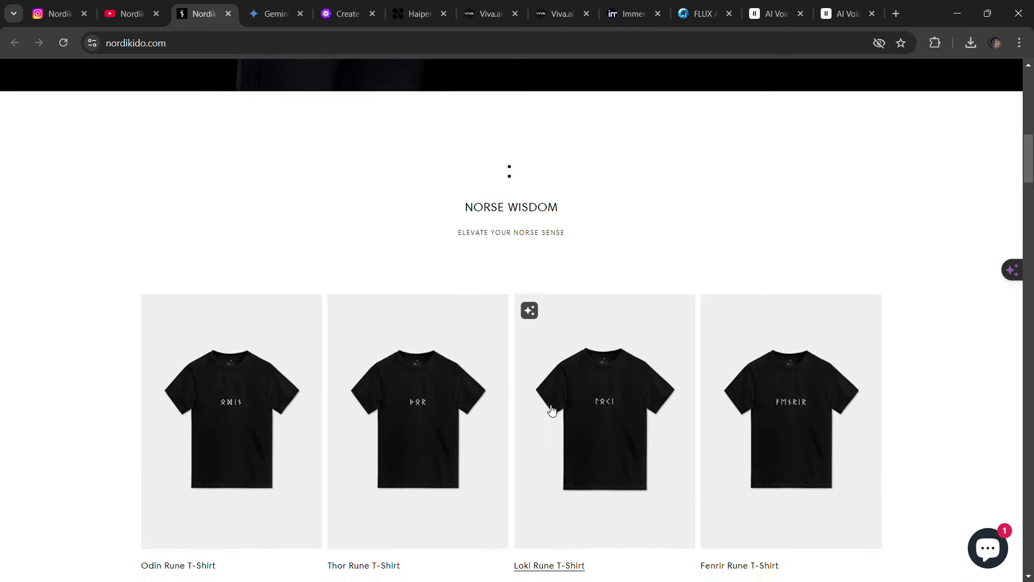
{"action": "scroll", "coordinate": [466, 277], "scroll_direction": "up", "scroll_amount": 10}
{"action": "scroll", "coordinate": [449, 245], "scroll_direction": "up", "scroll_amount": 2}
Step: Examine the Thor and Loki banners and the rune T-shirts further down the Nordikido store page
{"action": "scroll", "coordinate": [479, 167], "scroll_direction": "down", "scroll_amount": 10}
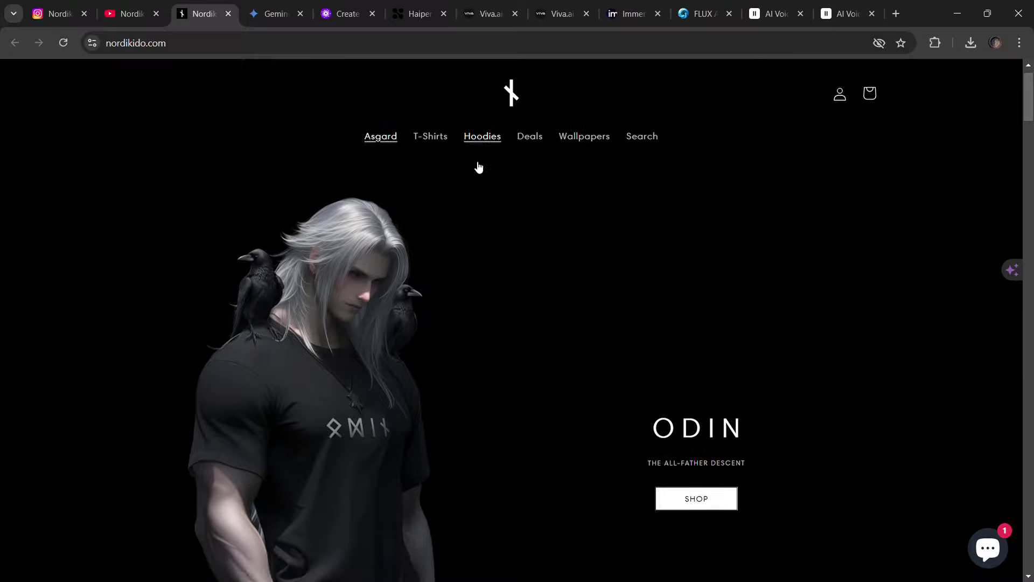
{"action": "scroll", "coordinate": [478, 167], "scroll_direction": "down", "scroll_amount": 15}
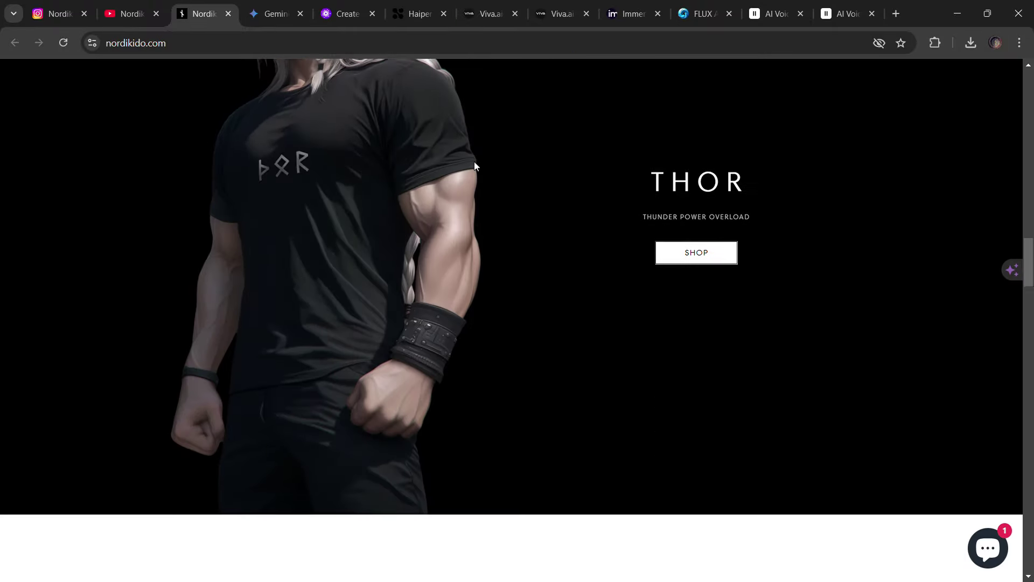
{"action": "scroll", "coordinate": [478, 166], "scroll_direction": "up", "scroll_amount": 10}
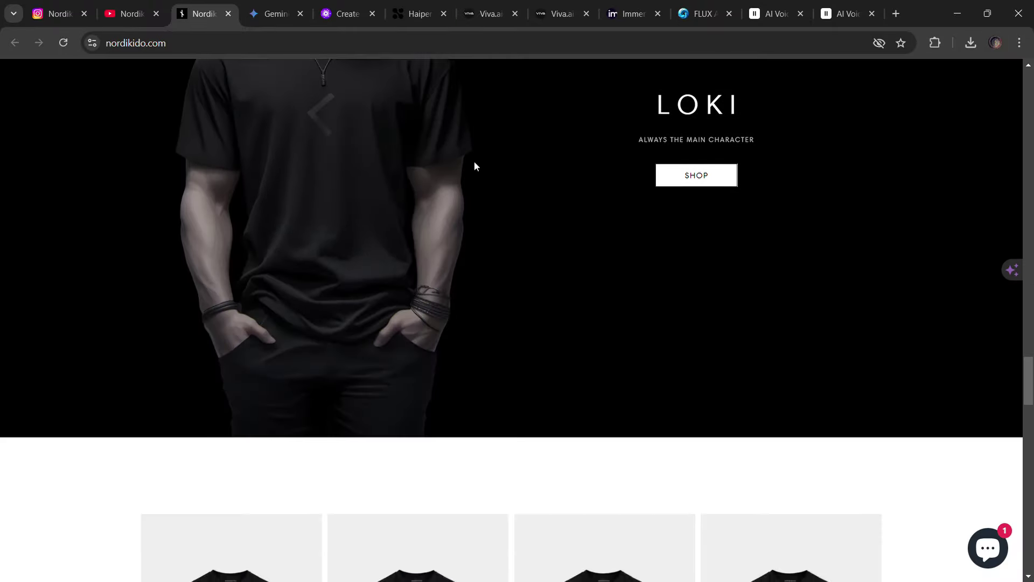
{"action": "scroll", "coordinate": [478, 166], "scroll_direction": "down", "scroll_amount": 1}
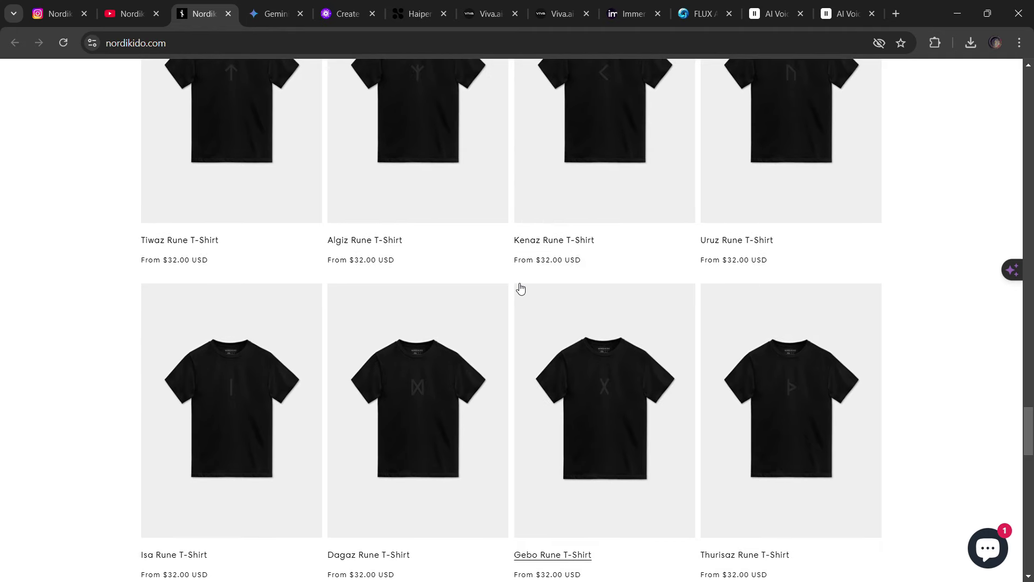
{"action": "scroll", "coordinate": [522, 287], "scroll_direction": "down", "scroll_amount": 1}
{"action": "scroll", "coordinate": [524, 291], "scroll_direction": "up", "scroll_amount": 2}
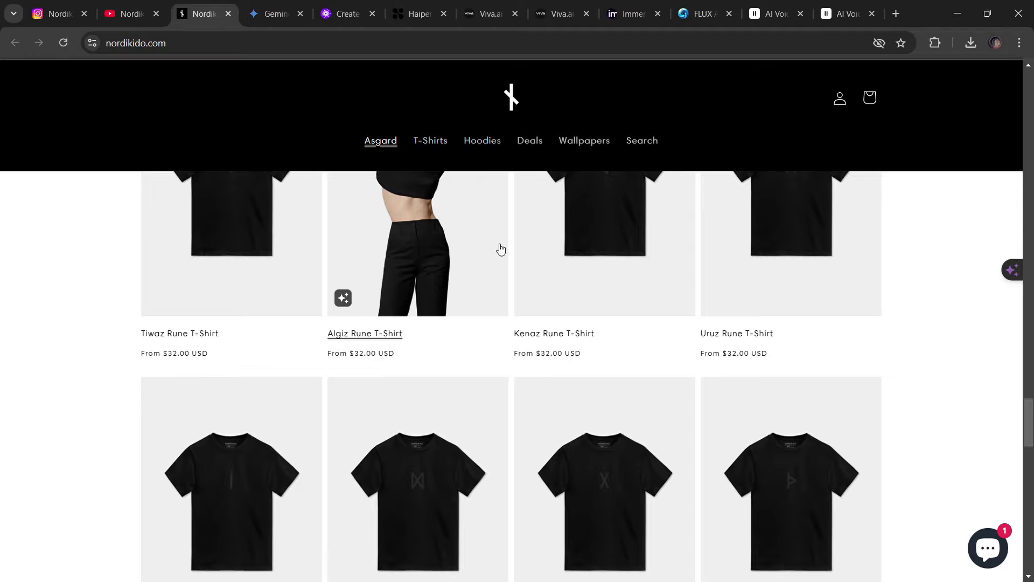
{"action": "scroll", "coordinate": [491, 208], "scroll_direction": "up", "scroll_amount": 3}
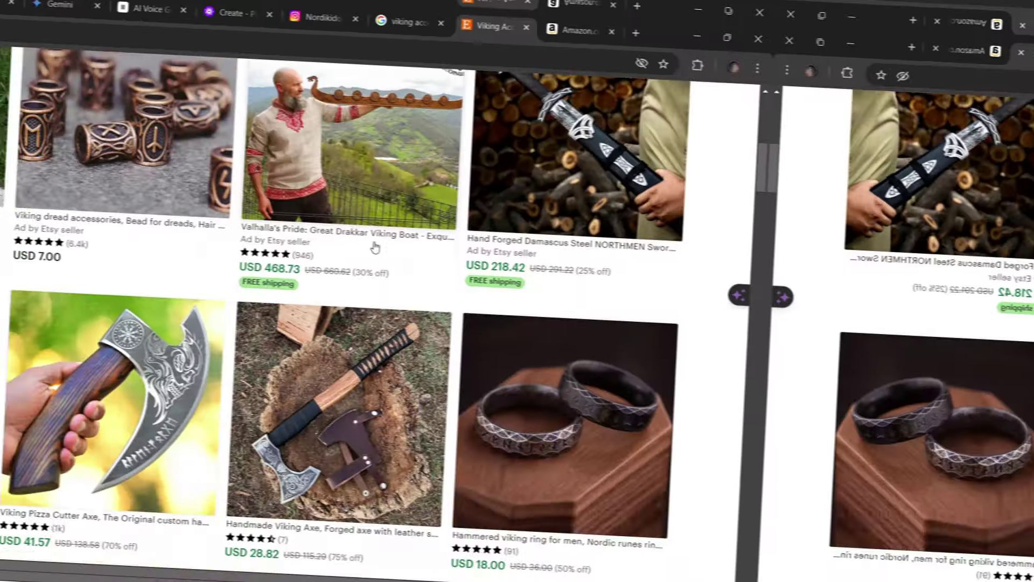
Step: Browse the Etsy viking accessories listings for product types and prices
{"action": "scroll", "coordinate": [375, 247], "scroll_direction": "down", "scroll_amount": 10}
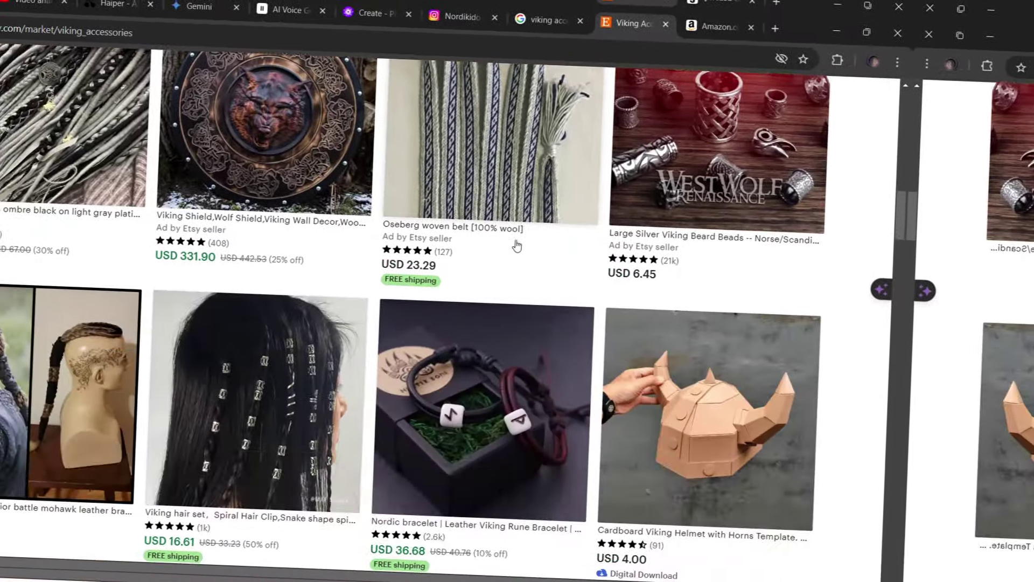
{"action": "scroll", "coordinate": [540, 245], "scroll_direction": "down", "scroll_amount": 8}
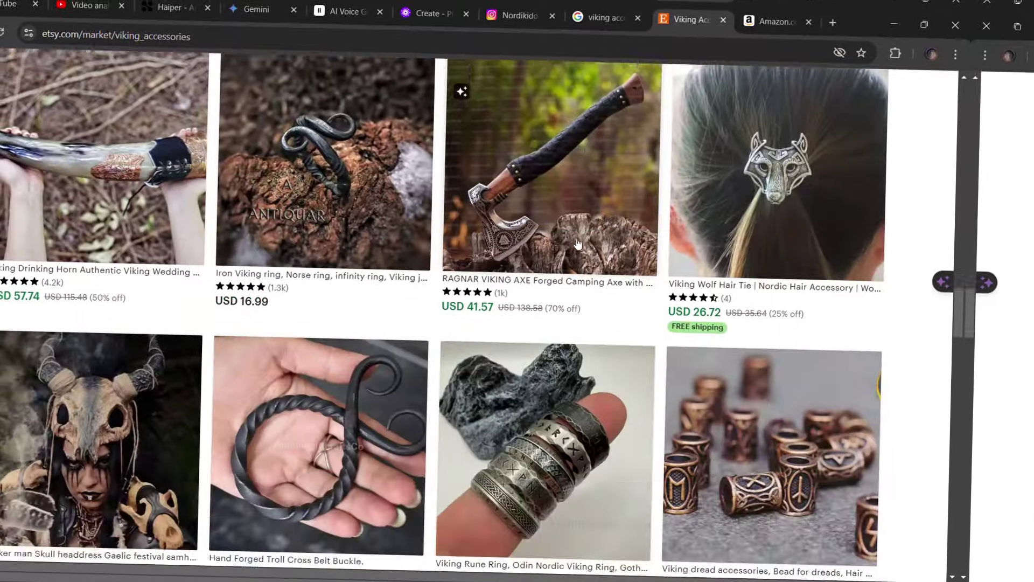
{"action": "scroll", "coordinate": [583, 242], "scroll_direction": "down", "scroll_amount": 15}
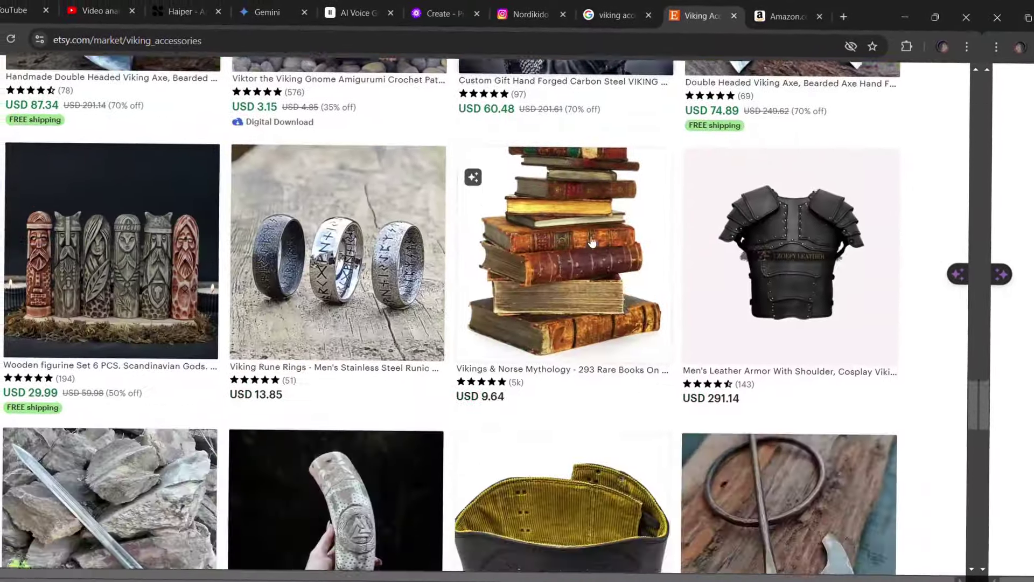
{"action": "scroll", "coordinate": [593, 241], "scroll_direction": "down", "scroll_amount": 6}
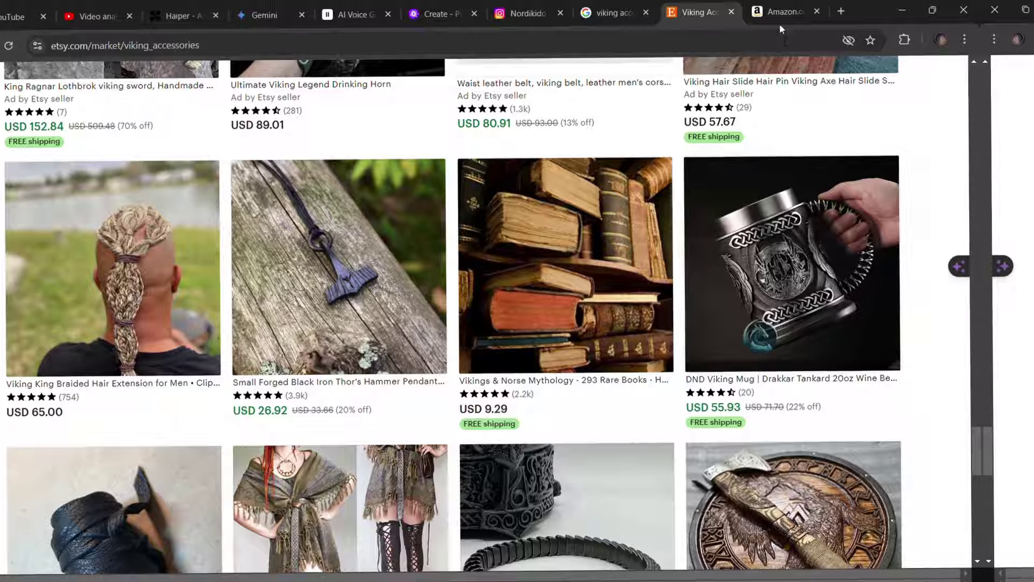
Step: Switch to the Amazon results for viking accessories and browse the products, prices and recent purchase figures
{"action": "left_click", "coordinate": [784, 15]}
{"action": "scroll", "coordinate": [636, 258], "scroll_direction": "down", "scroll_amount": 12}
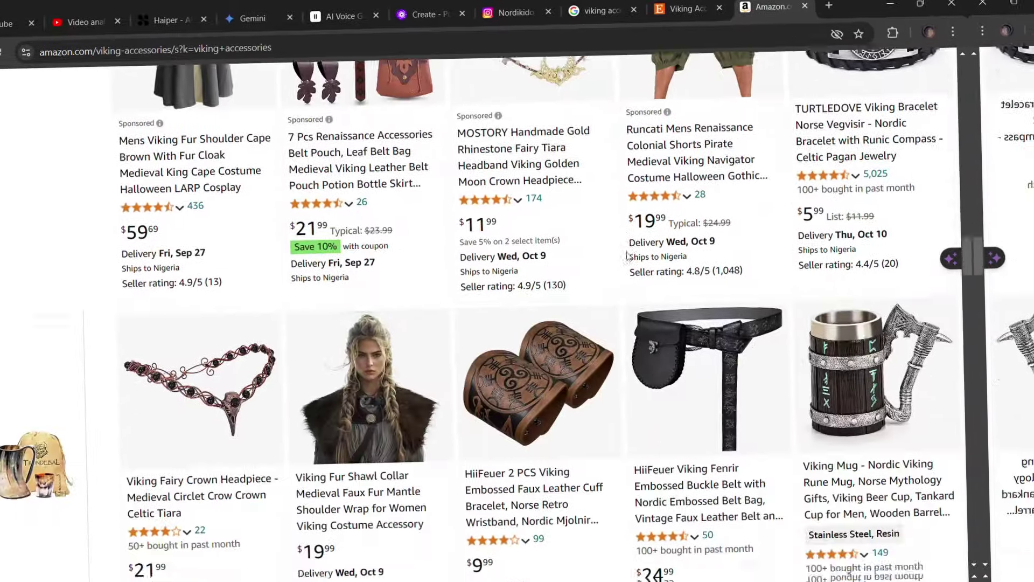
{"action": "scroll", "coordinate": [624, 255], "scroll_direction": "down", "scroll_amount": 15}
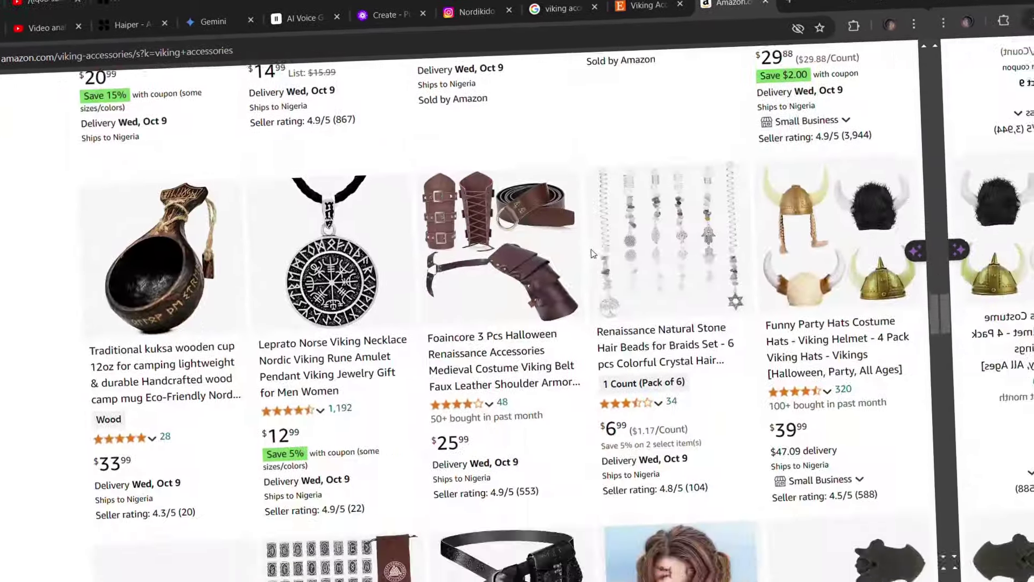
{"action": "scroll", "coordinate": [568, 253], "scroll_direction": "down", "scroll_amount": 5}
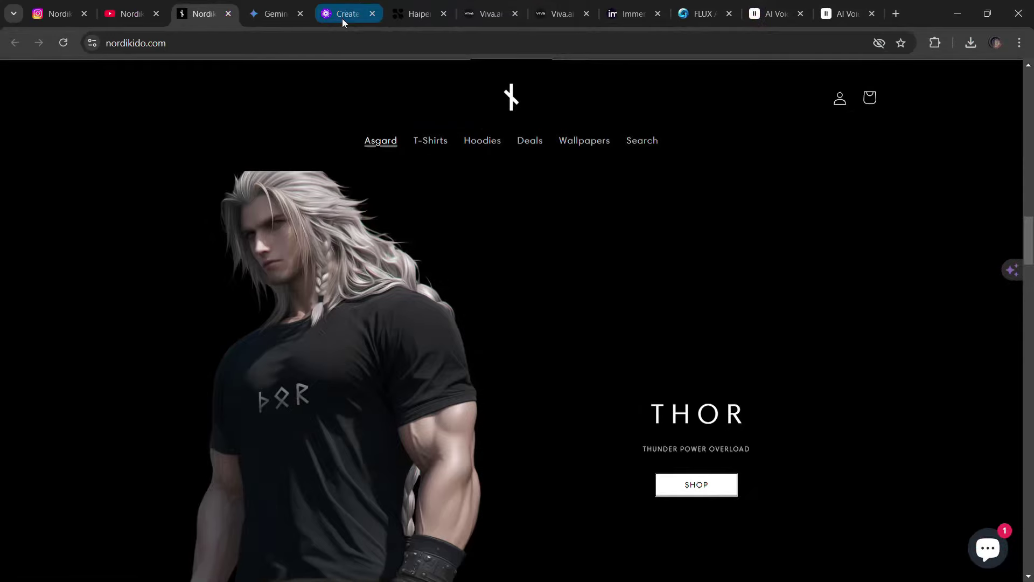
Step: Switch to PicLumen's image creation page and look through the previously generated statue, serpent and warrior images
{"action": "left_click", "coordinate": [334, 16]}
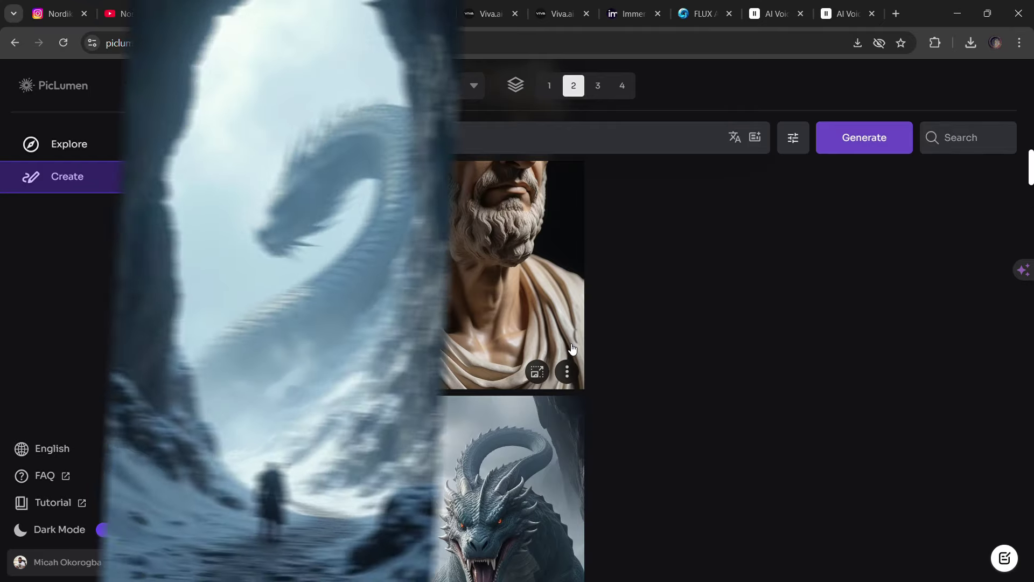
{"action": "scroll", "coordinate": [572, 349], "scroll_direction": "down", "scroll_amount": 2}
{"action": "left_click", "coordinate": [566, 349]}
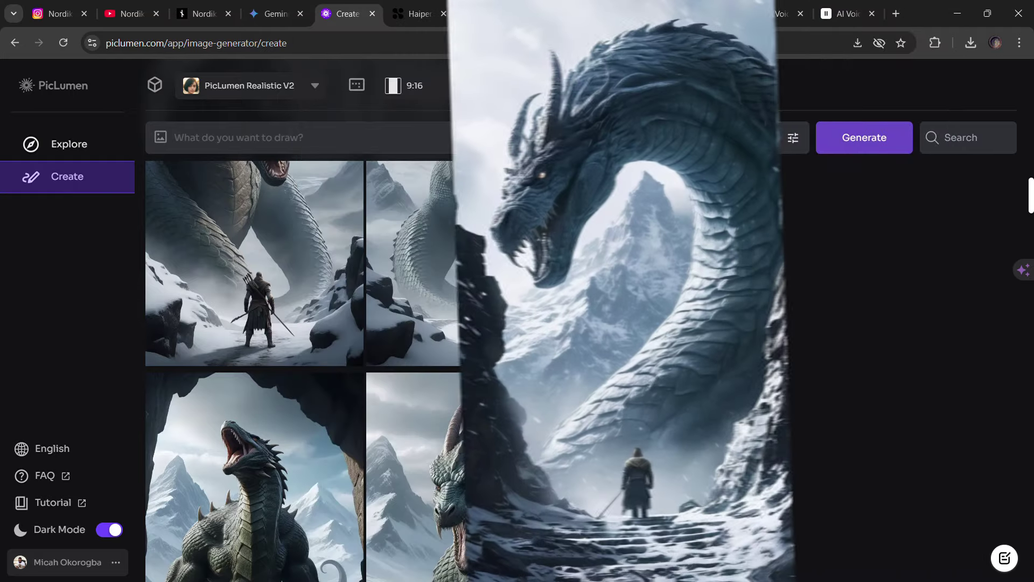
{"action": "scroll", "coordinate": [409, 372], "scroll_direction": "down", "scroll_amount": 5}
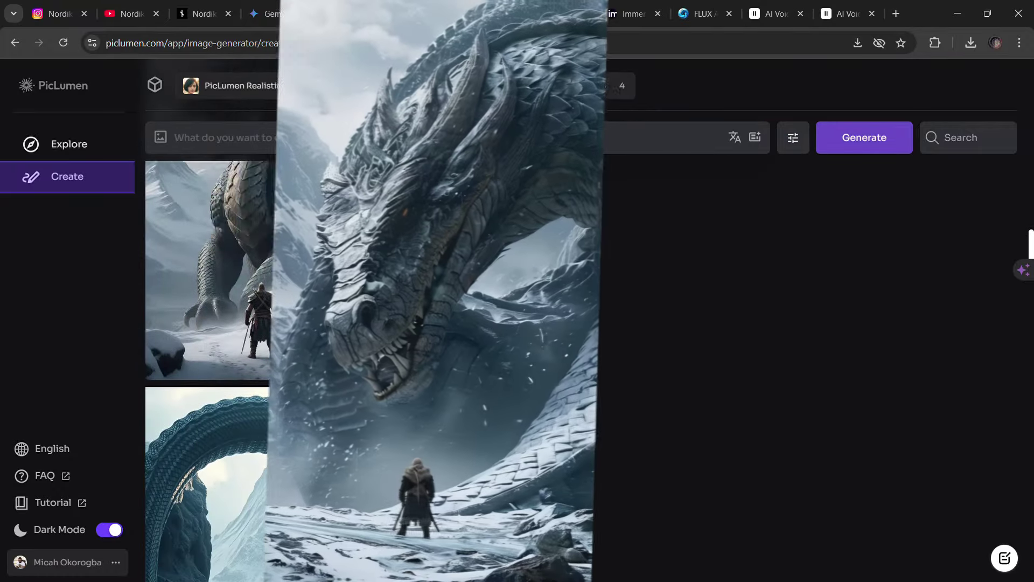
{"action": "scroll", "coordinate": [409, 372], "scroll_direction": "down", "scroll_amount": 4}
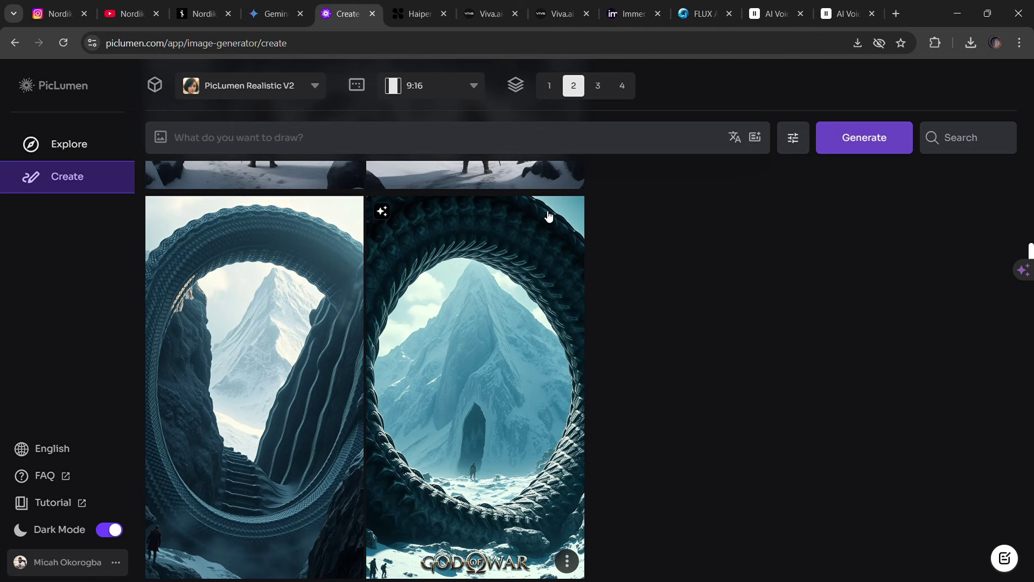
Step: Look back over the generated serpent-arch, dragon and statue images on the PicLumen creation page
{"action": "scroll", "coordinate": [548, 216], "scroll_direction": "up", "scroll_amount": 3}
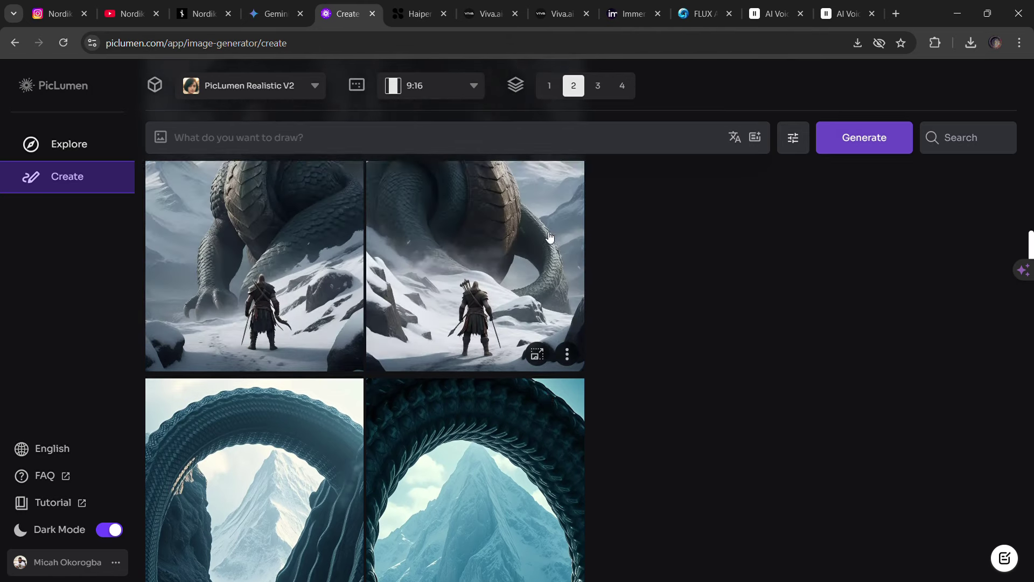
{"action": "scroll", "coordinate": [550, 237], "scroll_direction": "up", "scroll_amount": 5}
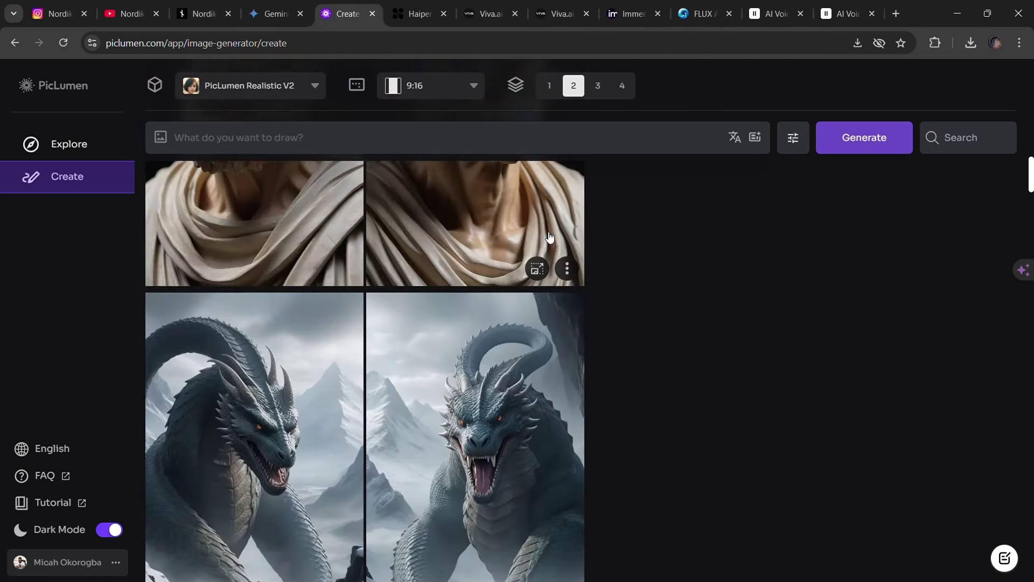
{"action": "scroll", "coordinate": [550, 237], "scroll_direction": "up", "scroll_amount": 6}
{"action": "scroll", "coordinate": [492, 205], "scroll_direction": "down", "scroll_amount": 7}
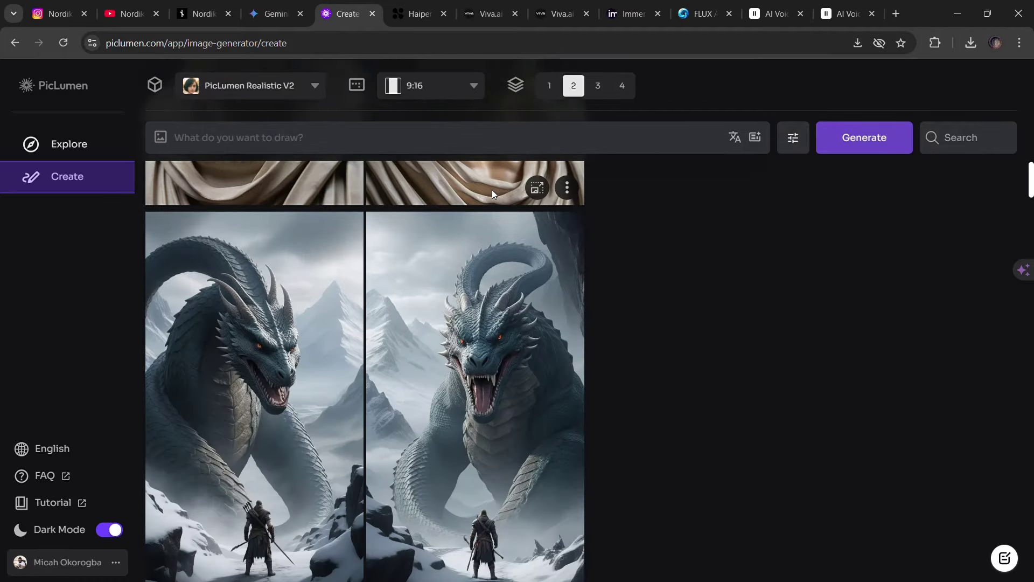
Step: Switch to Haiper and view the close-view serpent image set enlarged, including the coiled serpent image on its own
{"action": "left_click", "coordinate": [430, 16]}
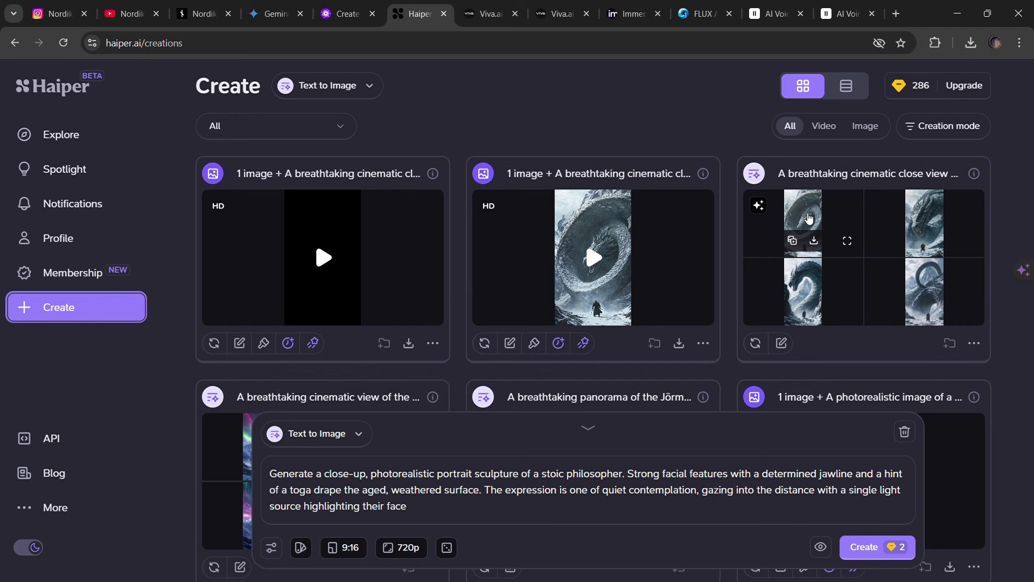
{"action": "left_click", "coordinate": [847, 241]}
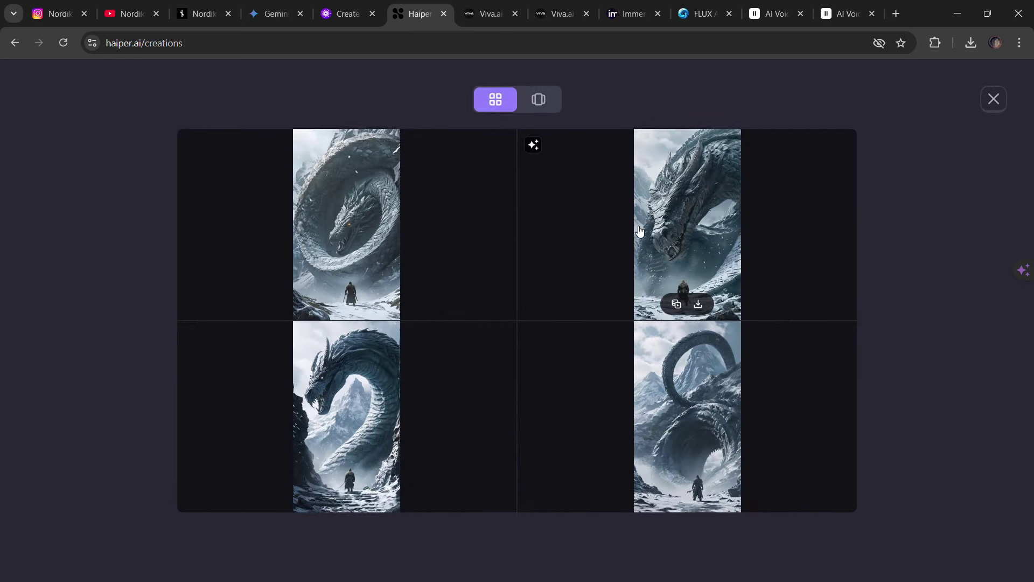
{"action": "left_click", "coordinate": [390, 269]}
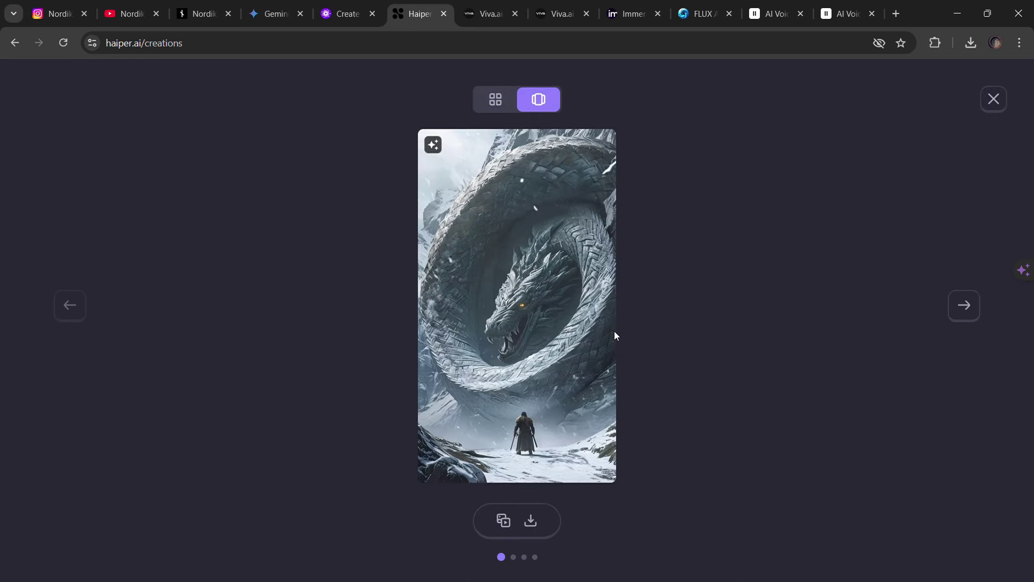
{"action": "left_click", "coordinate": [1000, 103]}
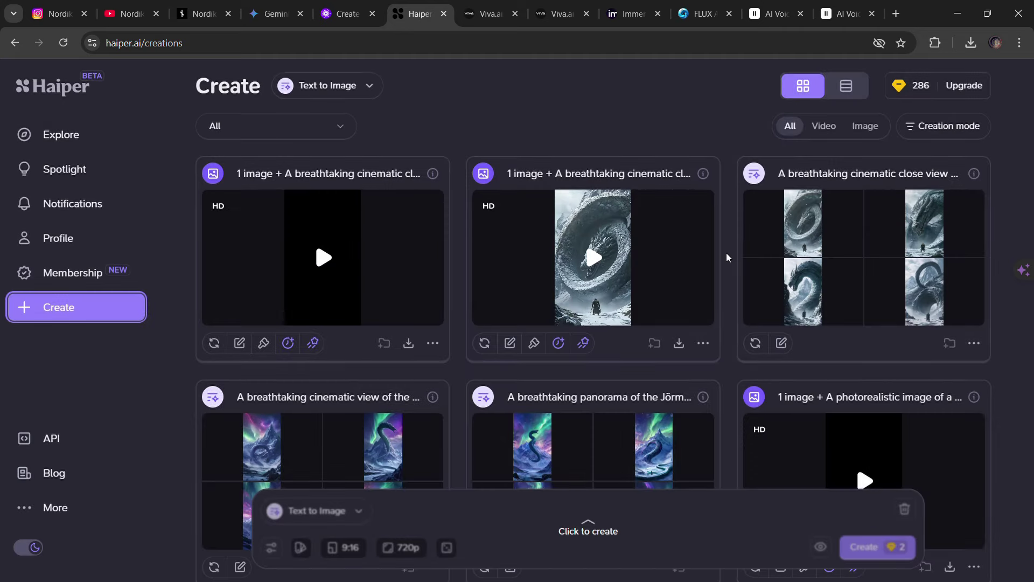
Step: Preview the two serpent image-to-video clips among the Haiper creations
{"action": "scroll", "coordinate": [655, 220], "scroll_direction": "down", "scroll_amount": 2}
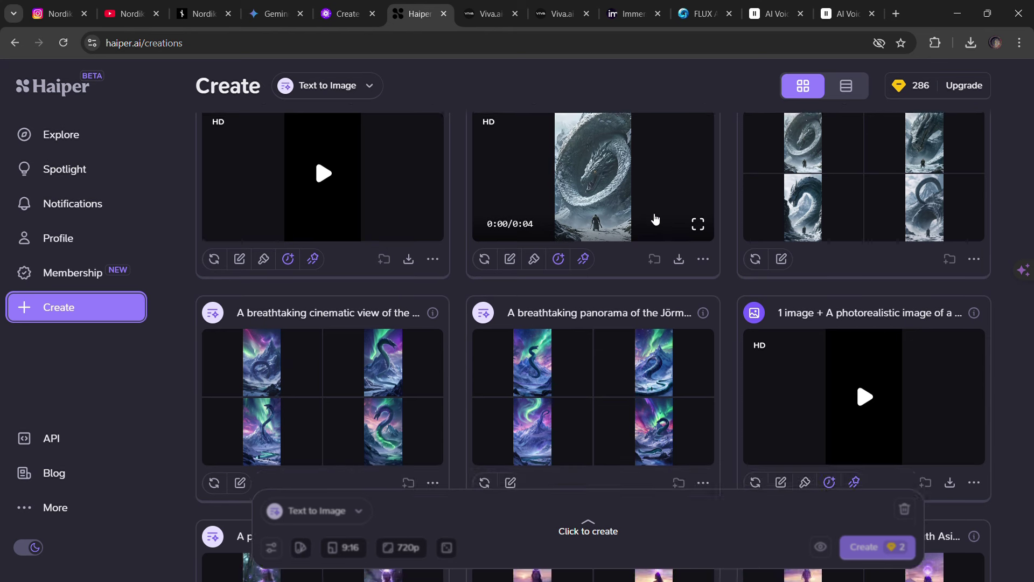
{"action": "scroll", "coordinate": [656, 219], "scroll_direction": "up", "scroll_amount": 2}
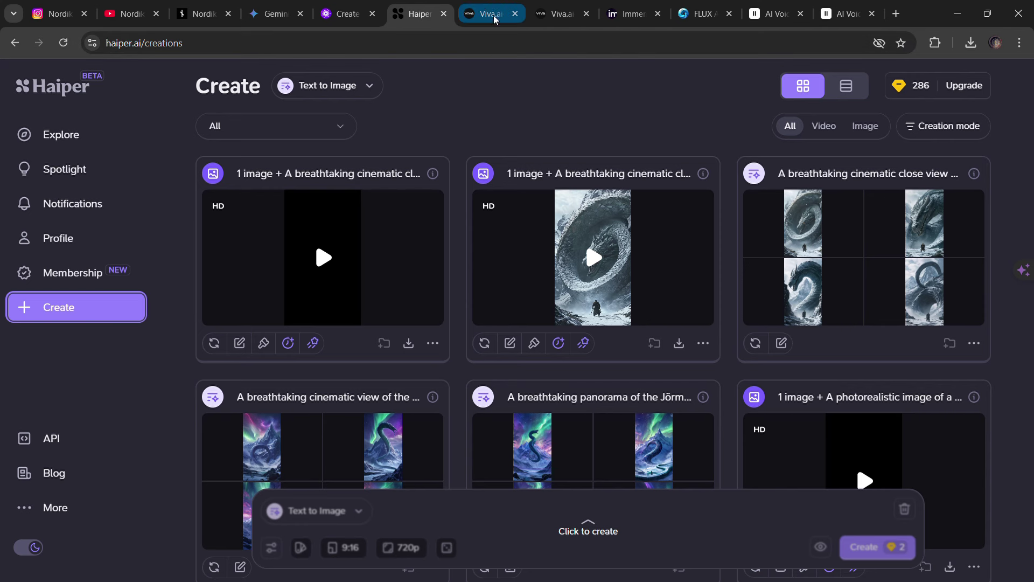
{"action": "mouse_move", "coordinate": [347, 236]}
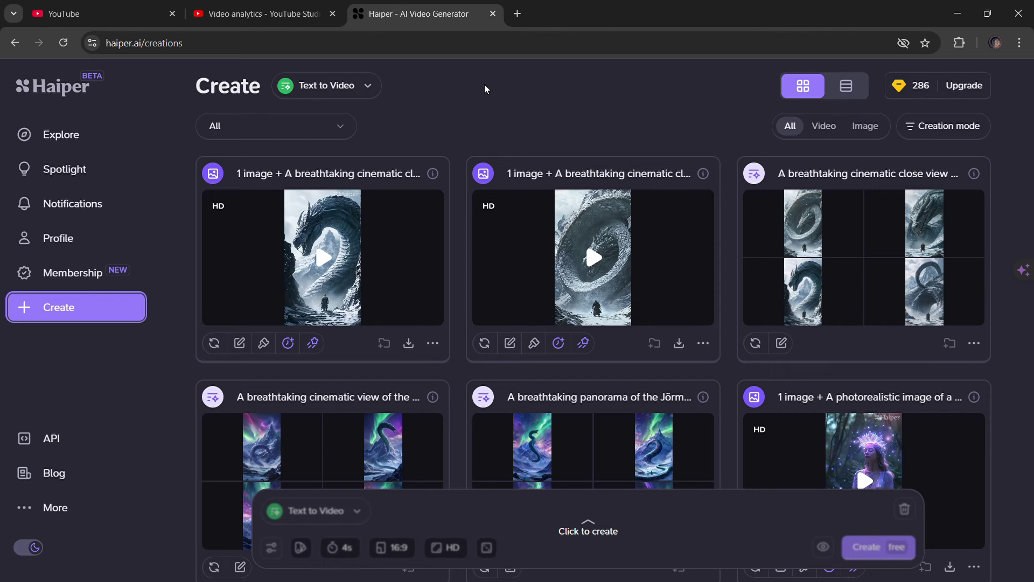
{"action": "mouse_move", "coordinate": [619, 281]}
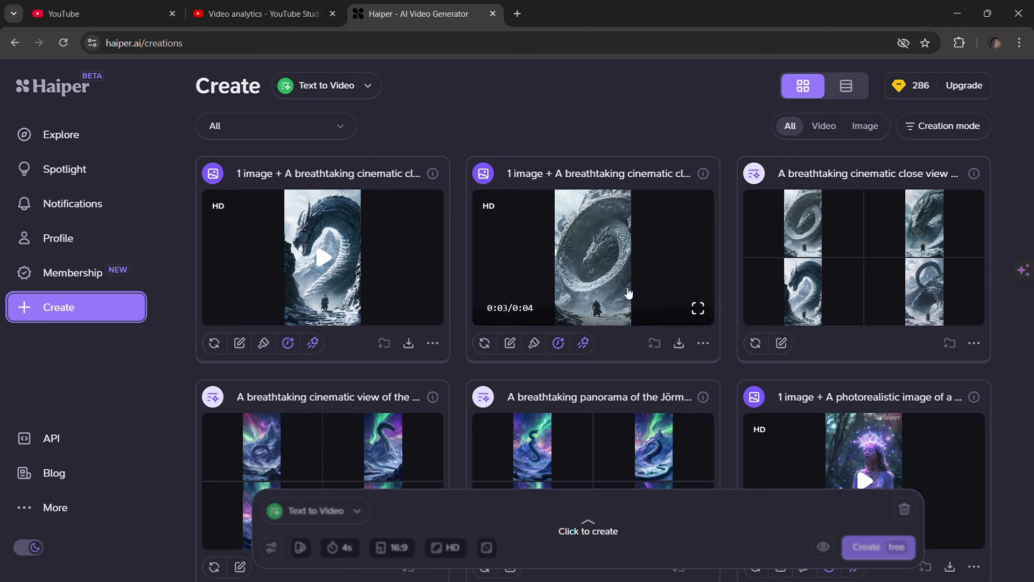
{"action": "mouse_move", "coordinate": [328, 265]}
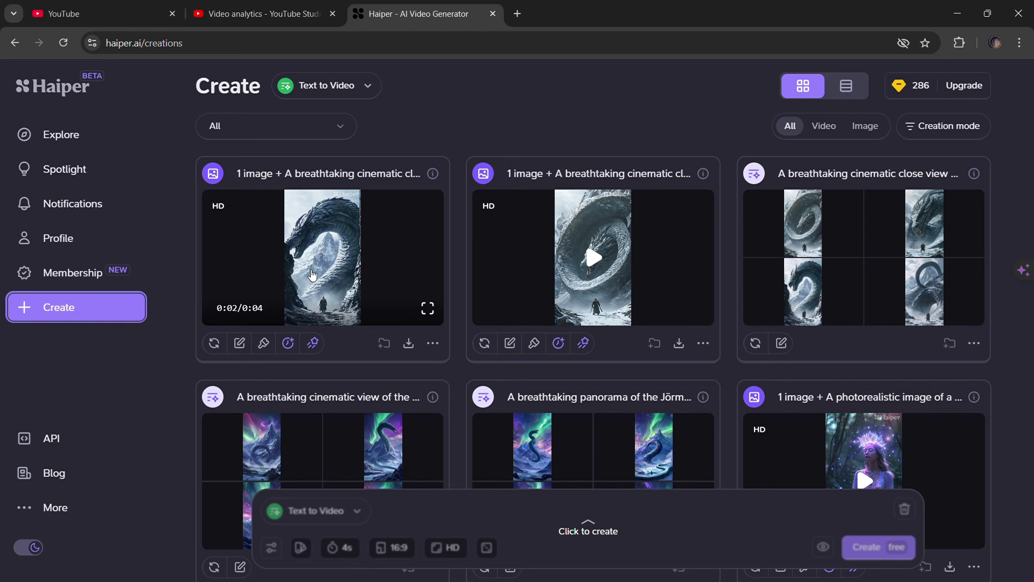
{"action": "mouse_move", "coordinate": [564, 289]}
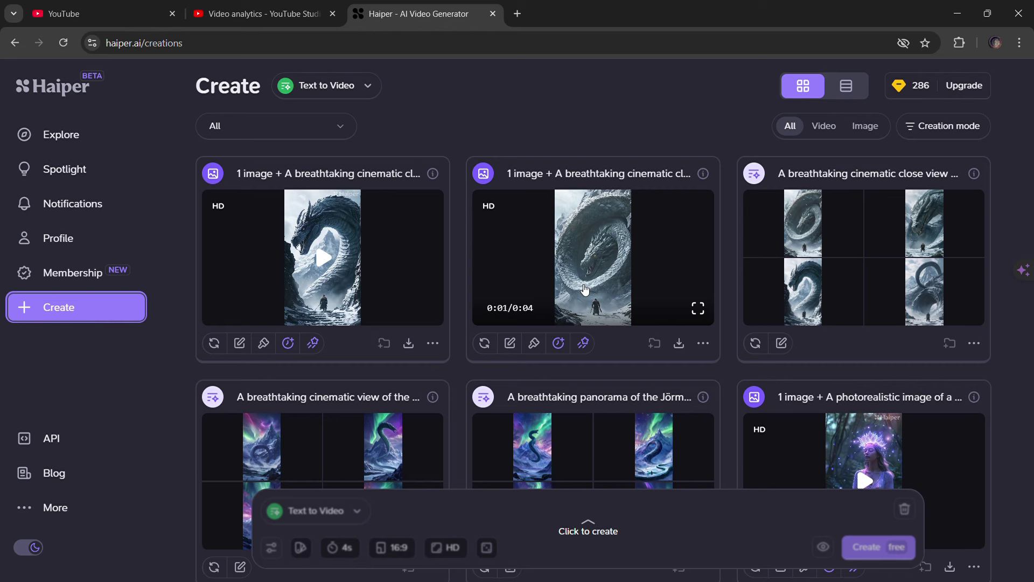
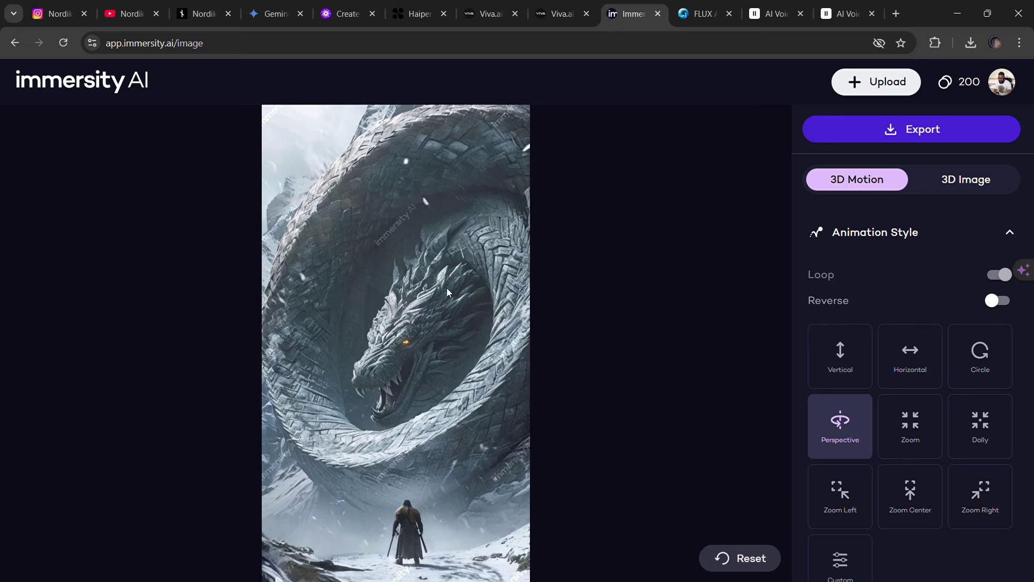
Step: Check a video on Nordikido's Instagram page and set the serpent image's animation style to Circle in Immersity AI
{"action": "left_click", "coordinate": [70, 8]}
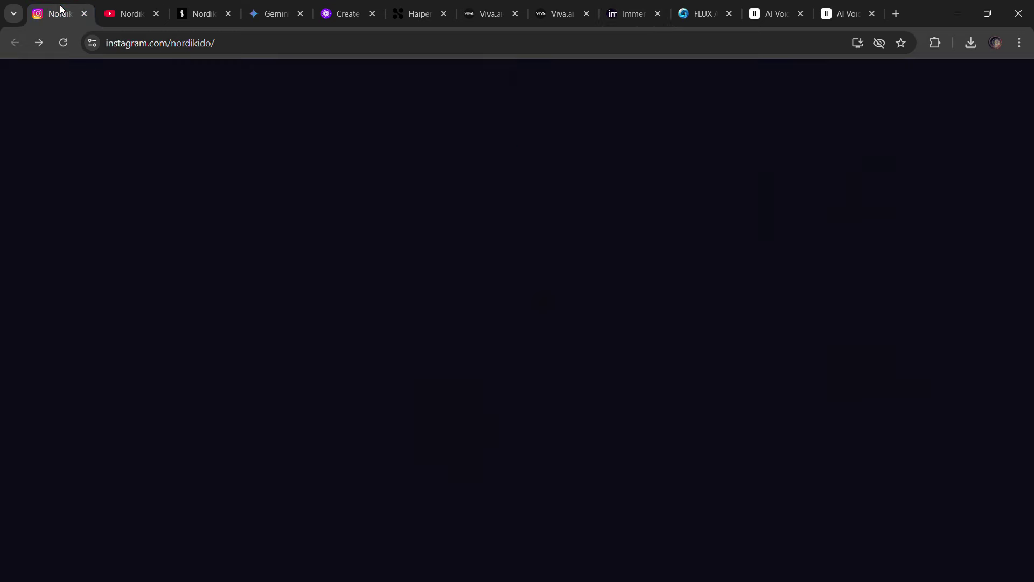
{"action": "left_click", "coordinate": [437, 359]}
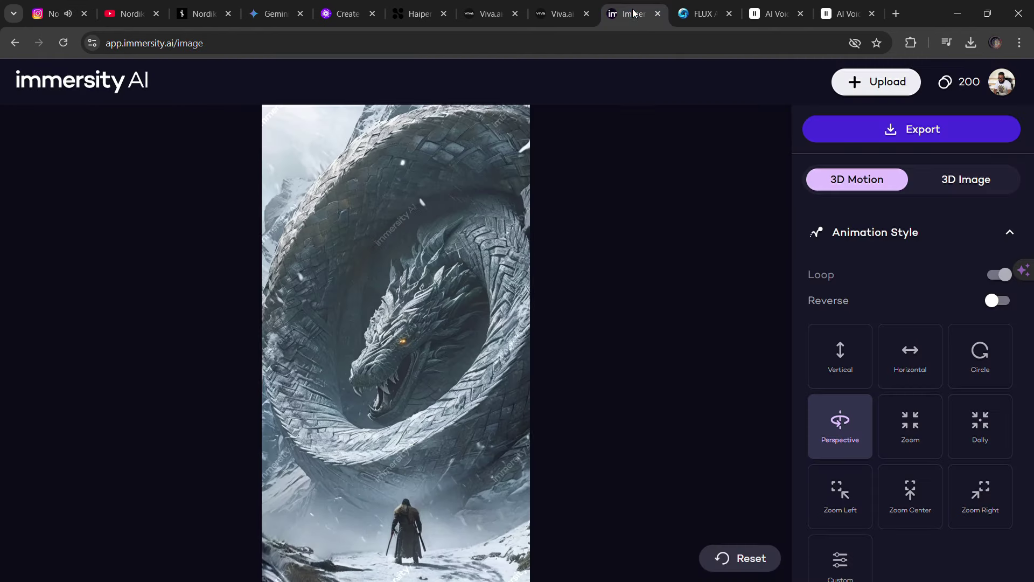
{"action": "left_click", "coordinate": [630, 13]}
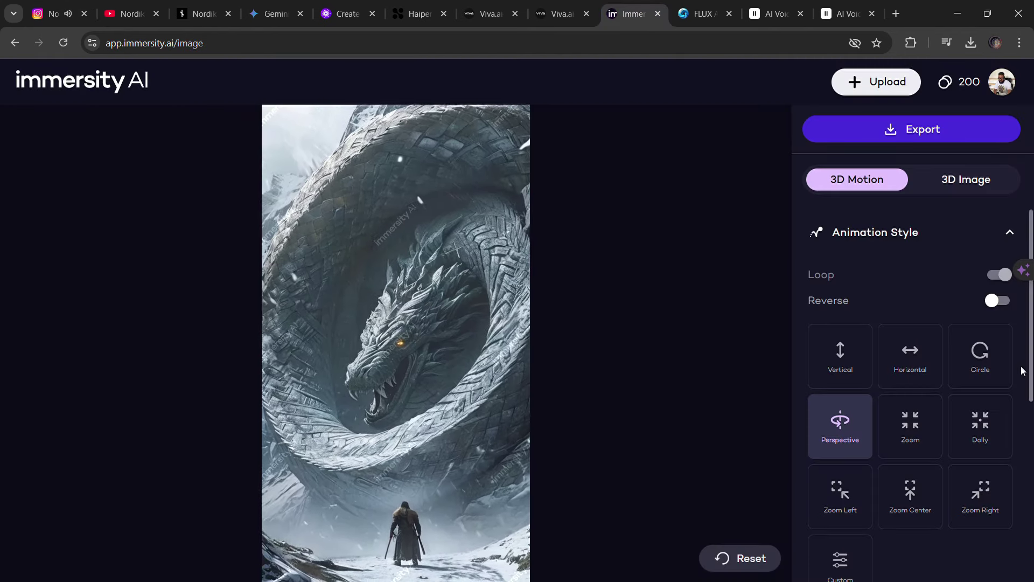
{"action": "left_click", "coordinate": [990, 373]}
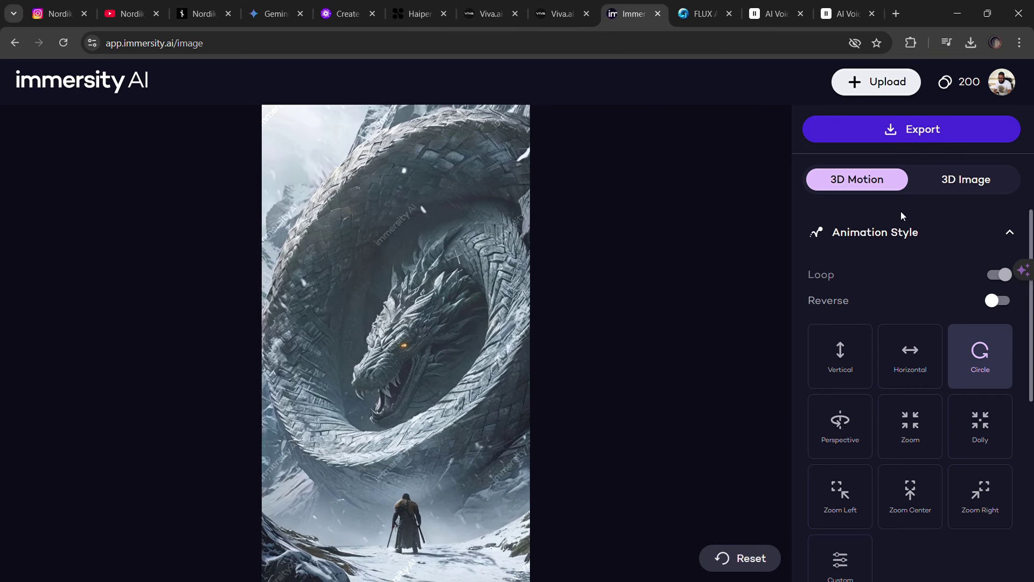
Step: View the serpent image-to-video result in Vivago, and return to Haiper to look over its serpent creations
{"action": "left_click", "coordinate": [555, 15]}
{"action": "left_click", "coordinate": [489, 15]}
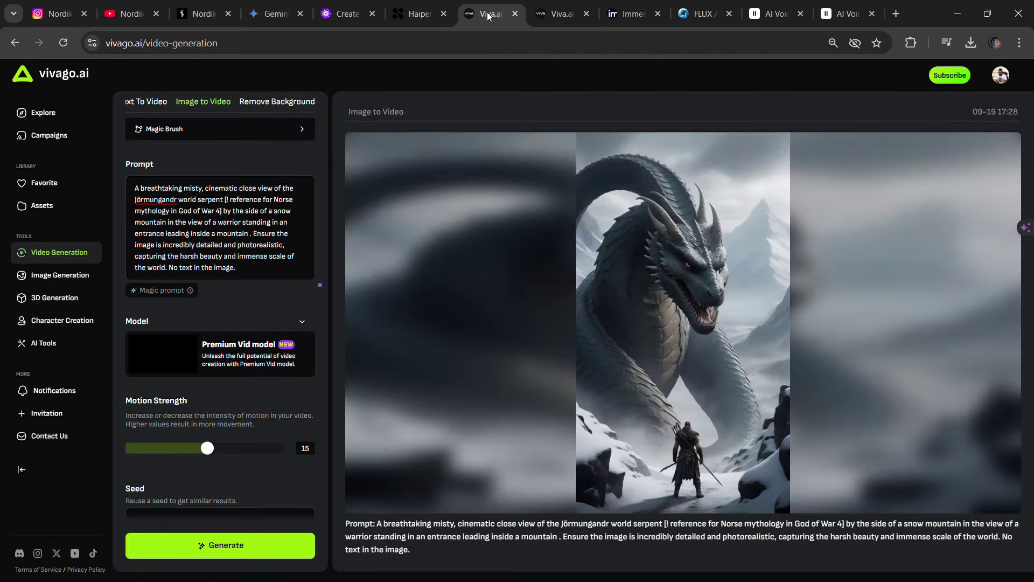
{"action": "left_click", "coordinate": [415, 15]}
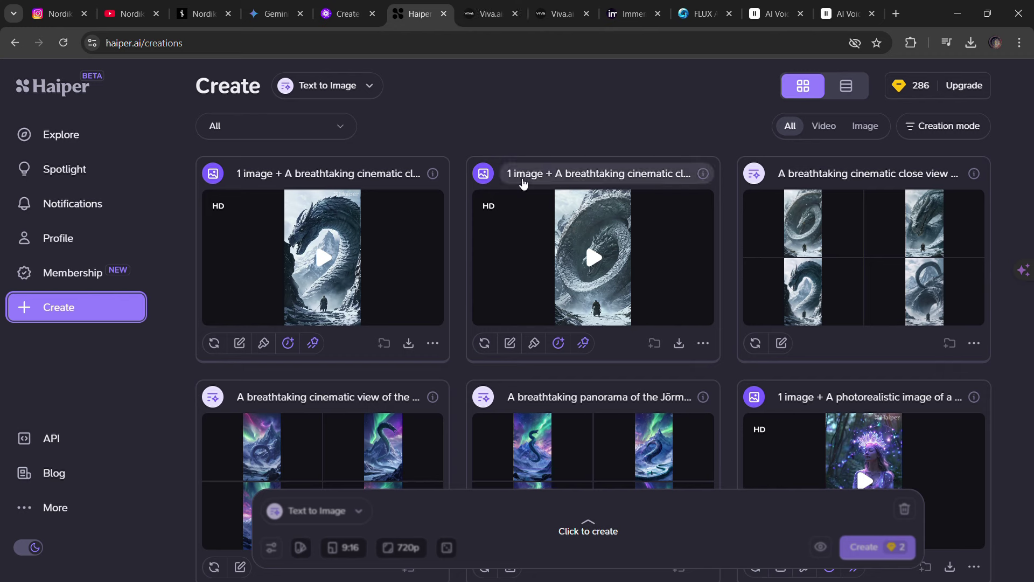
{"action": "mouse_move", "coordinate": [409, 342]}
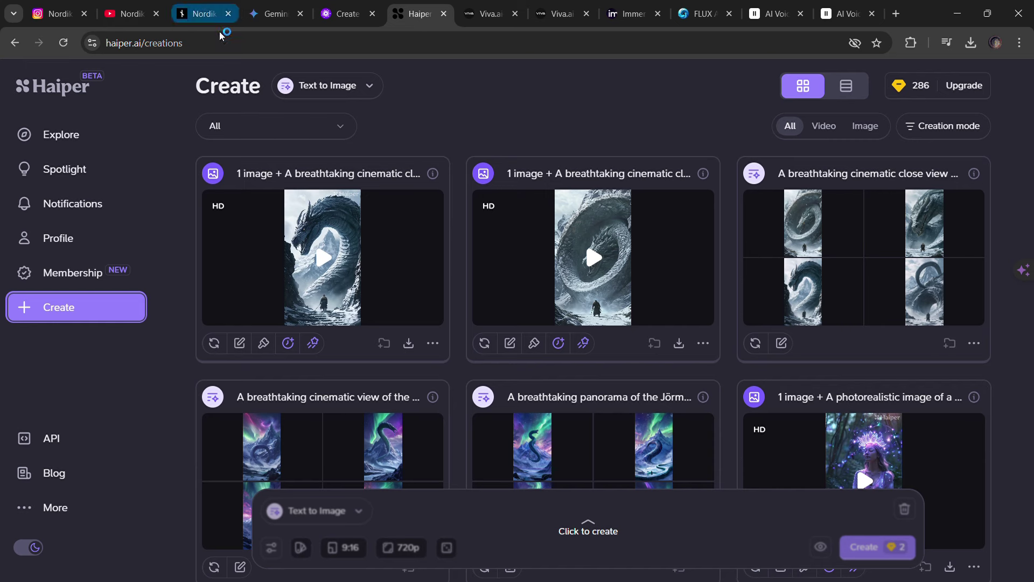
{"action": "mouse_move", "coordinate": [537, 279]}
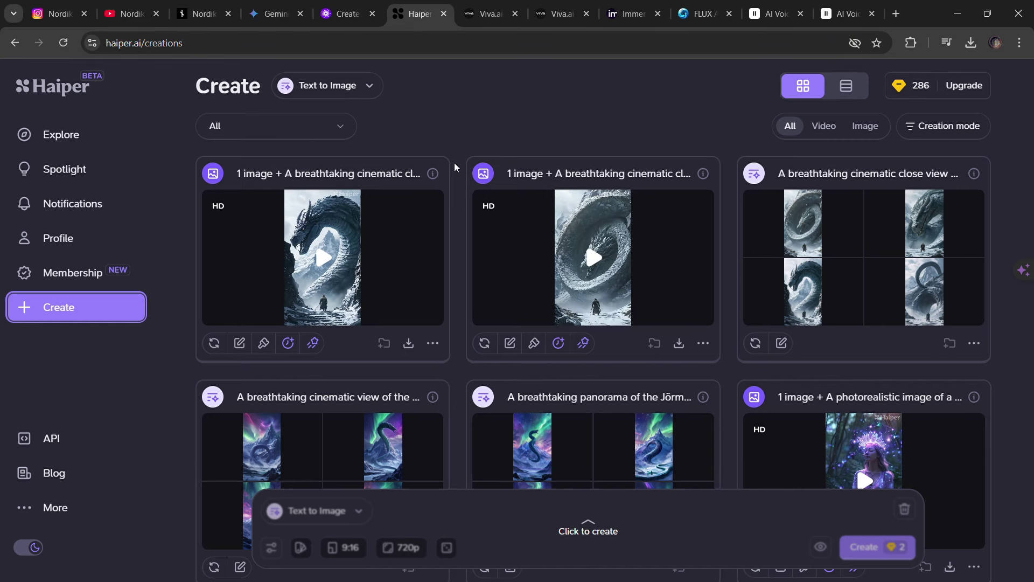
{"action": "scroll", "coordinate": [454, 164], "scroll_direction": "down", "scroll_amount": 1}
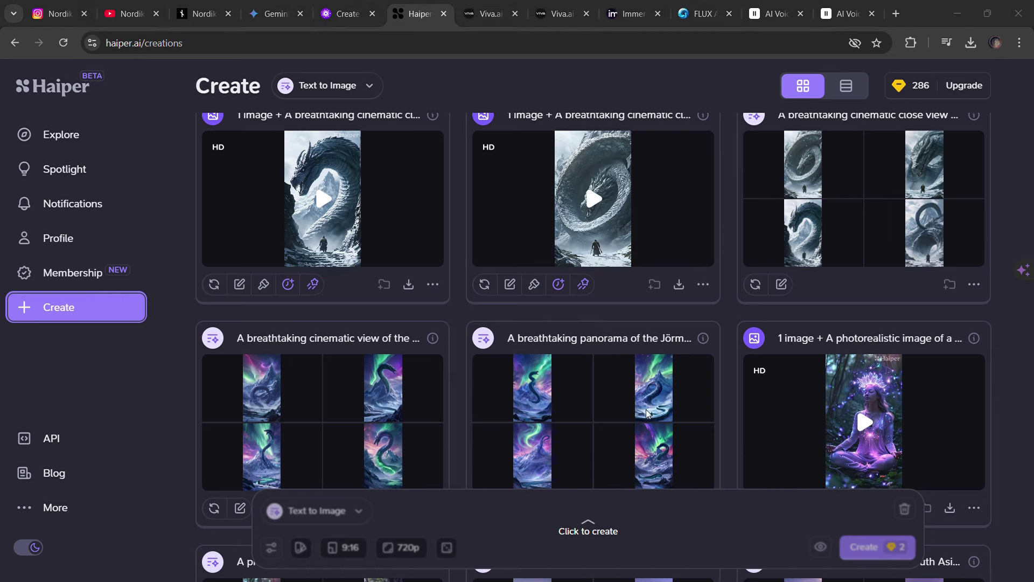
Step: Switch to the CapCut project 0919 and examine the serpent clips, Mist effects, statue images and text tracks on its timeline
{"action": "key", "text": "alt+Tab"}
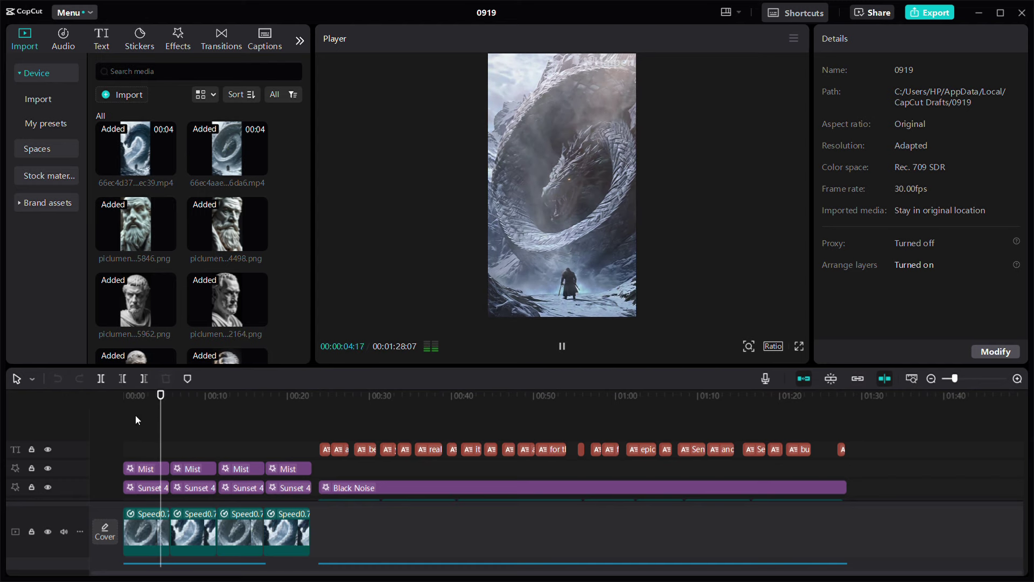
{"action": "scroll", "coordinate": [176, 514], "scroll_direction": "down", "scroll_amount": 1}
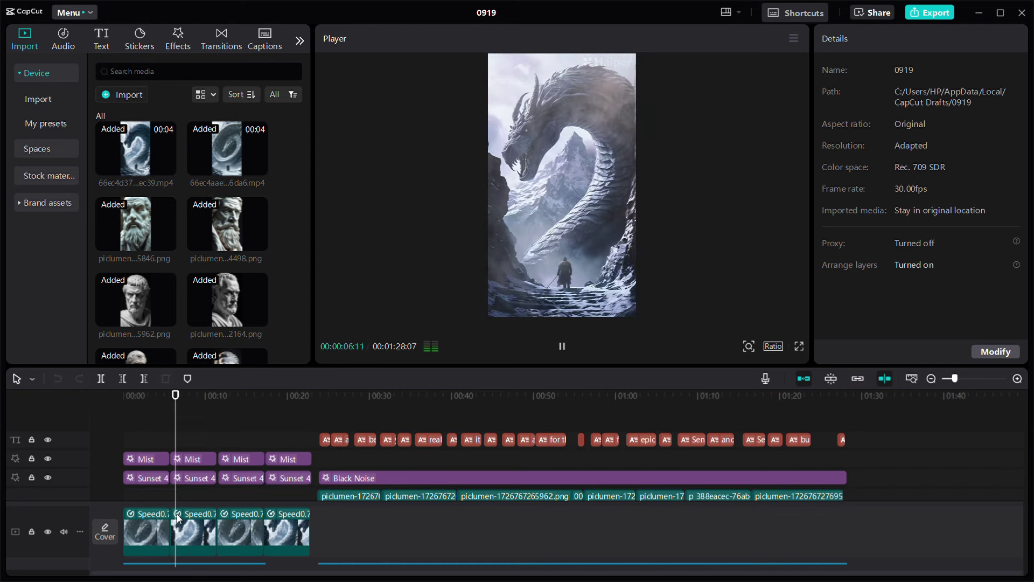
{"action": "scroll", "coordinate": [177, 514], "scroll_direction": "down", "scroll_amount": 1}
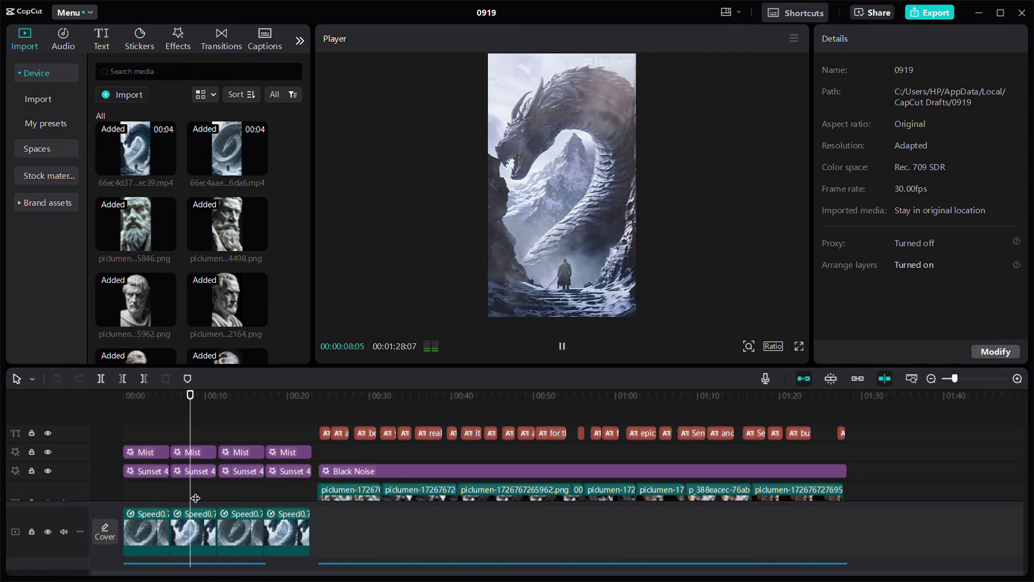
{"action": "scroll", "coordinate": [196, 498], "scroll_direction": "down", "scroll_amount": 1}
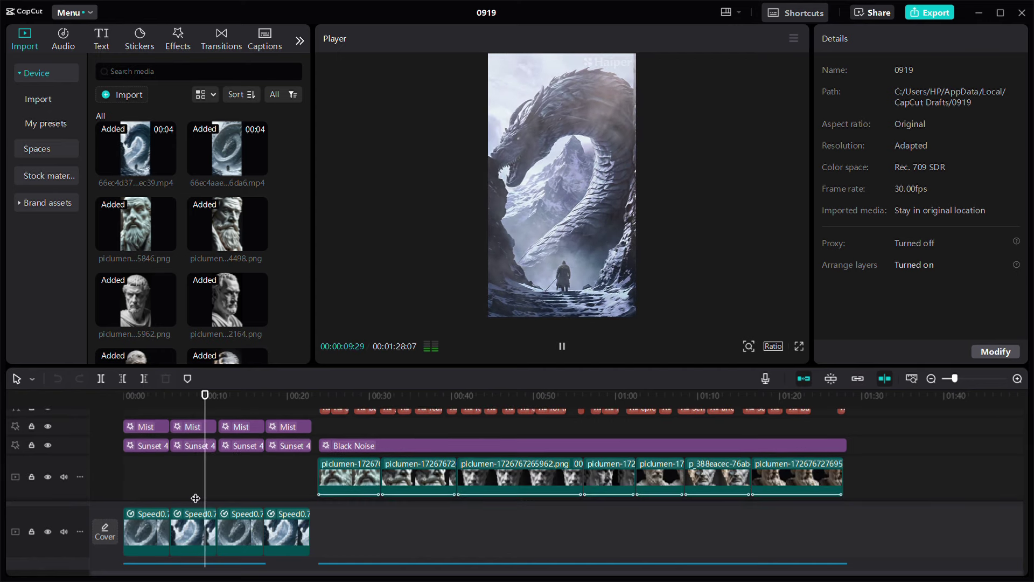
{"action": "scroll", "coordinate": [196, 498], "scroll_direction": "up", "scroll_amount": 1}
{"action": "scroll", "coordinate": [208, 498], "scroll_direction": "up", "scroll_amount": 1}
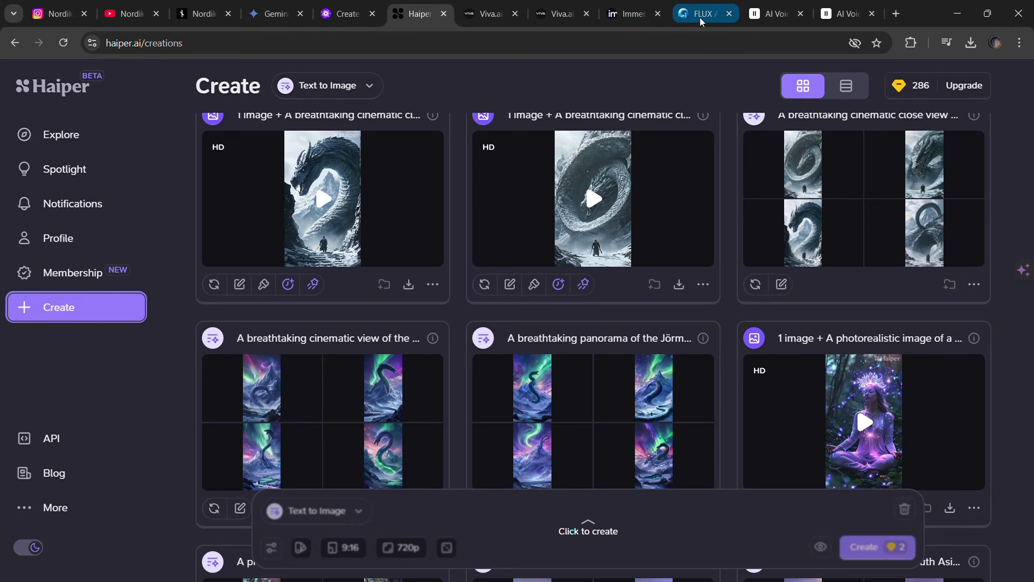
Step: Switch to SeaArt's Flux Text to Image page, view the enlarged serpent image and close it
{"action": "left_click", "coordinate": [707, 16]}
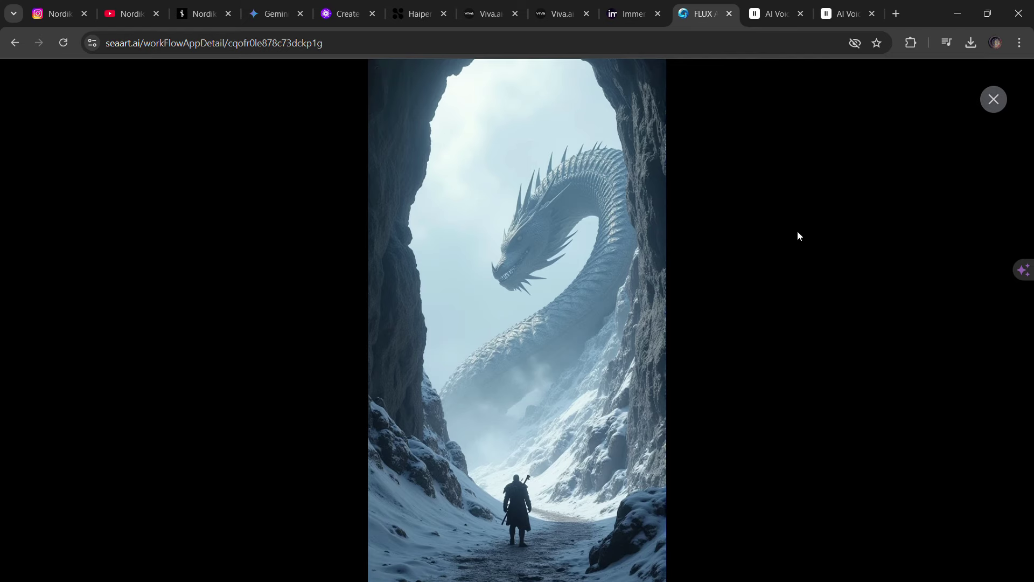
{"action": "left_click", "coordinate": [994, 100]}
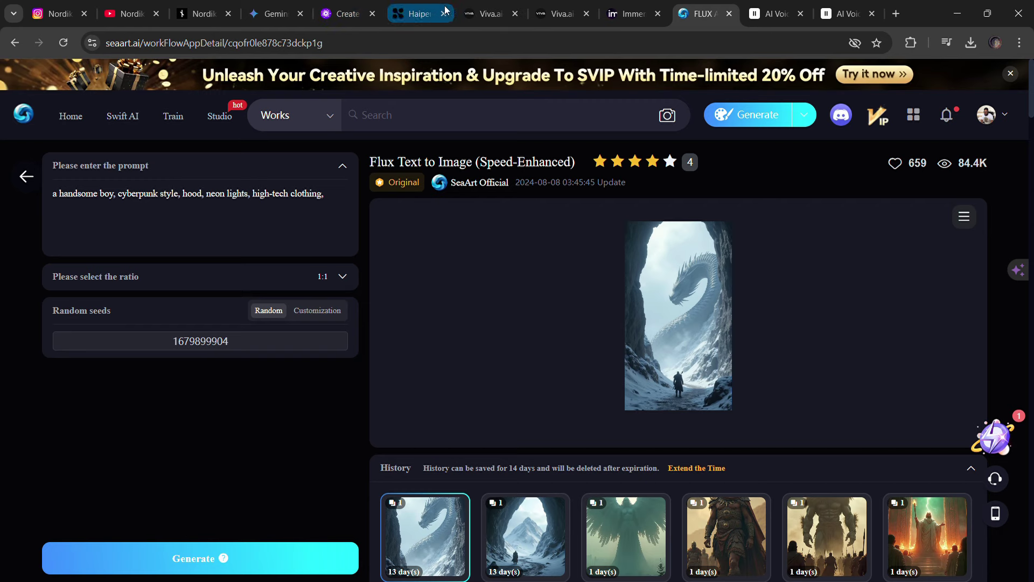
Step: Compare the dragon and warrior images in PicLumen with the serpent creations in Haiper
{"action": "left_click", "coordinate": [341, 8]}
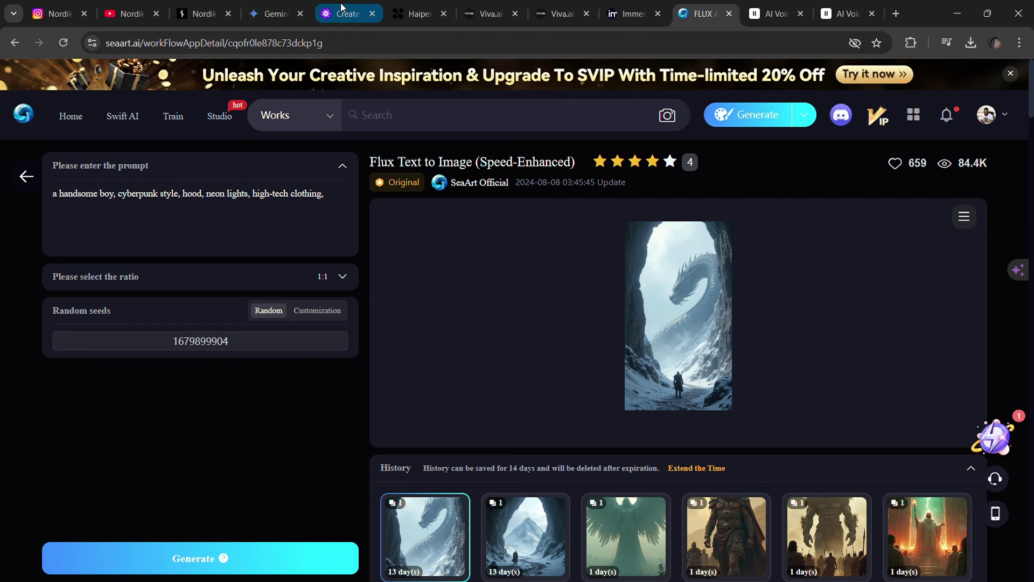
{"action": "scroll", "coordinate": [468, 258], "scroll_direction": "down", "scroll_amount": 5}
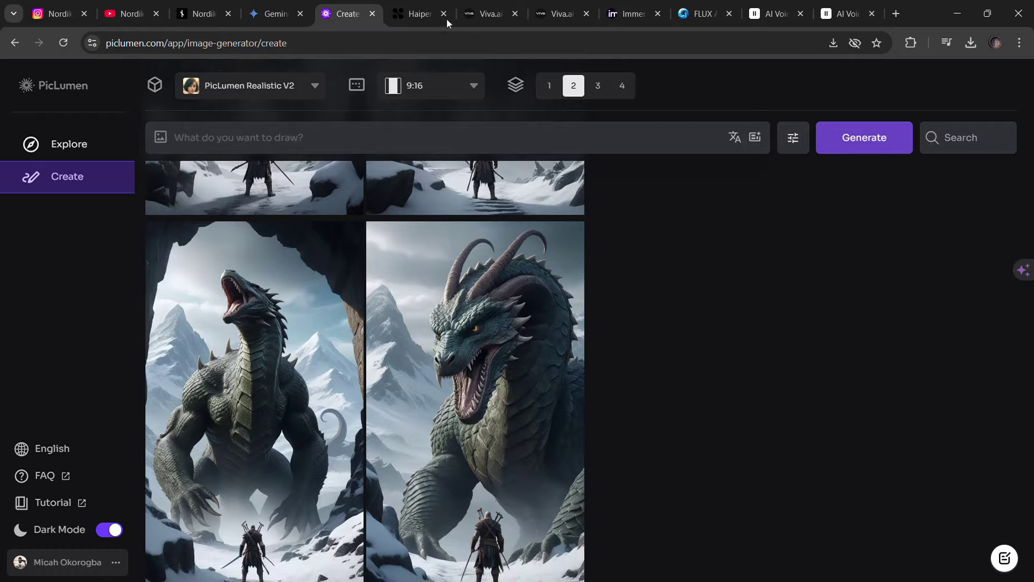
{"action": "left_click", "coordinate": [415, 13]}
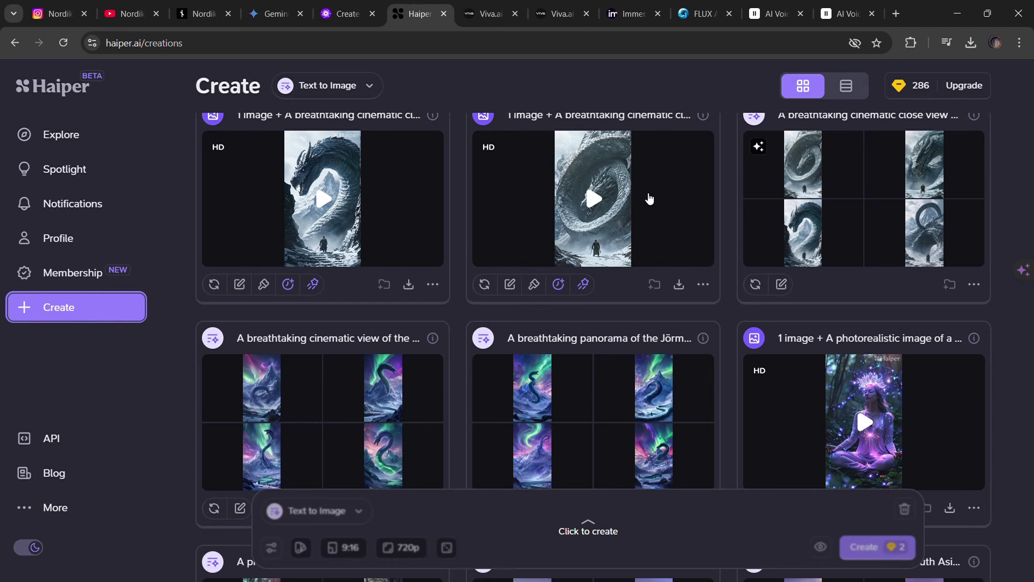
{"action": "left_click", "coordinate": [341, 11]}
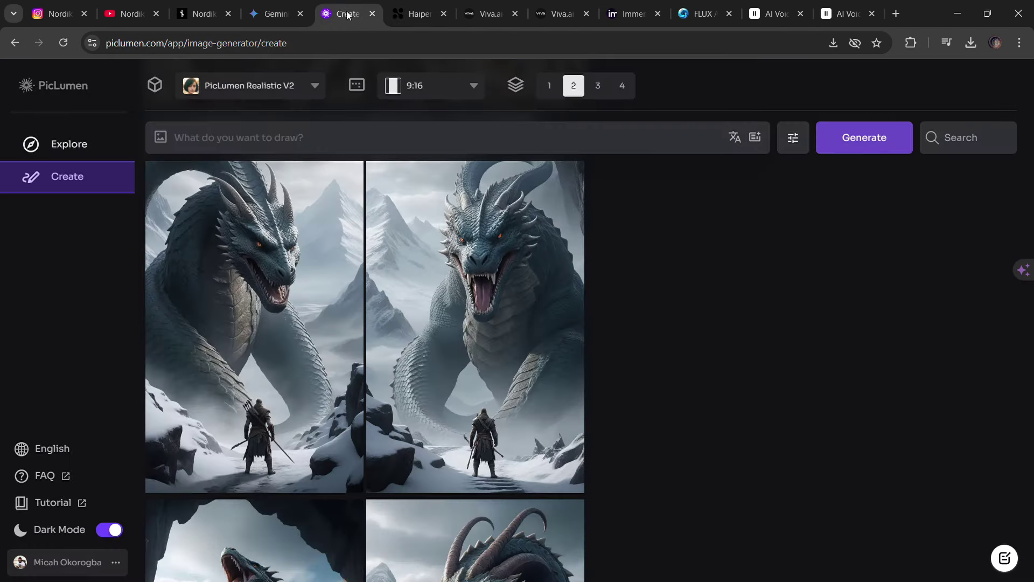
{"action": "scroll", "coordinate": [468, 259], "scroll_direction": "down", "scroll_amount": 5}
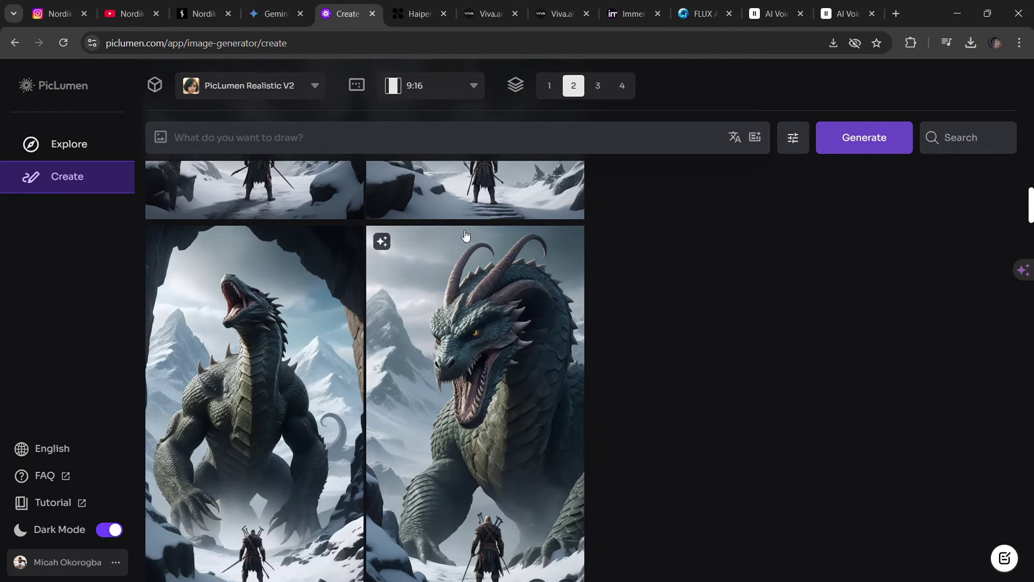
Step: Switch to ElevenLabs, look through the My Voices list and preview the Bill narration voice
{"action": "left_click", "coordinate": [414, 5]}
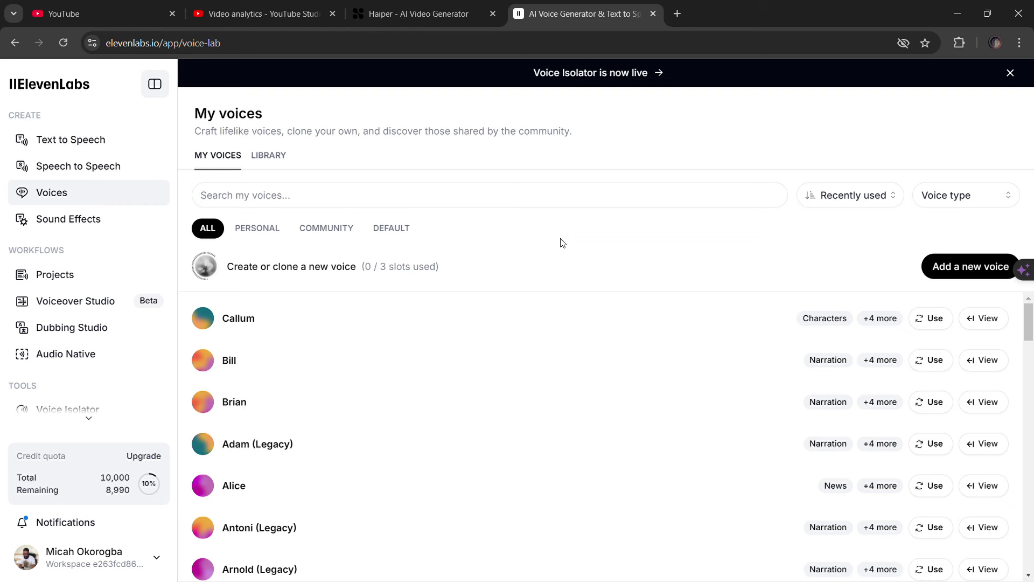
{"action": "scroll", "coordinate": [351, 385], "scroll_direction": "down", "scroll_amount": 2}
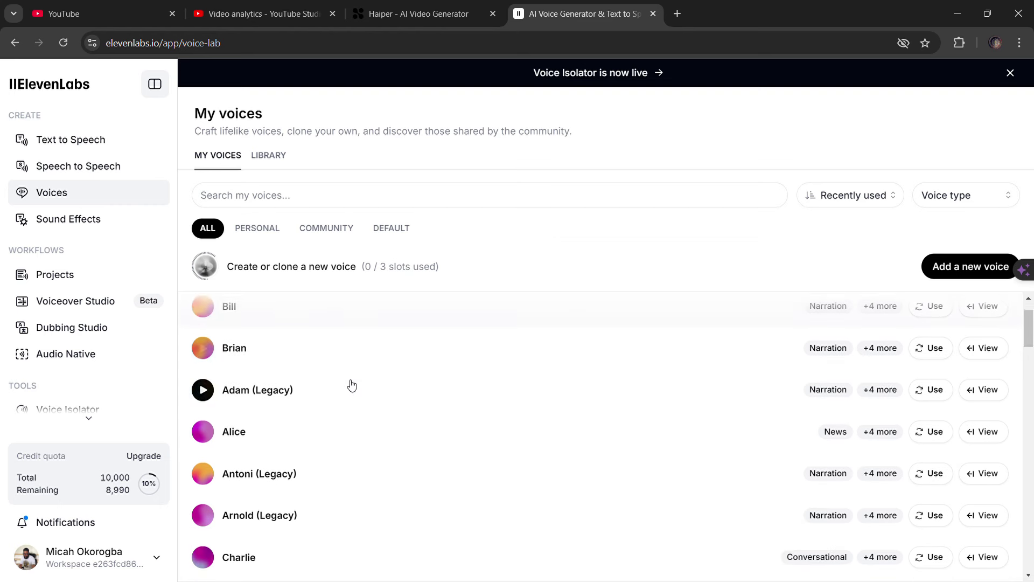
{"action": "scroll", "coordinate": [351, 384], "scroll_direction": "up", "scroll_amount": 2}
{"action": "scroll", "coordinate": [351, 384], "scroll_direction": "down", "scroll_amount": 1}
{"action": "scroll", "coordinate": [351, 385], "scroll_direction": "up", "scroll_amount": 1}
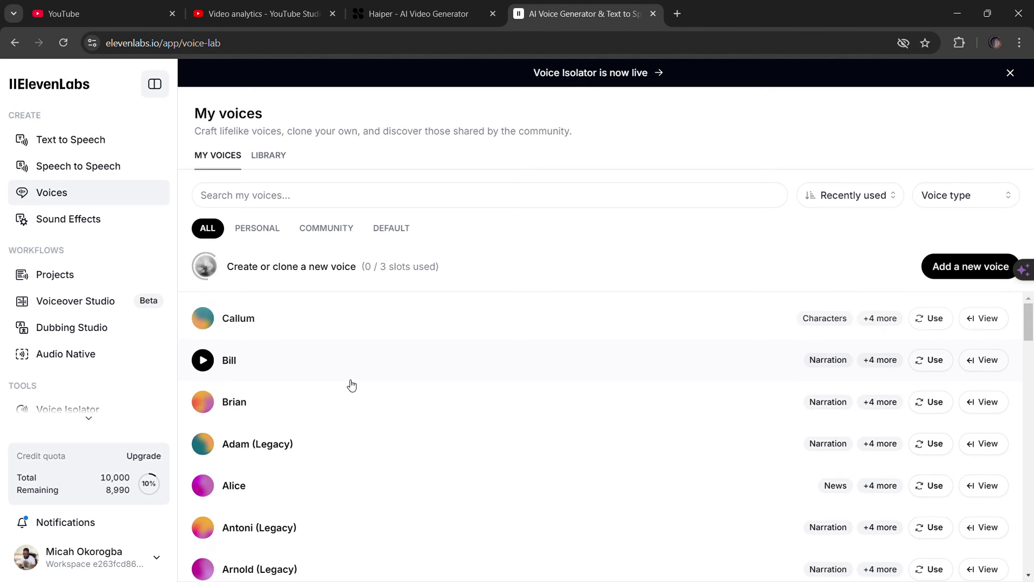
{"action": "left_click", "coordinate": [204, 361]}
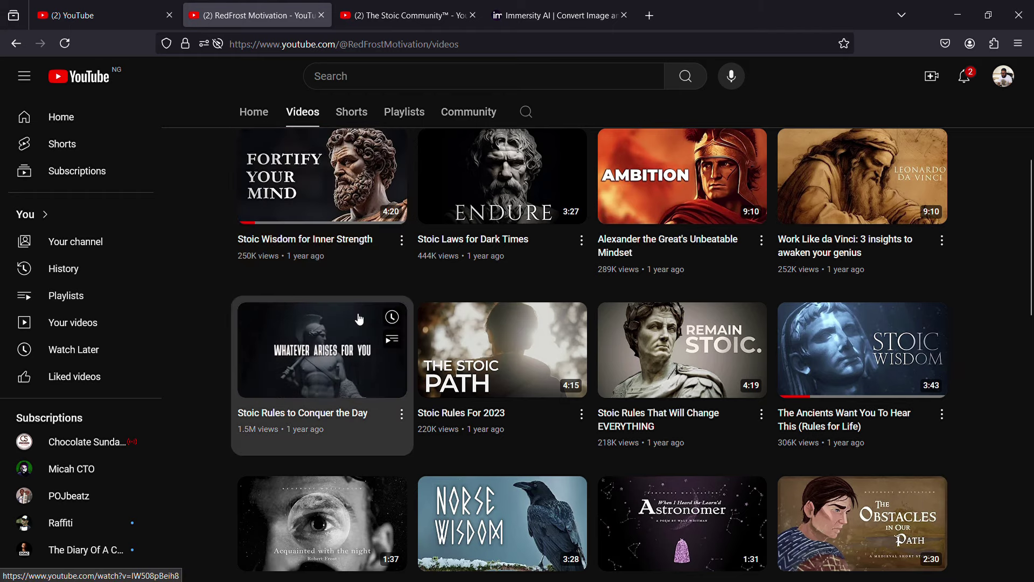
Step: Switch to the RedFrost Motivation channel on YouTube and examine its stoic-themed video thumbnails, titles and channel header
{"action": "scroll", "coordinate": [360, 318], "scroll_direction": "up", "scroll_amount": 2}
{"action": "scroll", "coordinate": [360, 319], "scroll_direction": "up", "scroll_amount": 2}
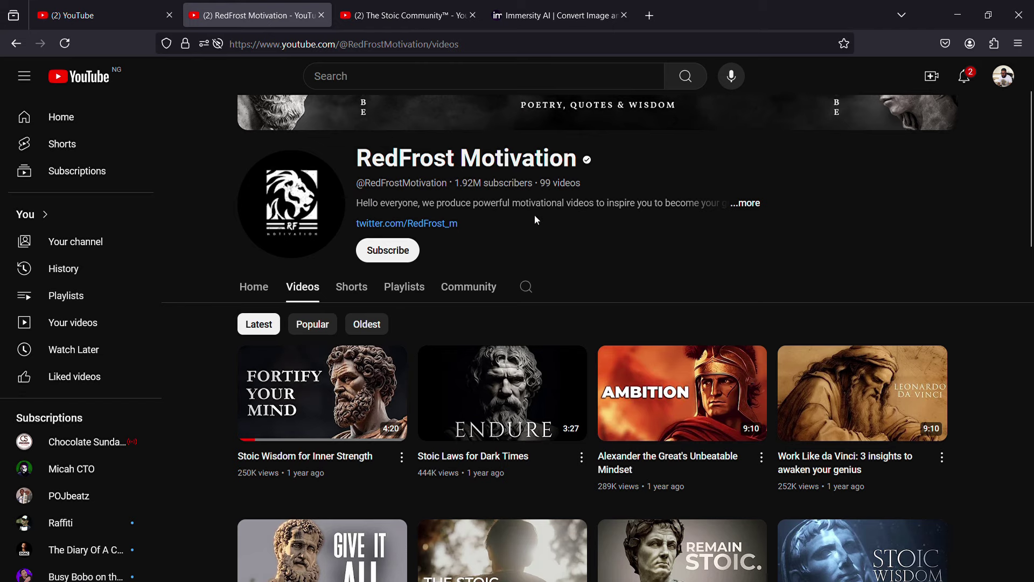
{"action": "scroll", "coordinate": [535, 214], "scroll_direction": "down", "scroll_amount": 1}
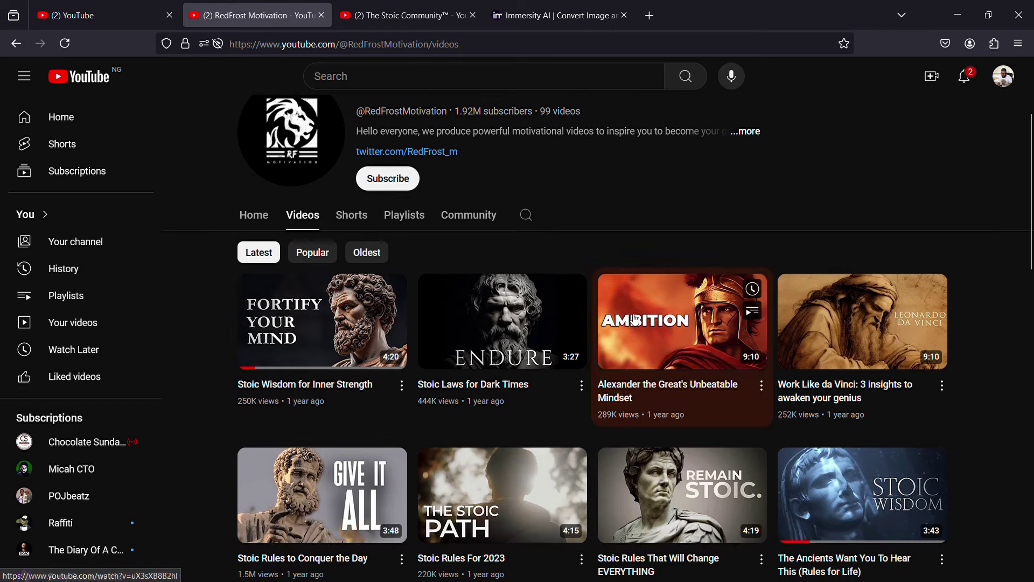
{"action": "scroll", "coordinate": [550, 311], "scroll_direction": "down", "scroll_amount": 1}
{"action": "scroll", "coordinate": [546, 307], "scroll_direction": "up", "scroll_amount": 2}
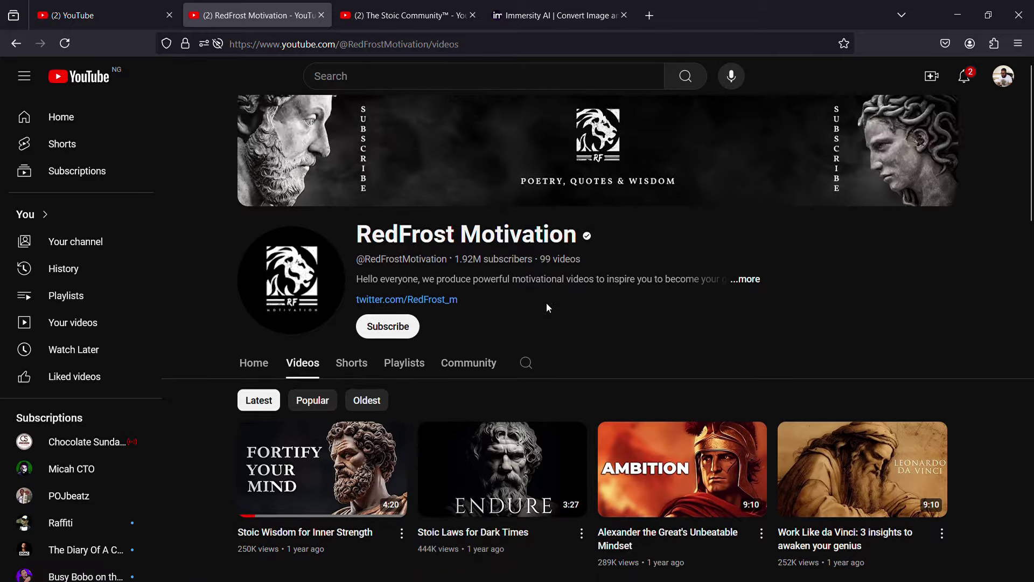
{"action": "scroll", "coordinate": [546, 303], "scroll_direction": "down", "scroll_amount": 4}
{"action": "scroll", "coordinate": [454, 302], "scroll_direction": "down", "scroll_amount": 2}
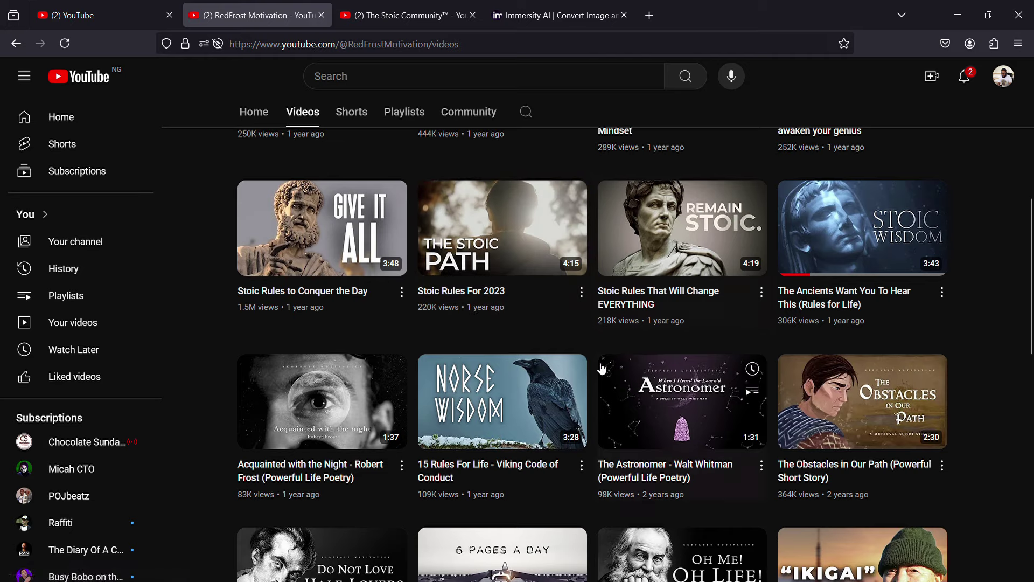
{"action": "scroll", "coordinate": [596, 369], "scroll_direction": "down", "scroll_amount": 2}
{"action": "scroll", "coordinate": [598, 370], "scroll_direction": "up", "scroll_amount": 4}
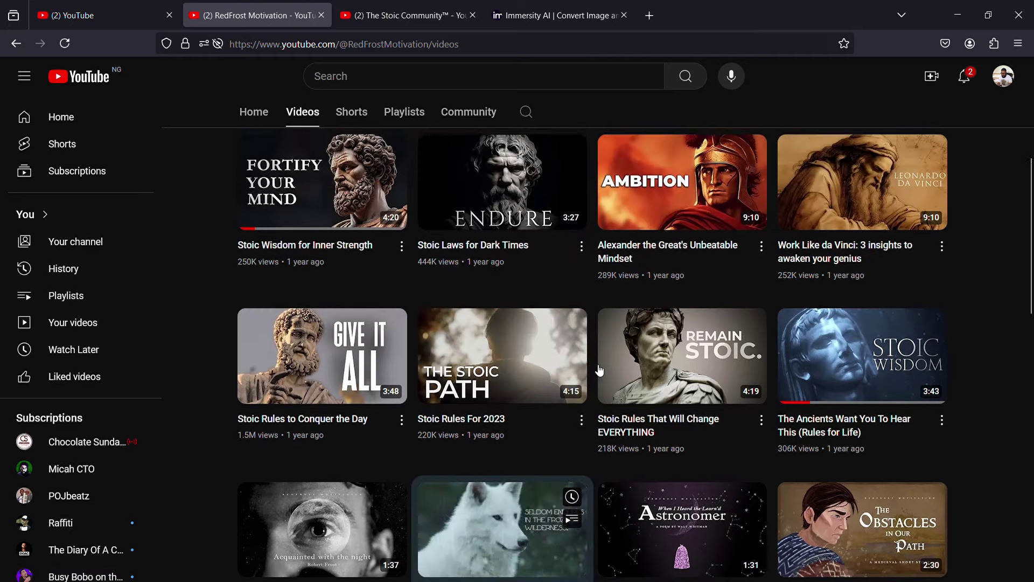
Step: Switch to The Stoic Community channel and look over its home page, including the For you, Popular videos and Videos sections
{"action": "left_click", "coordinate": [397, 7]}
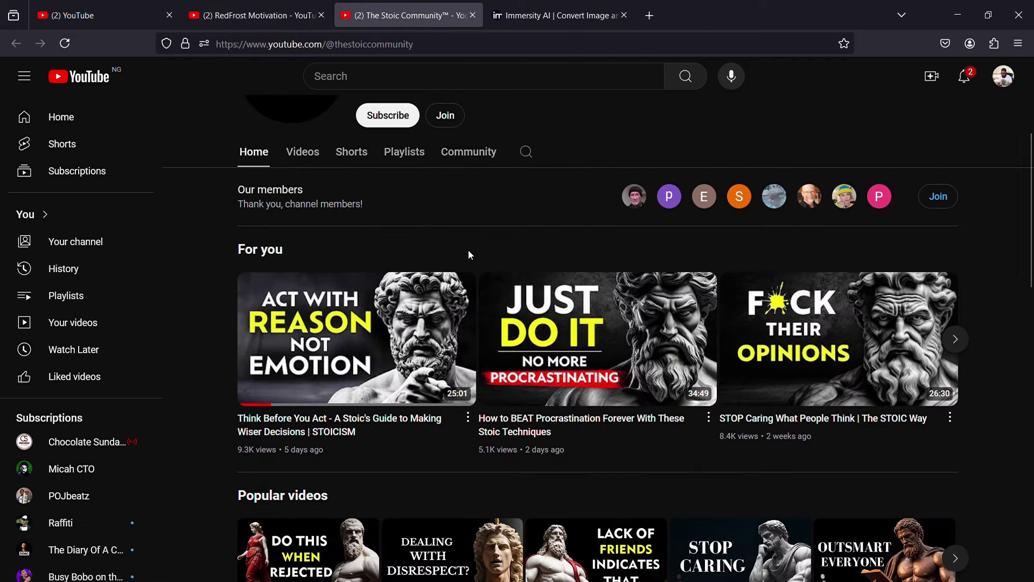
{"action": "scroll", "coordinate": [461, 308], "scroll_direction": "down", "scroll_amount": 1}
{"action": "scroll", "coordinate": [464, 353], "scroll_direction": "up", "scroll_amount": 3}
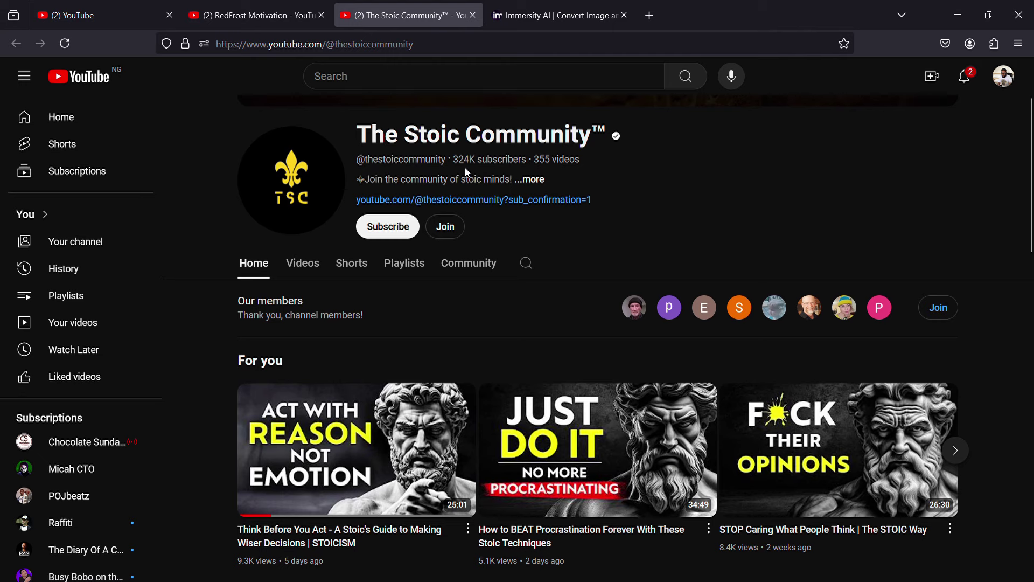
{"action": "scroll", "coordinate": [470, 234], "scroll_direction": "down", "scroll_amount": 5}
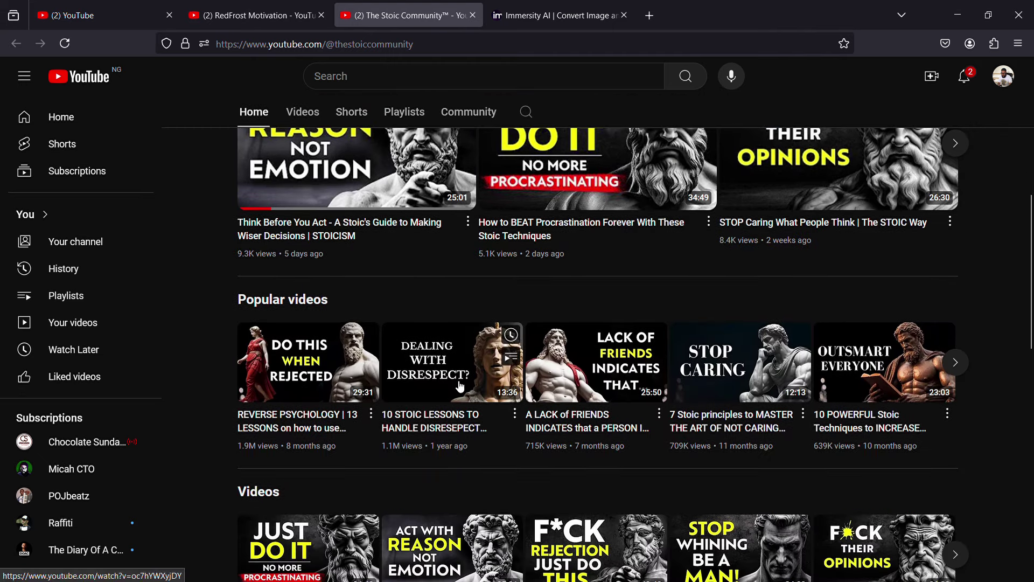
{"action": "scroll", "coordinate": [456, 384], "scroll_direction": "down", "scroll_amount": 2}
{"action": "scroll", "coordinate": [402, 349], "scroll_direction": "up", "scroll_amount": 2}
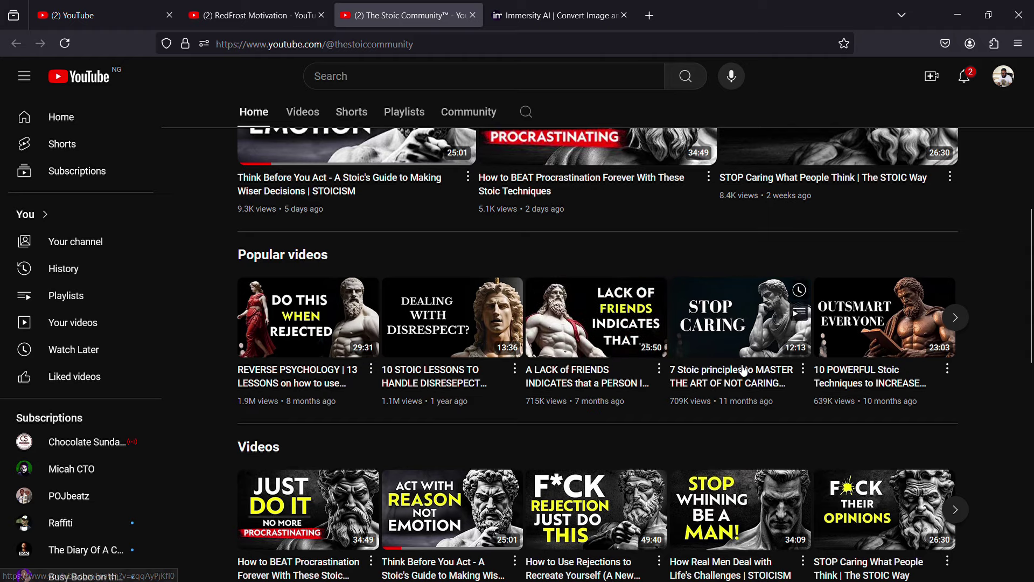
{"action": "scroll", "coordinate": [539, 323], "scroll_direction": "up", "scroll_amount": 4}
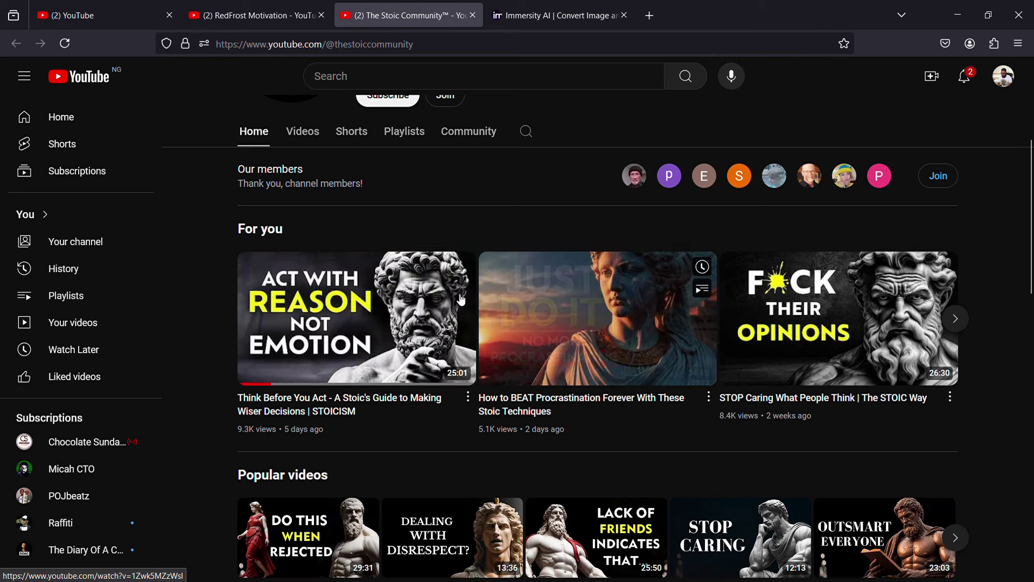
Step: View The Stoic Community's Shorts and long-form Videos, previewing the videos on beating procrastination and thinking before acting
{"action": "left_click", "coordinate": [352, 132]}
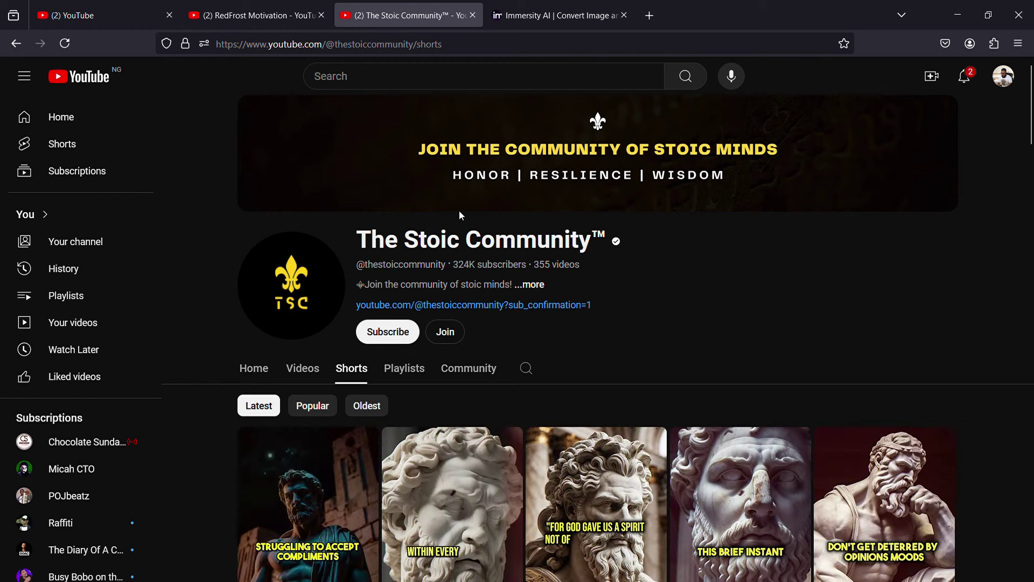
{"action": "scroll", "coordinate": [476, 346], "scroll_direction": "down", "scroll_amount": 3}
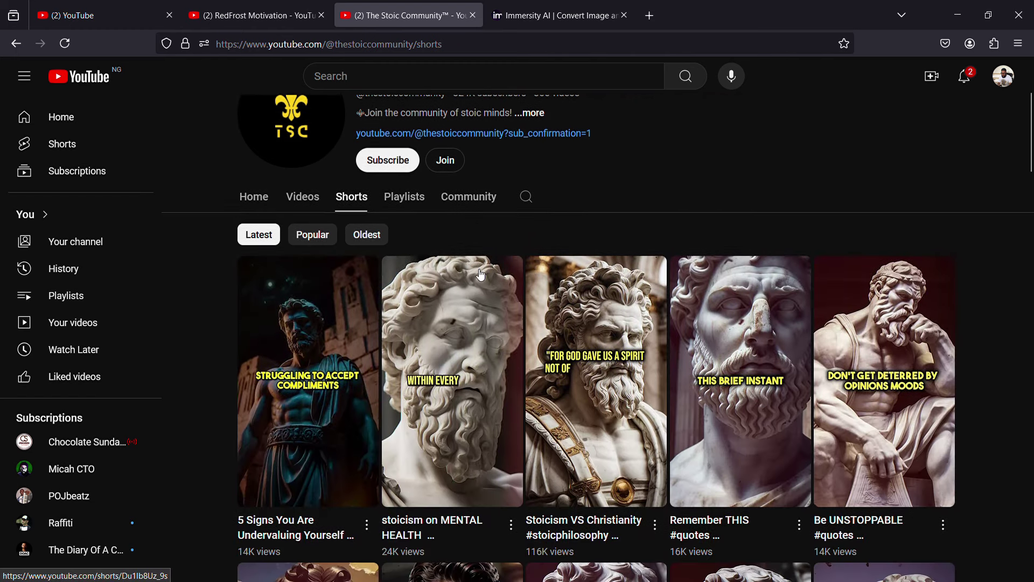
{"action": "scroll", "coordinate": [481, 275], "scroll_direction": "down", "scroll_amount": 2}
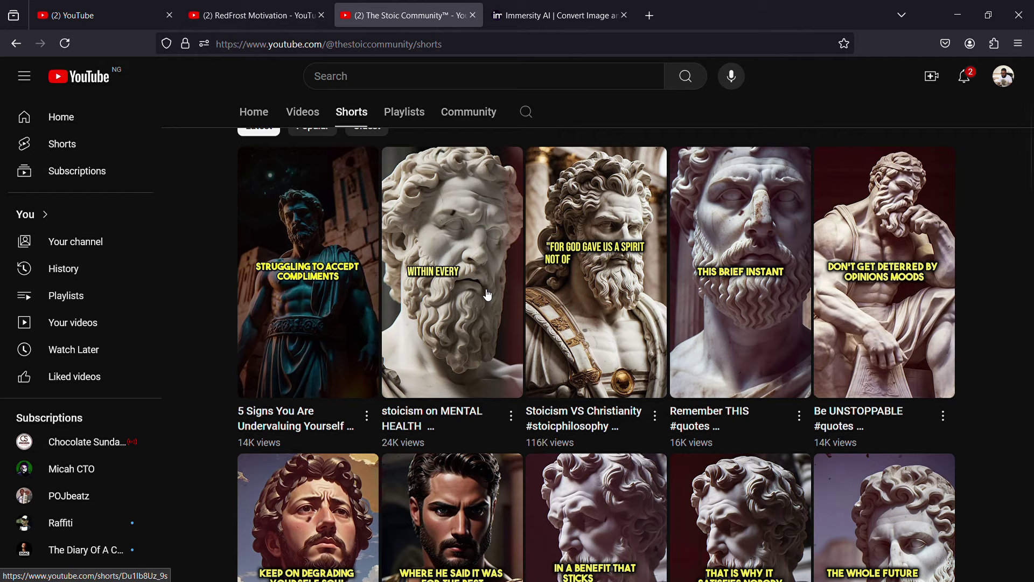
{"action": "left_click", "coordinate": [303, 112]}
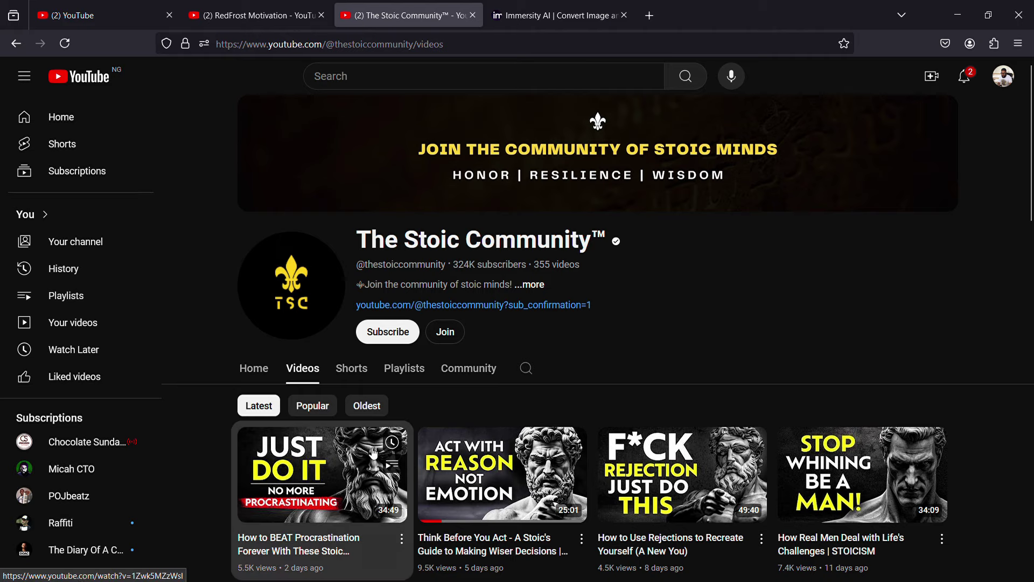
{"action": "scroll", "coordinate": [369, 452], "scroll_direction": "down", "scroll_amount": 2}
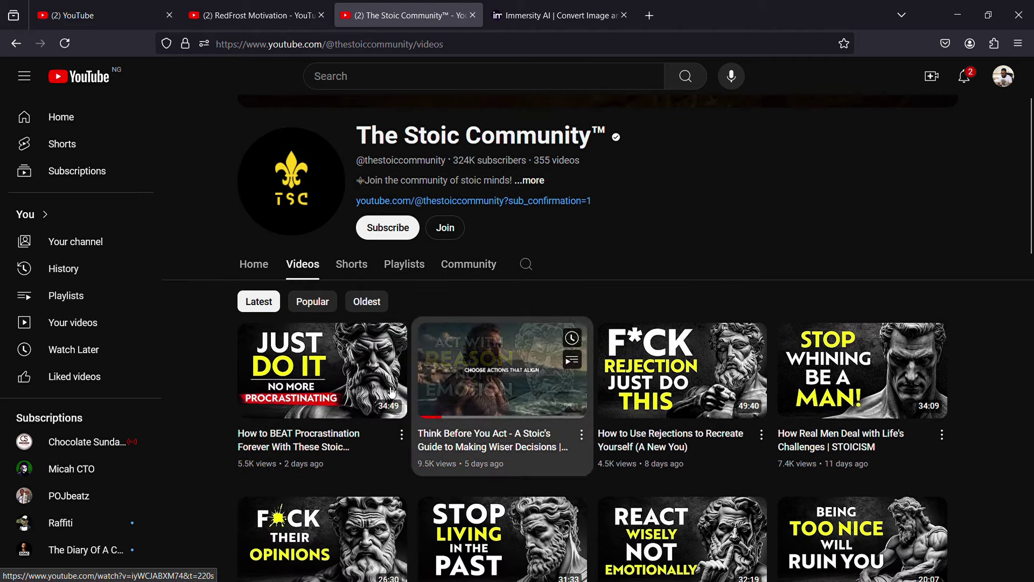
{"action": "mouse_move", "coordinate": [317, 384]}
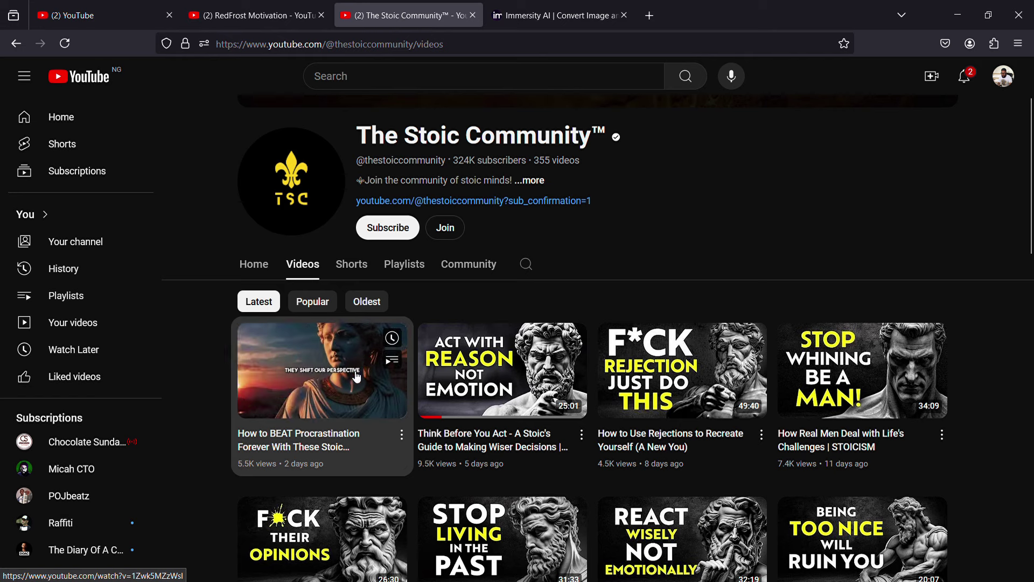
{"action": "mouse_move", "coordinate": [499, 381]}
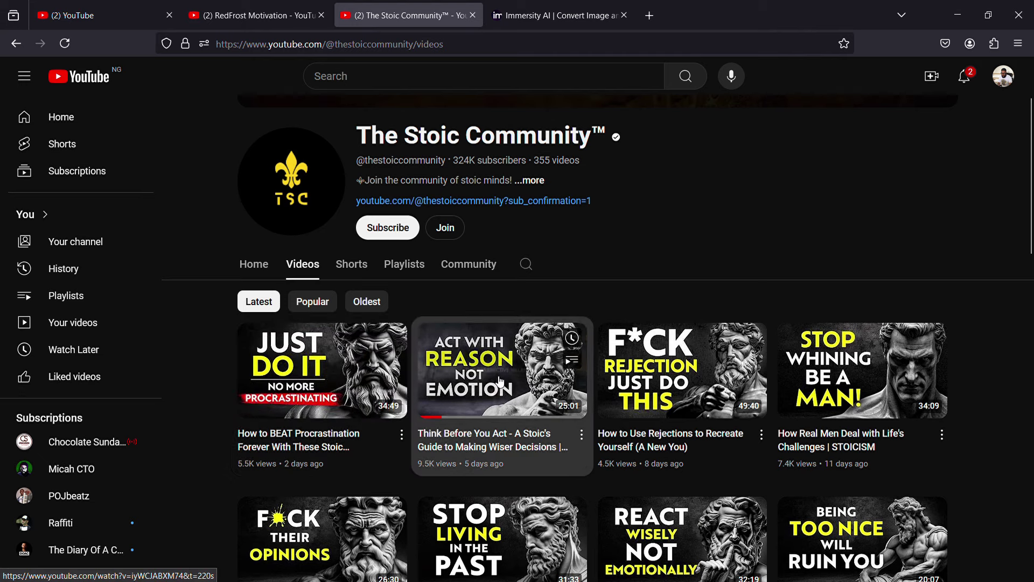
Step: Return to The Stoic Community's Shorts and open the one about stoicism and mental health
{"action": "left_click", "coordinate": [352, 268]}
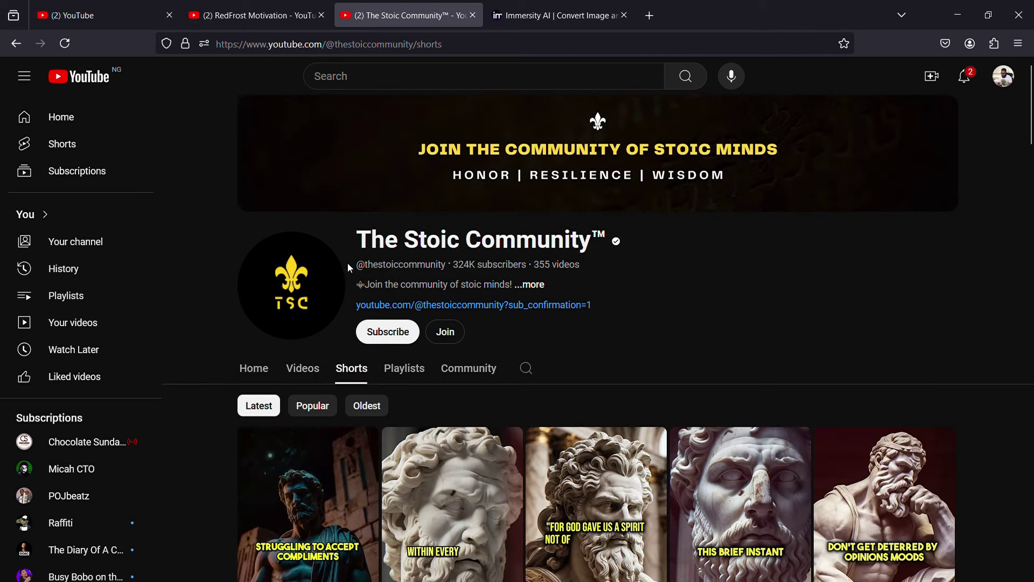
{"action": "scroll", "coordinate": [520, 384], "scroll_direction": "down", "scroll_amount": 3}
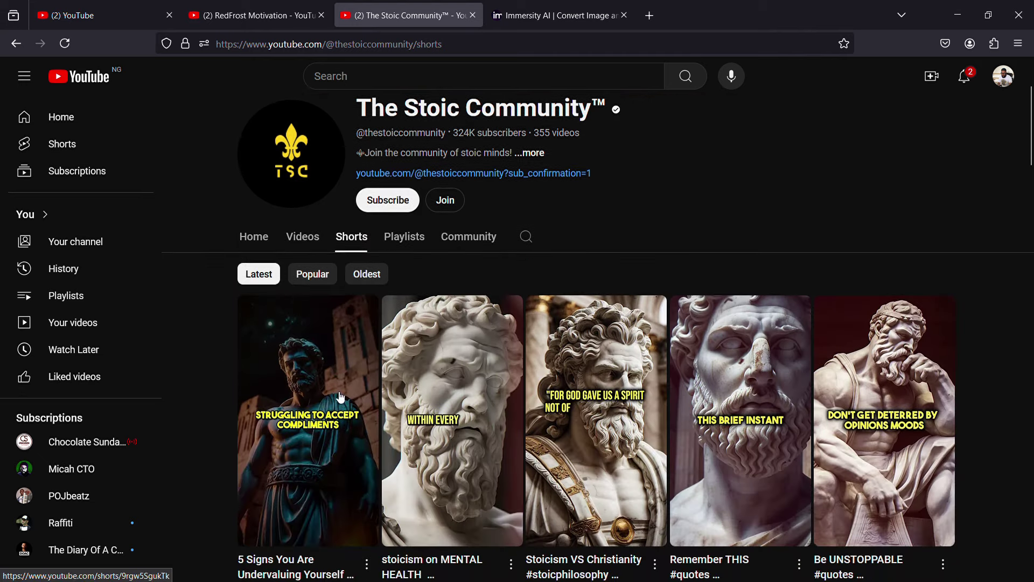
{"action": "scroll", "coordinate": [316, 395], "scroll_direction": "down", "scroll_amount": 3}
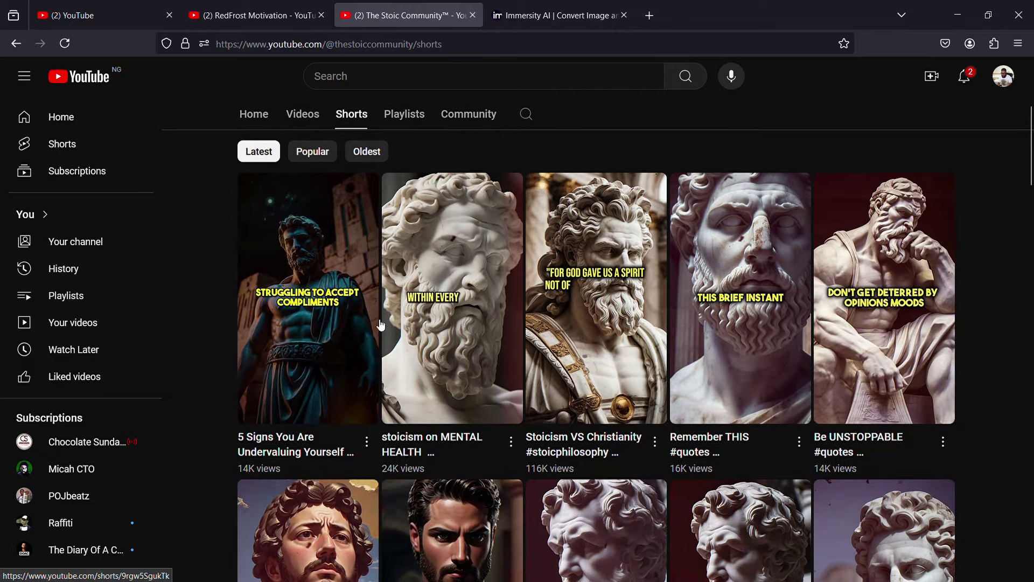
{"action": "left_click", "coordinate": [444, 322]}
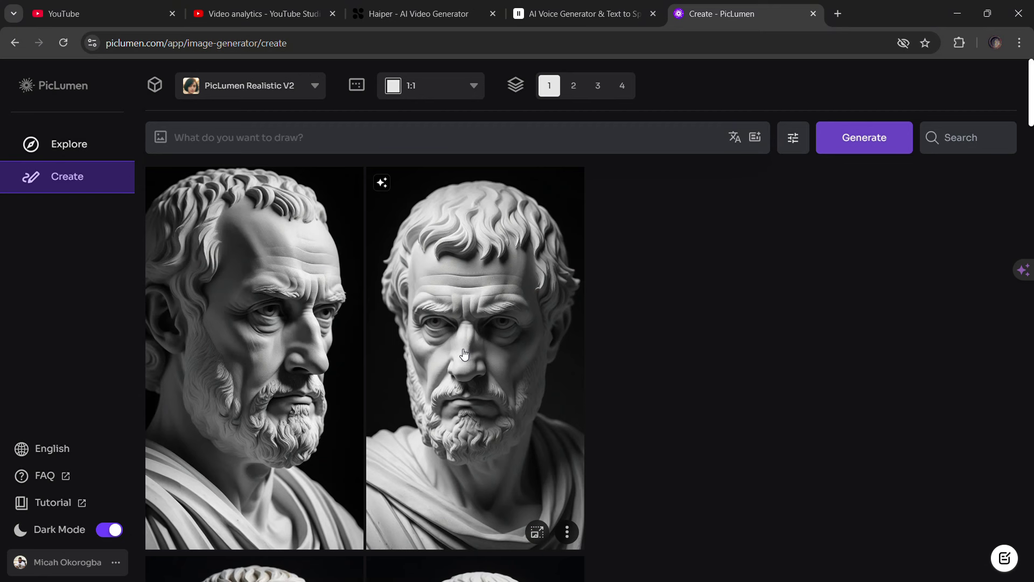
Step: Switch to PicLumen's Create page and examine the generated Stoic philosopher statue portraits
{"action": "scroll", "coordinate": [464, 354], "scroll_direction": "down", "scroll_amount": 3}
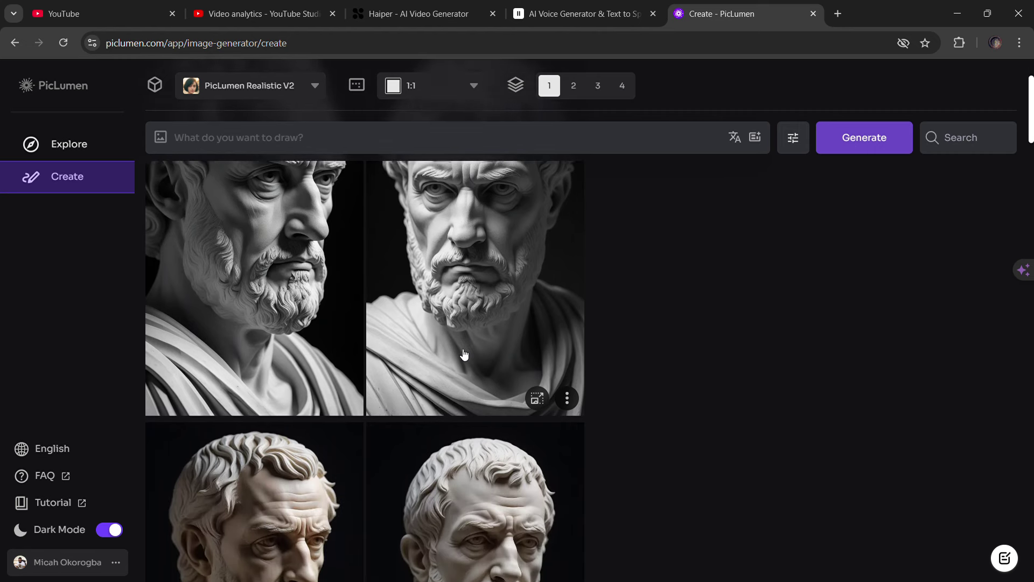
{"action": "scroll", "coordinate": [464, 354], "scroll_direction": "down", "scroll_amount": 2}
{"action": "scroll", "coordinate": [464, 354], "scroll_direction": "down", "scroll_amount": 2}
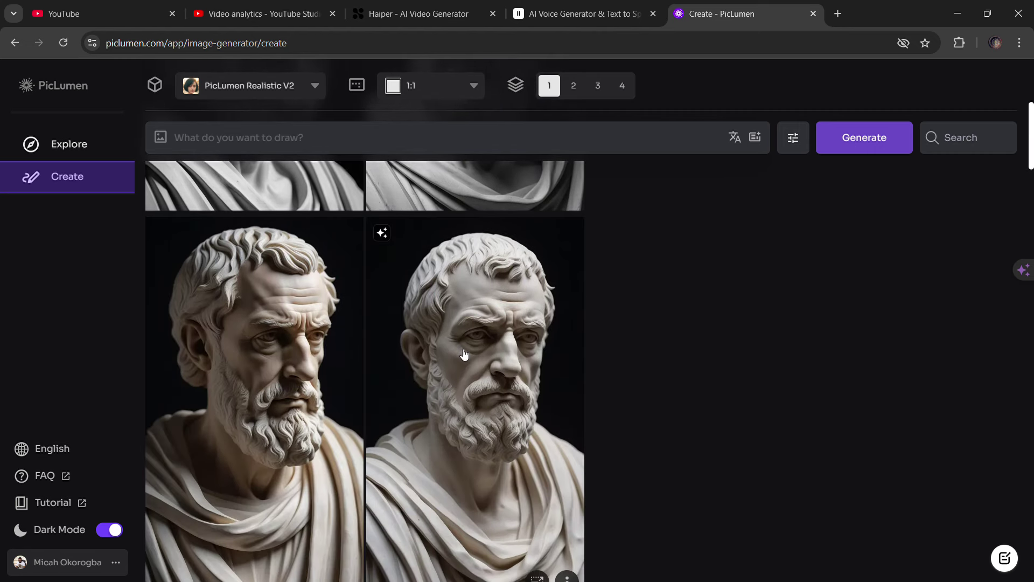
{"action": "scroll", "coordinate": [464, 354], "scroll_direction": "down", "scroll_amount": 4}
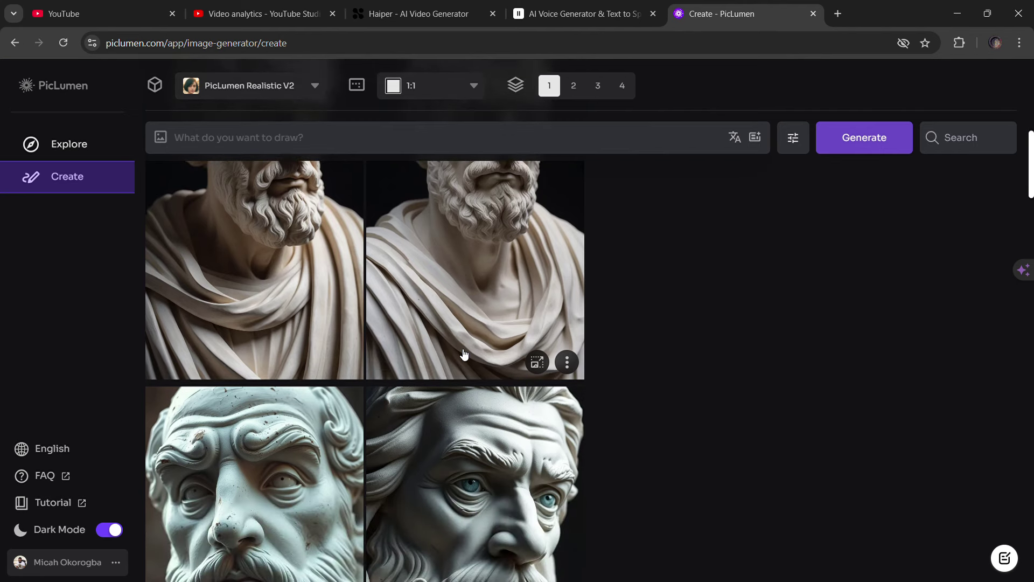
{"action": "scroll", "coordinate": [464, 353], "scroll_direction": "down", "scroll_amount": 5}
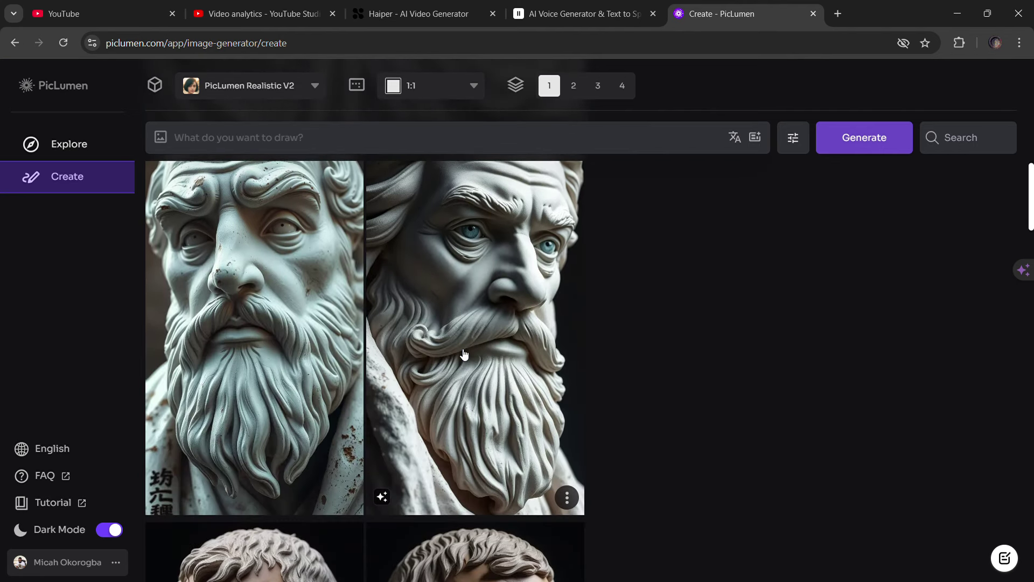
{"action": "scroll", "coordinate": [464, 353], "scroll_direction": "down", "scroll_amount": 5}
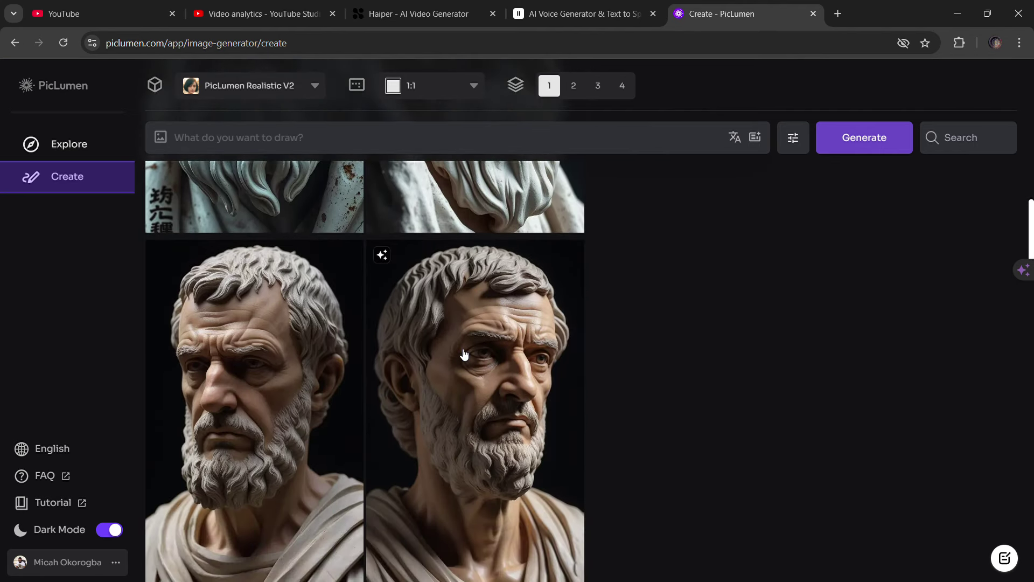
{"action": "scroll", "coordinate": [465, 354], "scroll_direction": "down", "scroll_amount": 2}
{"action": "scroll", "coordinate": [464, 354], "scroll_direction": "up", "scroll_amount": 3}
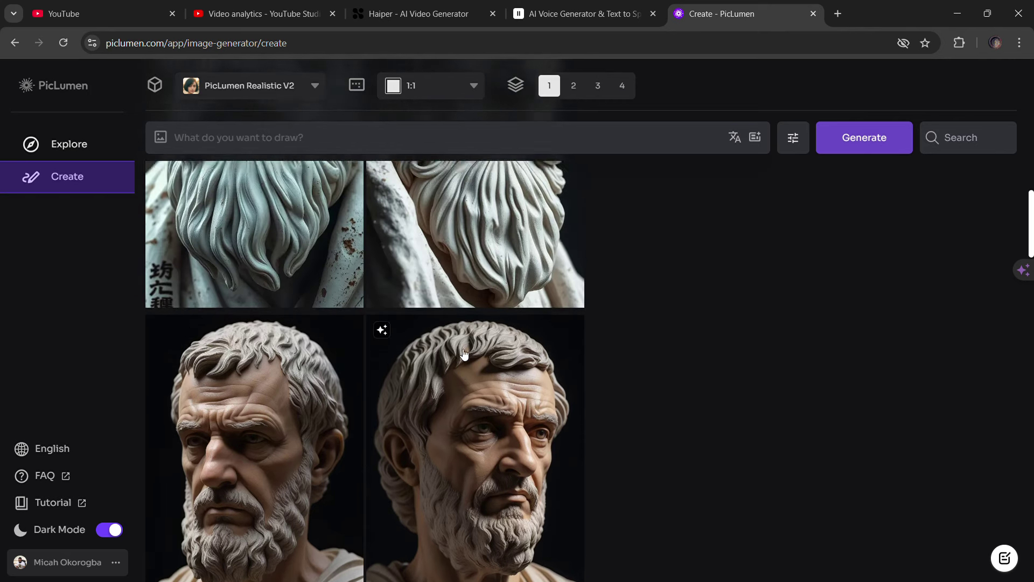
{"action": "scroll", "coordinate": [465, 354], "scroll_direction": "up", "scroll_amount": 6}
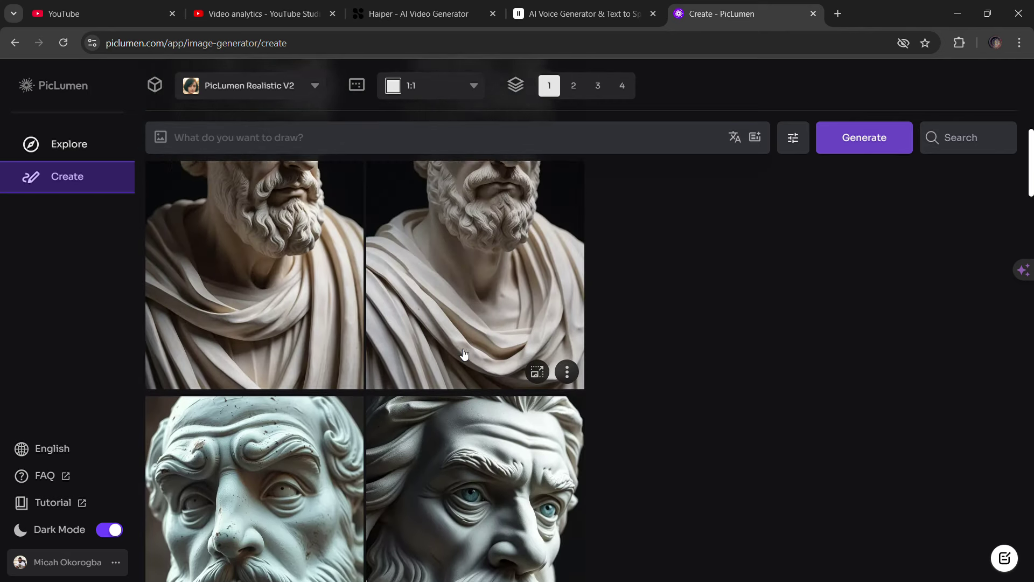
{"action": "scroll", "coordinate": [465, 354], "scroll_direction": "up", "scroll_amount": 7}
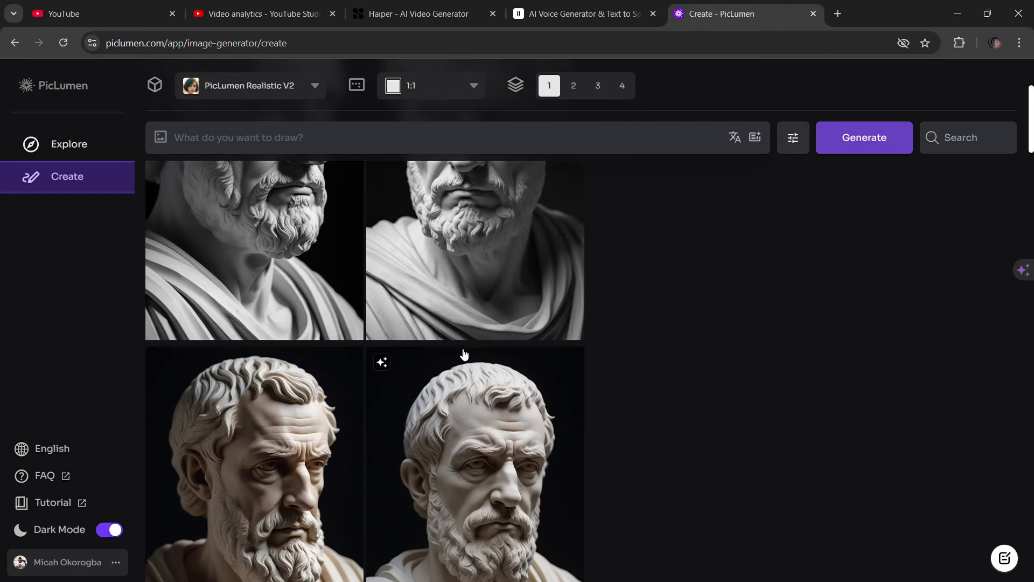
{"action": "scroll", "coordinate": [464, 354], "scroll_direction": "up", "scroll_amount": 4}
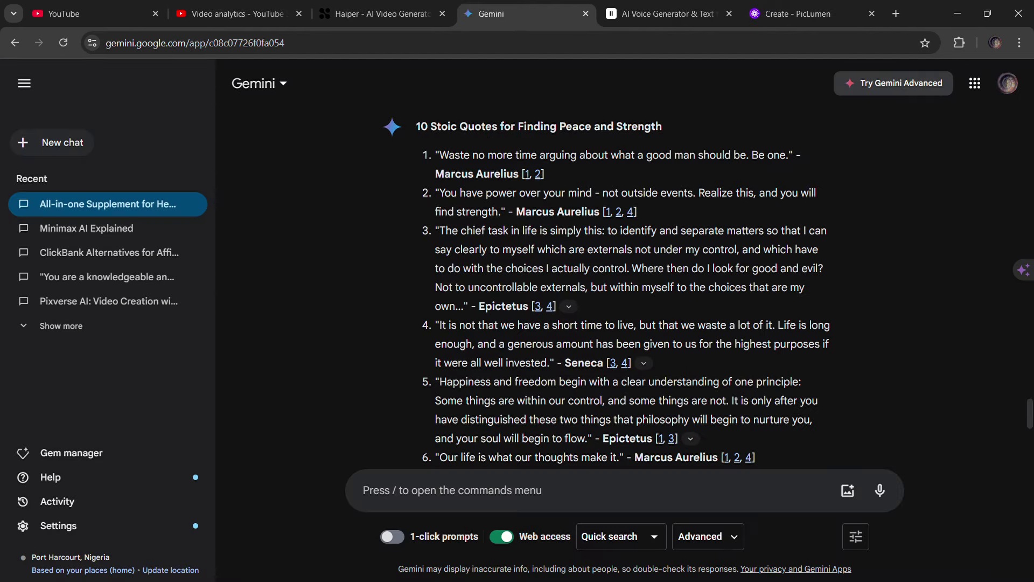
Step: Switch to Gemini and read through the list of 10 Stoic quotes for finding peace and strength
{"action": "scroll", "coordinate": [509, 160], "scroll_direction": "up", "scroll_amount": 1}
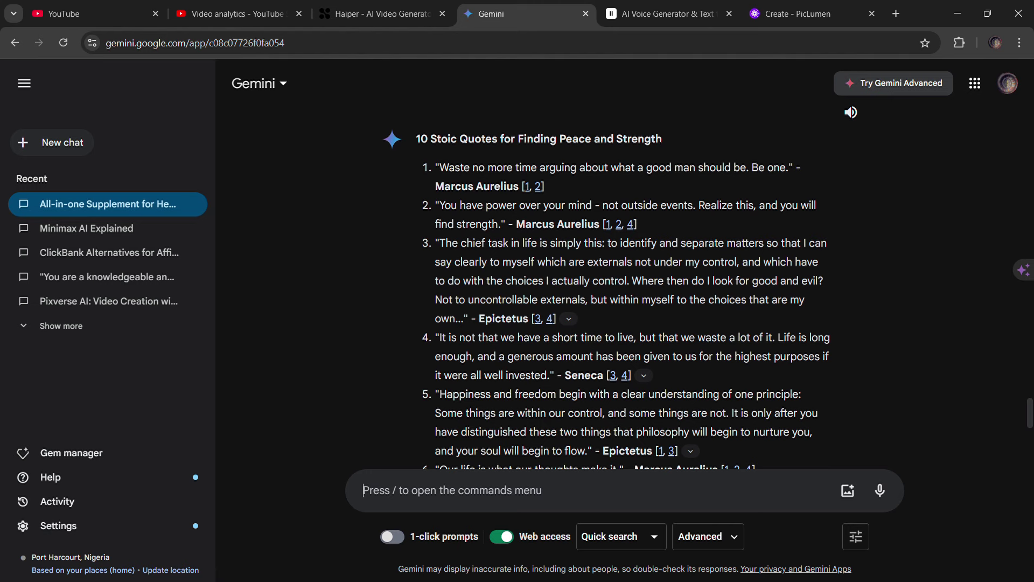
{"action": "scroll", "coordinate": [475, 181], "scroll_direction": "down", "scroll_amount": 3}
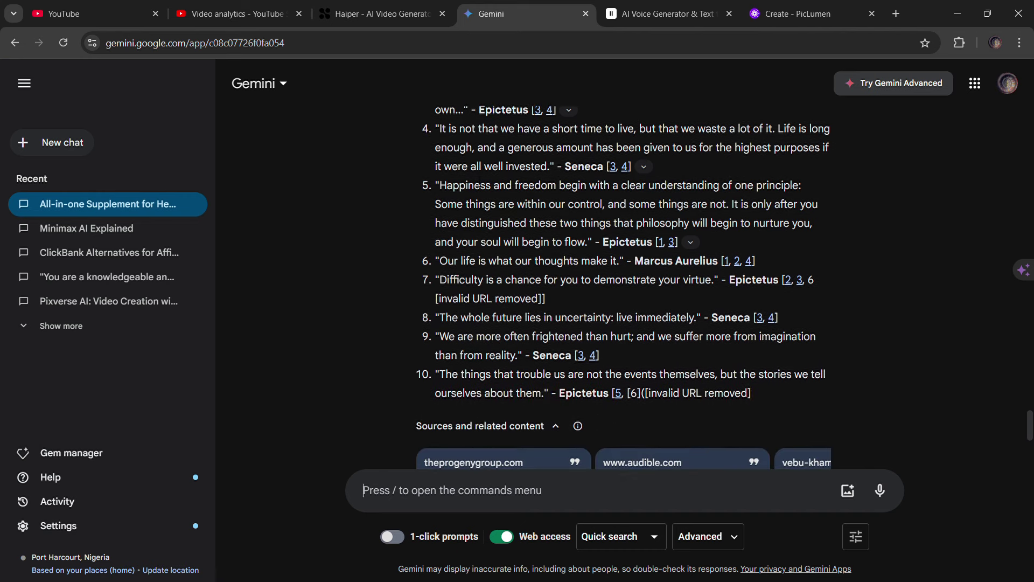
{"action": "scroll", "coordinate": [480, 181], "scroll_direction": "up", "scroll_amount": 1}
{"action": "scroll", "coordinate": [477, 181], "scroll_direction": "up", "scroll_amount": 2}
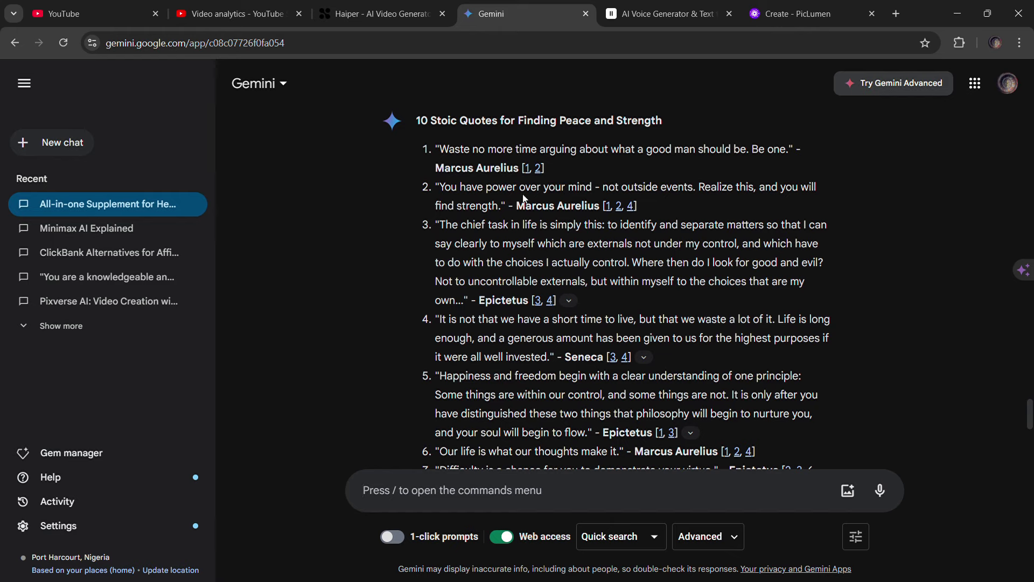
{"action": "scroll", "coordinate": [623, 263], "scroll_direction": "down", "scroll_amount": 1}
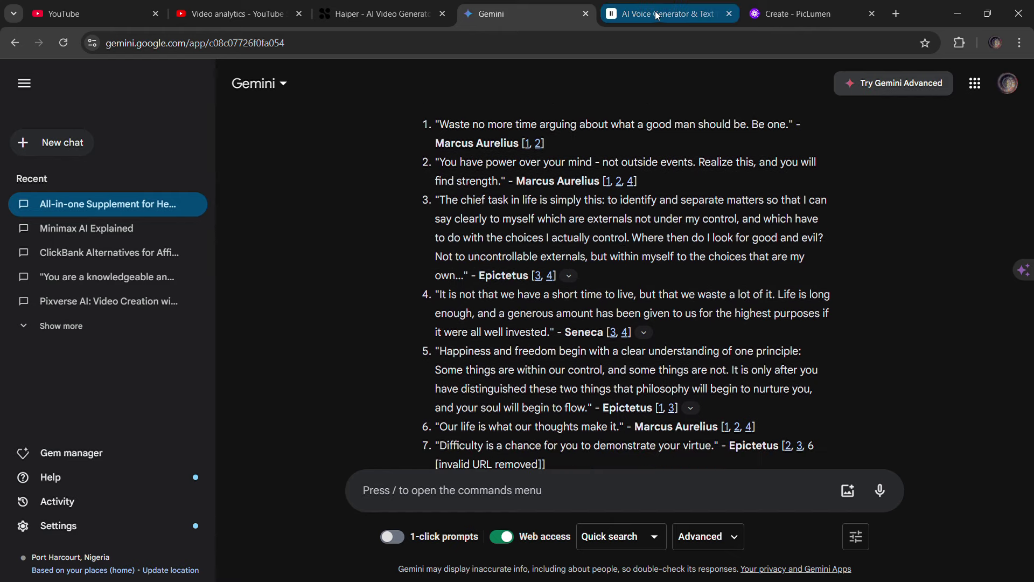
{"action": "left_click", "coordinate": [653, 9]}
{"action": "left_click", "coordinate": [487, 14]}
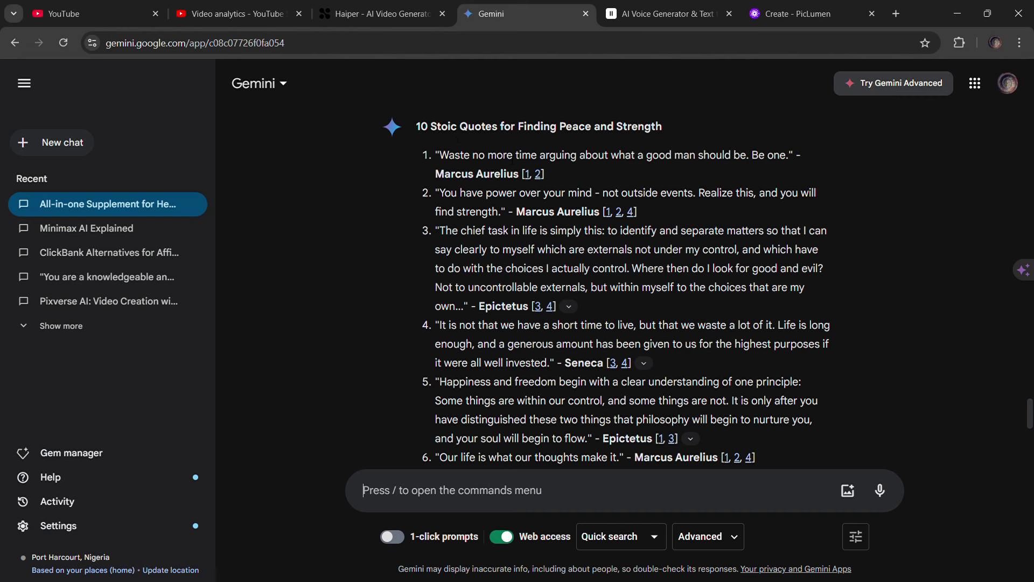
{"action": "scroll", "coordinate": [509, 160], "scroll_direction": "up", "scroll_amount": 1}
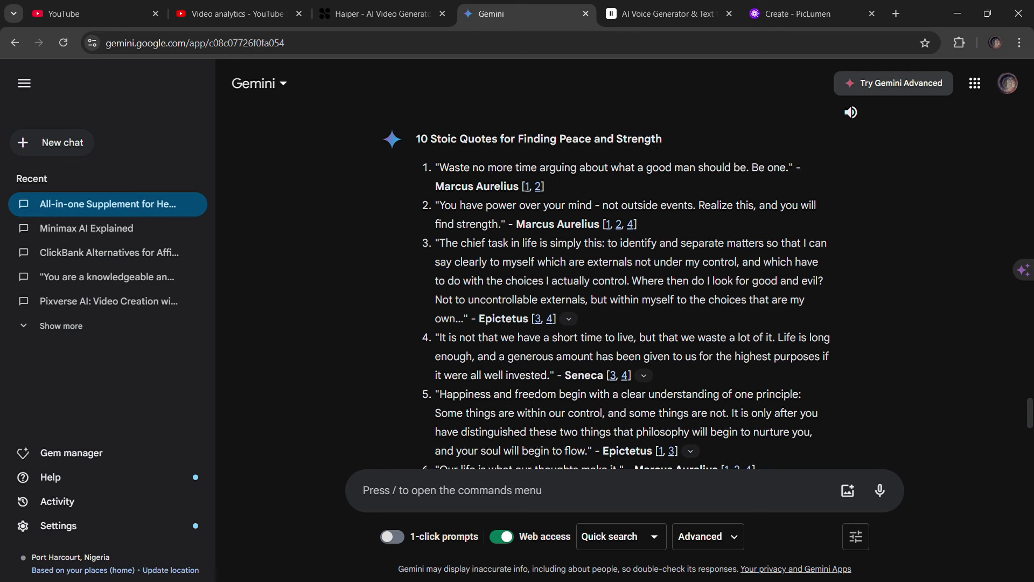
{"action": "scroll", "coordinate": [475, 177], "scroll_direction": "down", "scroll_amount": 3}
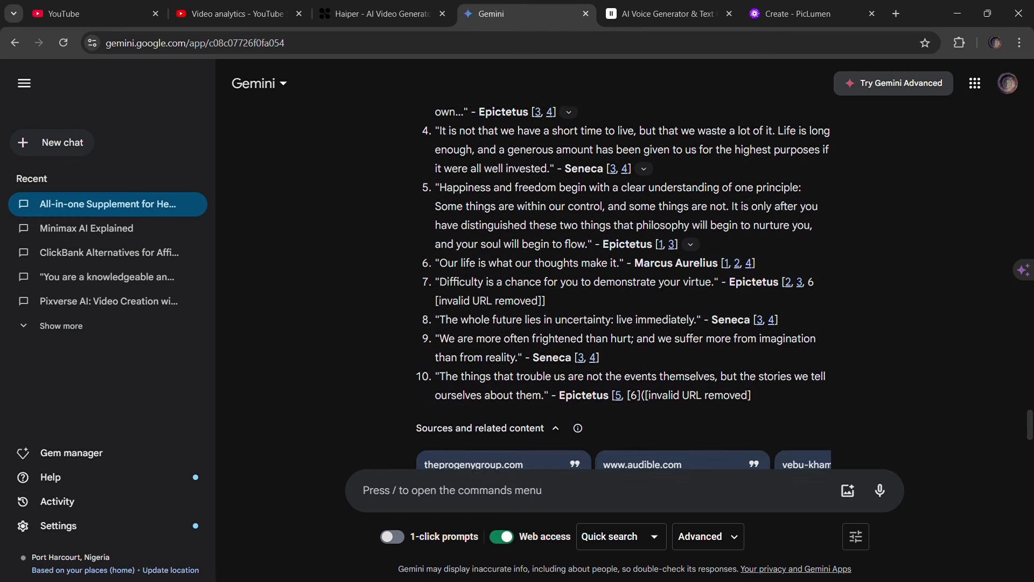
{"action": "scroll", "coordinate": [480, 183], "scroll_direction": "up", "scroll_amount": 1}
{"action": "scroll", "coordinate": [480, 182], "scroll_direction": "up", "scroll_amount": 3}
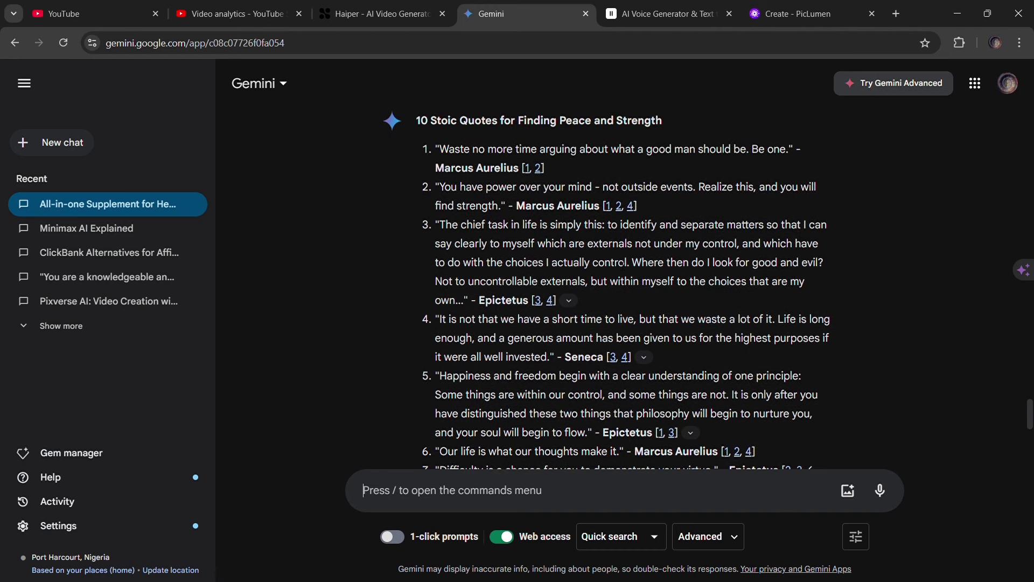
{"action": "scroll", "coordinate": [623, 262], "scroll_direction": "down", "scroll_amount": 1}
Step: Switch to ElevenLabs, look through the My Voices list and preview the narration voice Bill
{"action": "left_click", "coordinate": [654, 8]}
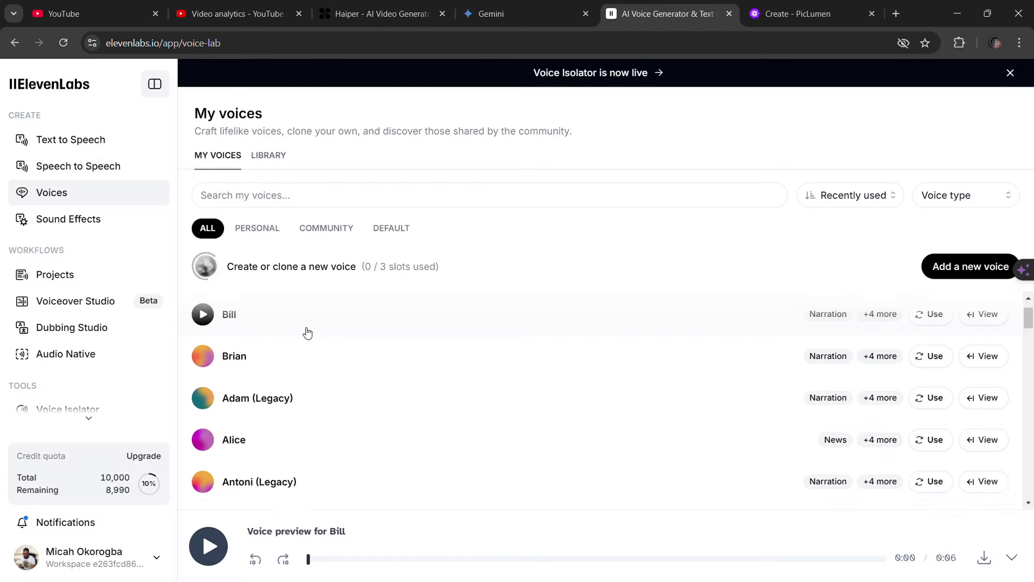
{"action": "scroll", "coordinate": [308, 330], "scroll_direction": "down", "scroll_amount": 1}
{"action": "scroll", "coordinate": [308, 332], "scroll_direction": "down", "scroll_amount": 1}
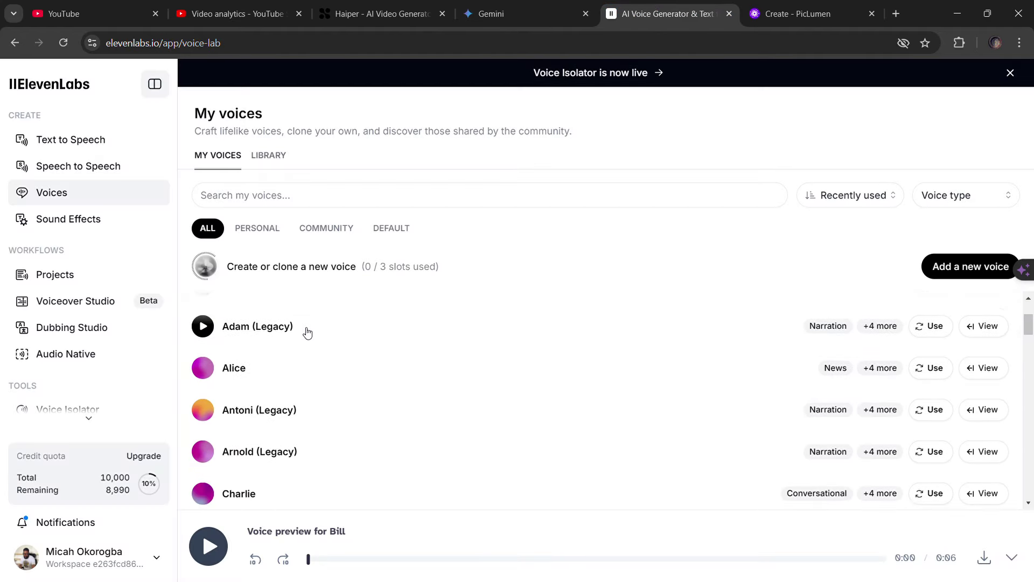
{"action": "scroll", "coordinate": [308, 333], "scroll_direction": "down", "scroll_amount": 3}
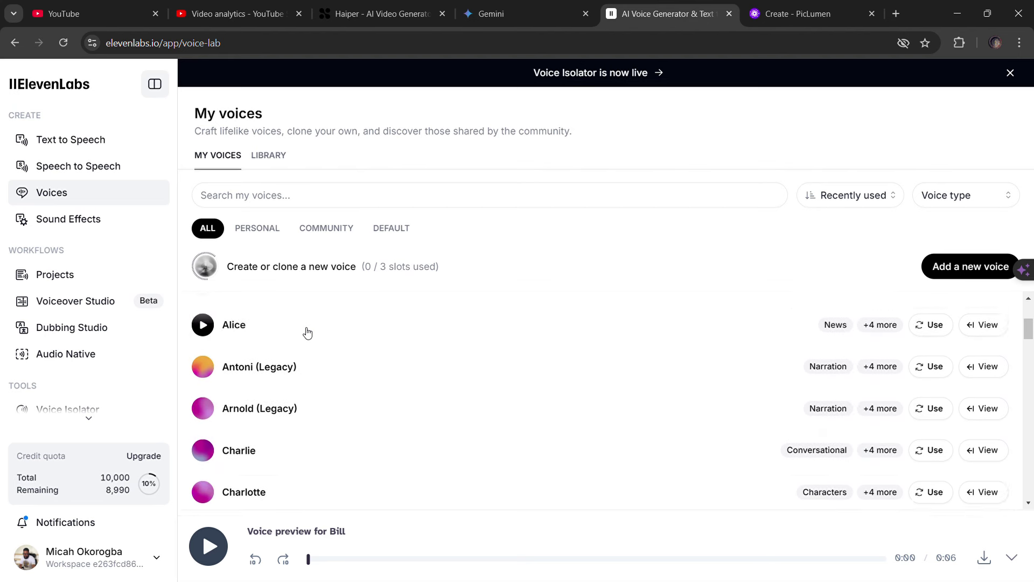
{"action": "scroll", "coordinate": [308, 333], "scroll_direction": "up", "scroll_amount": 2}
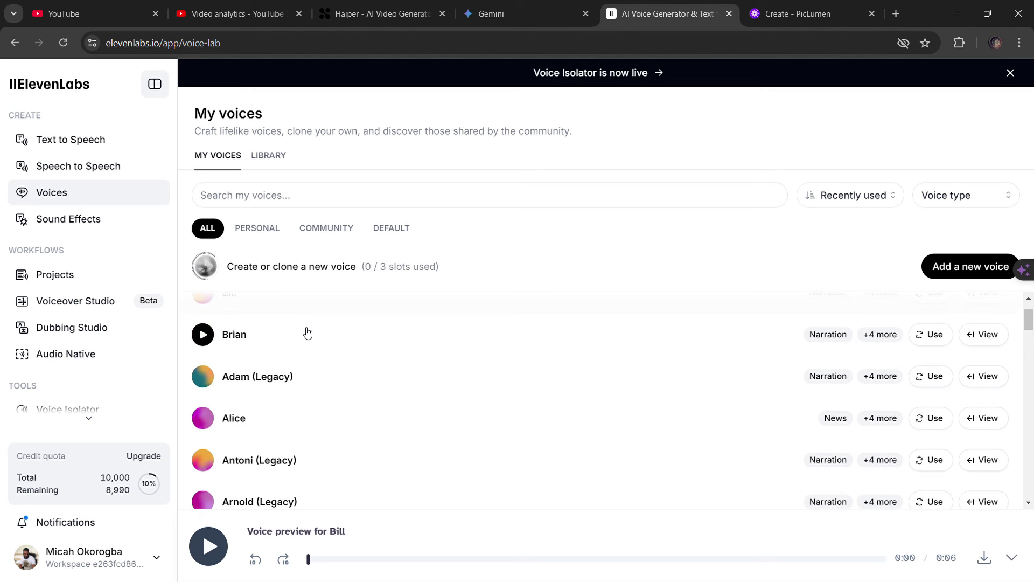
{"action": "scroll", "coordinate": [261, 346], "scroll_direction": "up", "scroll_amount": 2}
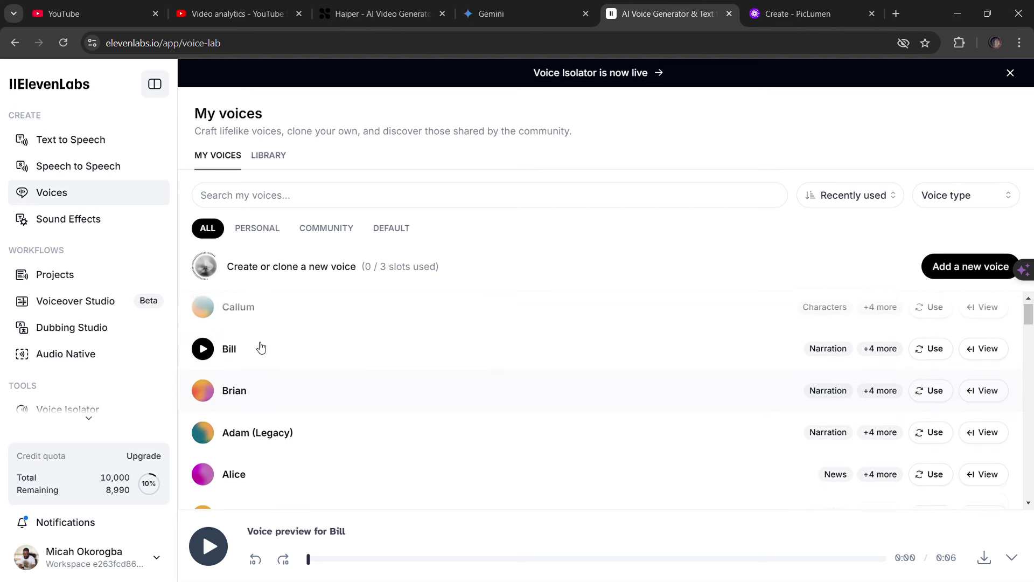
{"action": "left_click", "coordinate": [203, 355]}
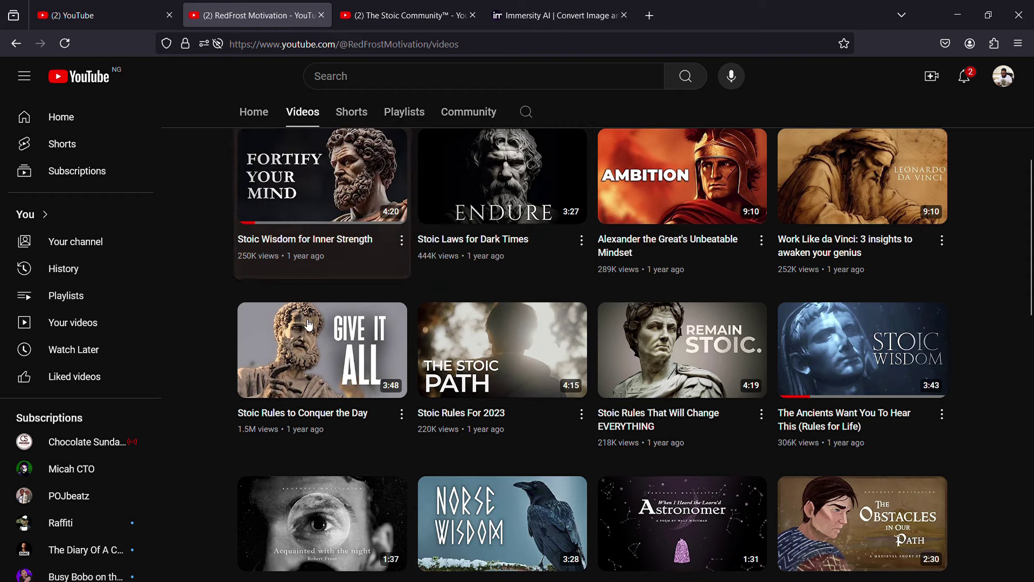
Step: Switch to RedFrost Motivation's Videos page on YouTube and look over its latest Stoic videos, thumbnails and channel header
{"action": "scroll", "coordinate": [358, 319], "scroll_direction": "up", "scroll_amount": 2}
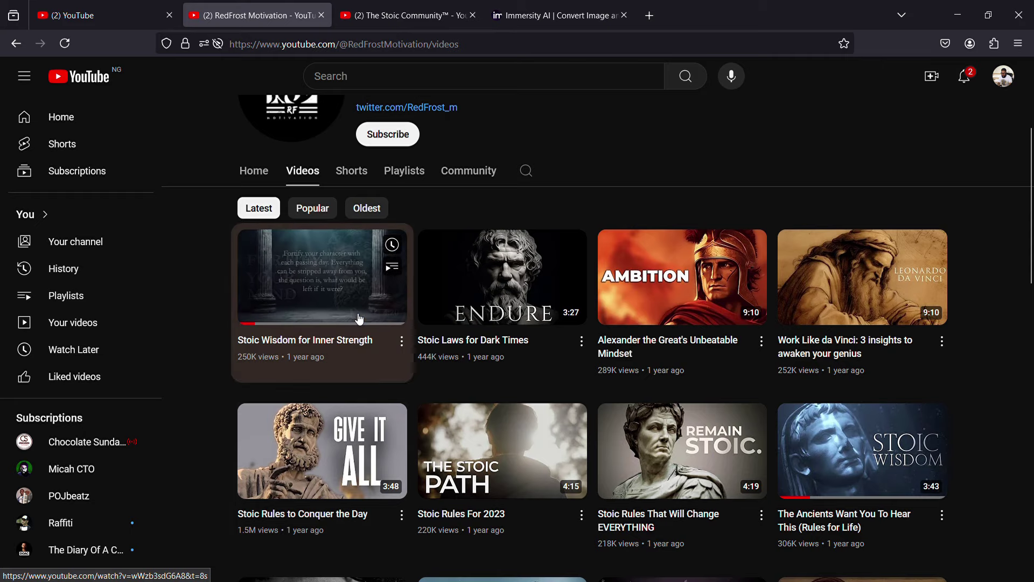
{"action": "scroll", "coordinate": [359, 319], "scroll_direction": "up", "scroll_amount": 2}
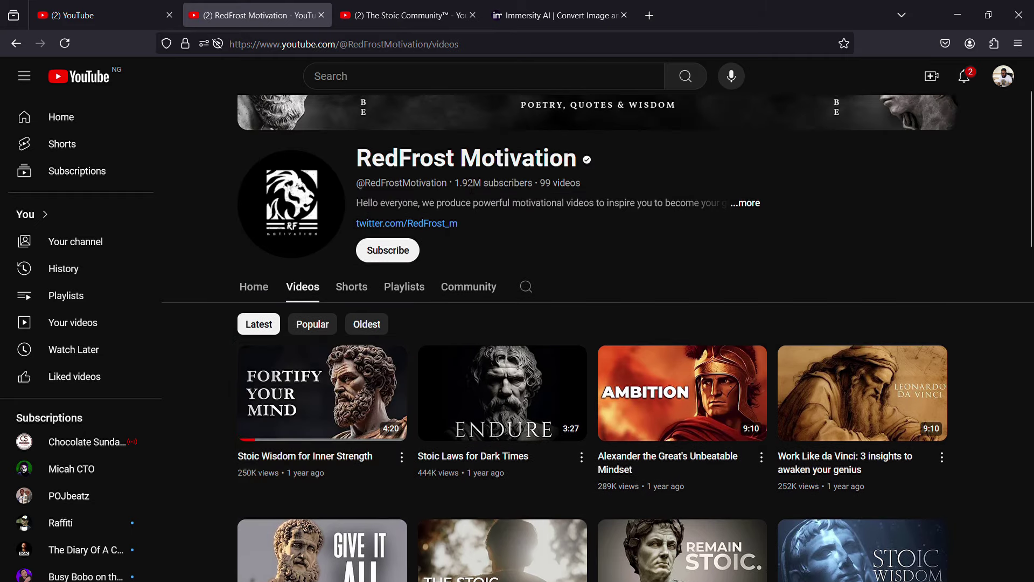
{"action": "scroll", "coordinate": [534, 214], "scroll_direction": "down", "scroll_amount": 1}
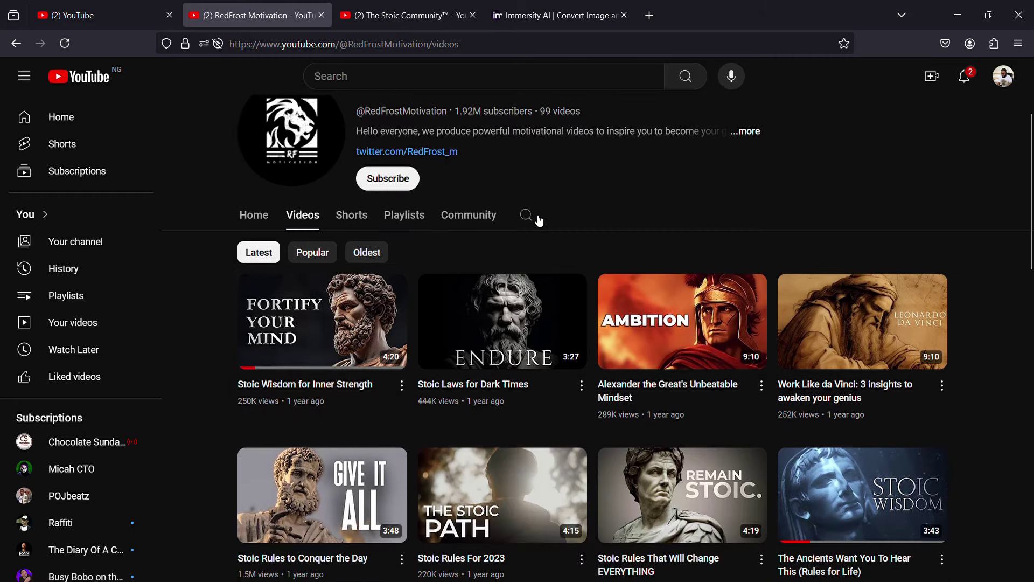
{"action": "scroll", "coordinate": [549, 301], "scroll_direction": "down", "scroll_amount": 1}
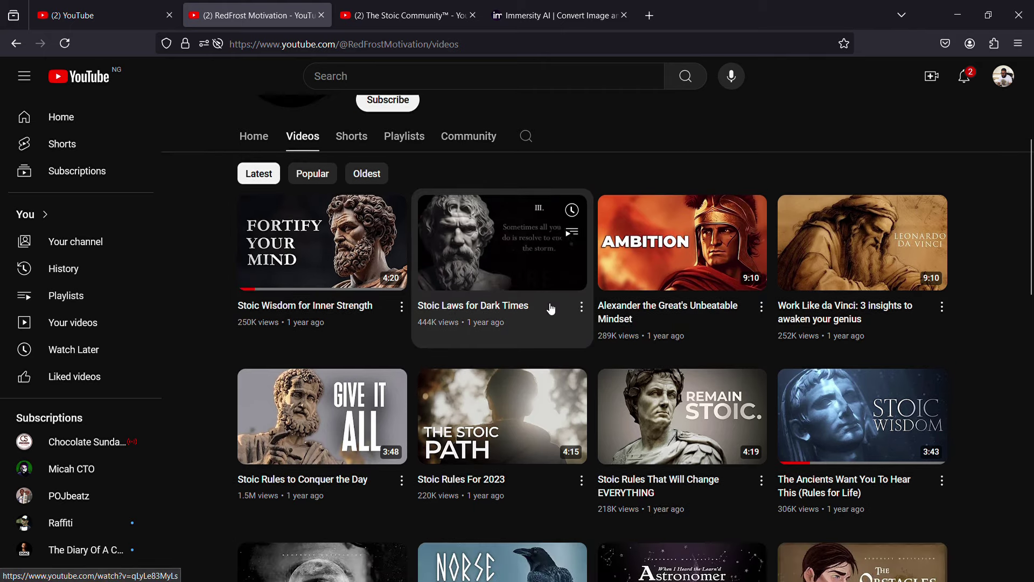
{"action": "scroll", "coordinate": [551, 309], "scroll_direction": "up", "scroll_amount": 2}
{"action": "scroll", "coordinate": [551, 308], "scroll_direction": "up", "scroll_amount": 2}
{"action": "scroll", "coordinate": [546, 303], "scroll_direction": "down", "scroll_amount": 4}
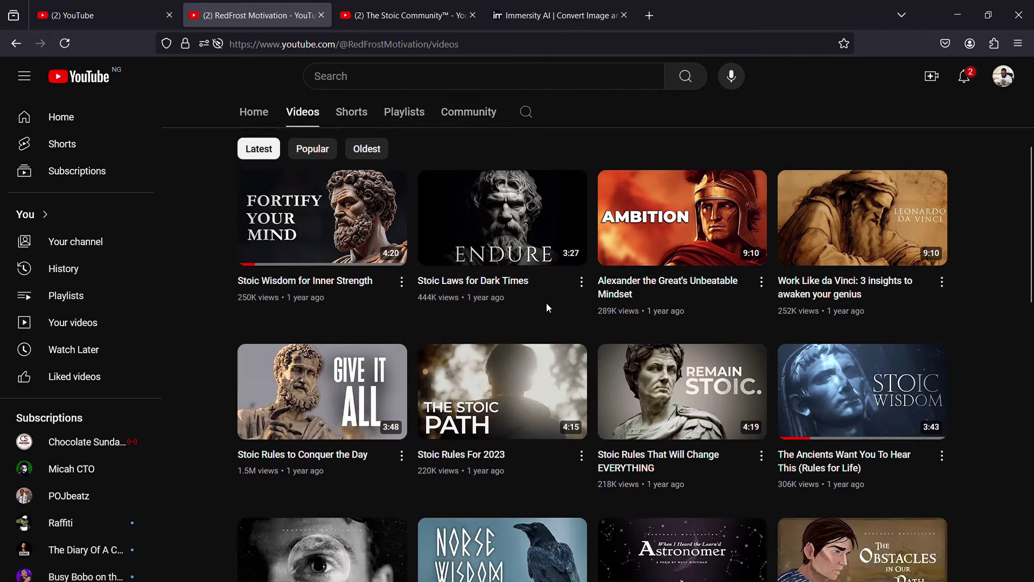
{"action": "scroll", "coordinate": [454, 303], "scroll_direction": "down", "scroll_amount": 2}
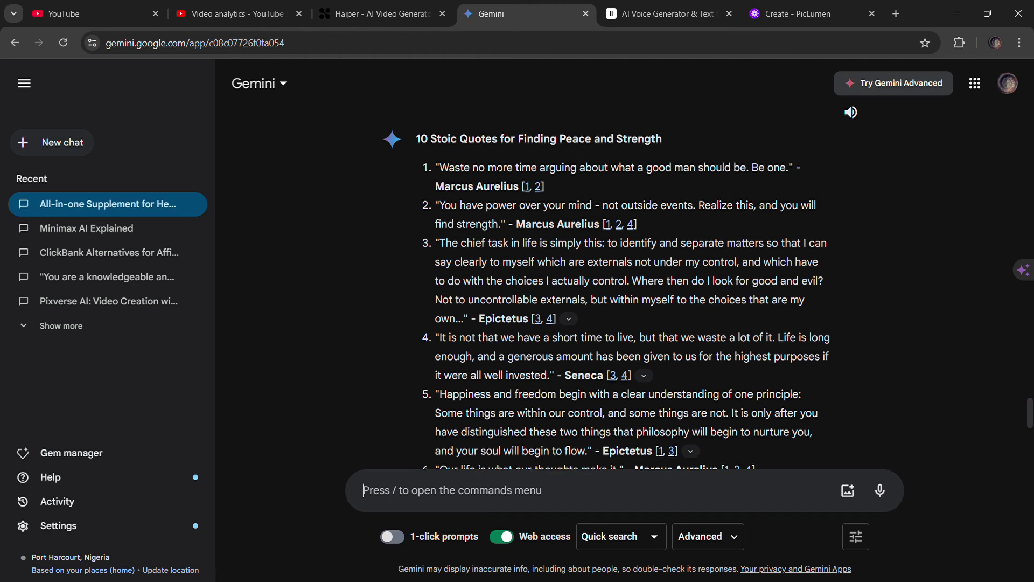
Step: Review the Stoic quotes in Gemini, then browse further down the My Voices list in ElevenLabs
{"action": "scroll", "coordinate": [475, 181], "scroll_direction": "down", "scroll_amount": 3}
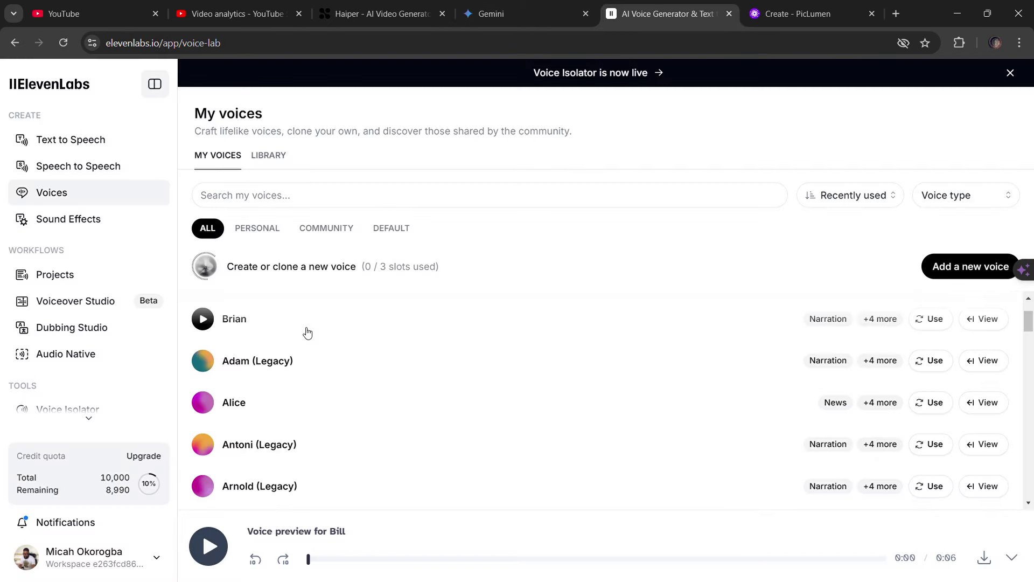
{"action": "scroll", "coordinate": [307, 334], "scroll_direction": "down", "scroll_amount": 3}
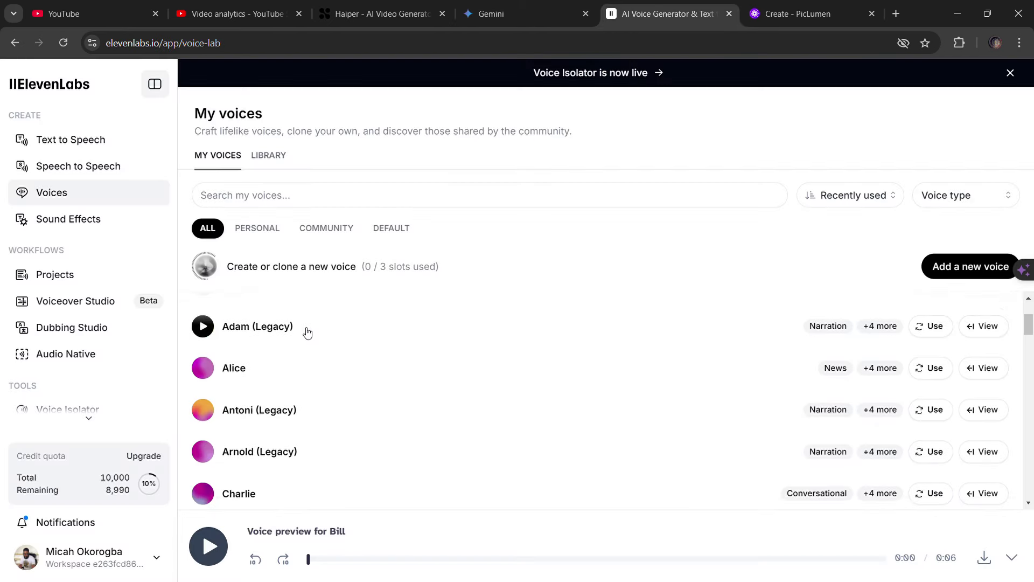
{"action": "scroll", "coordinate": [307, 333], "scroll_direction": "down", "scroll_amount": 3}
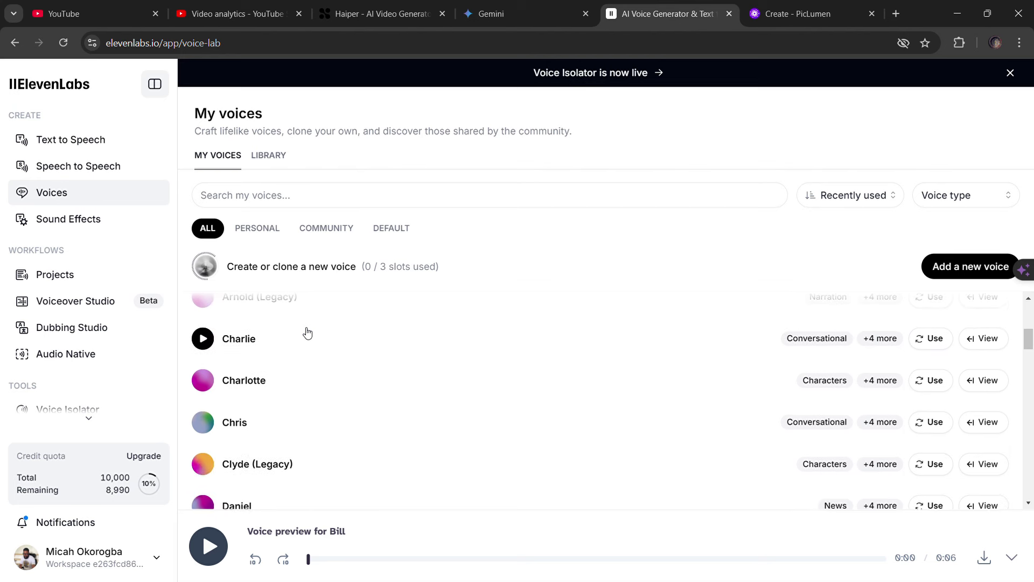
{"action": "scroll", "coordinate": [308, 333], "scroll_direction": "down", "scroll_amount": 3}
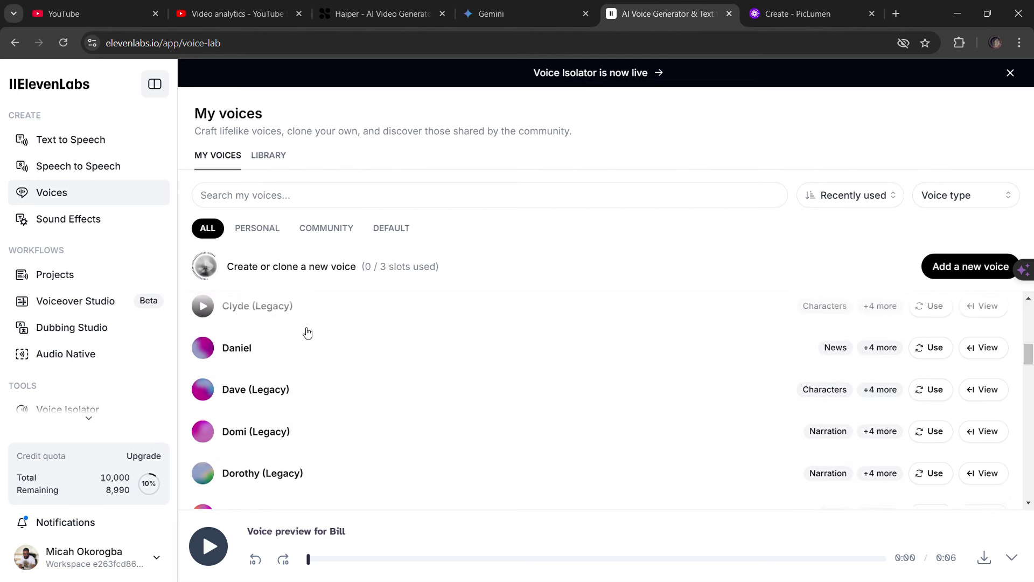
{"action": "scroll", "coordinate": [308, 333], "scroll_direction": "down", "scroll_amount": 2}
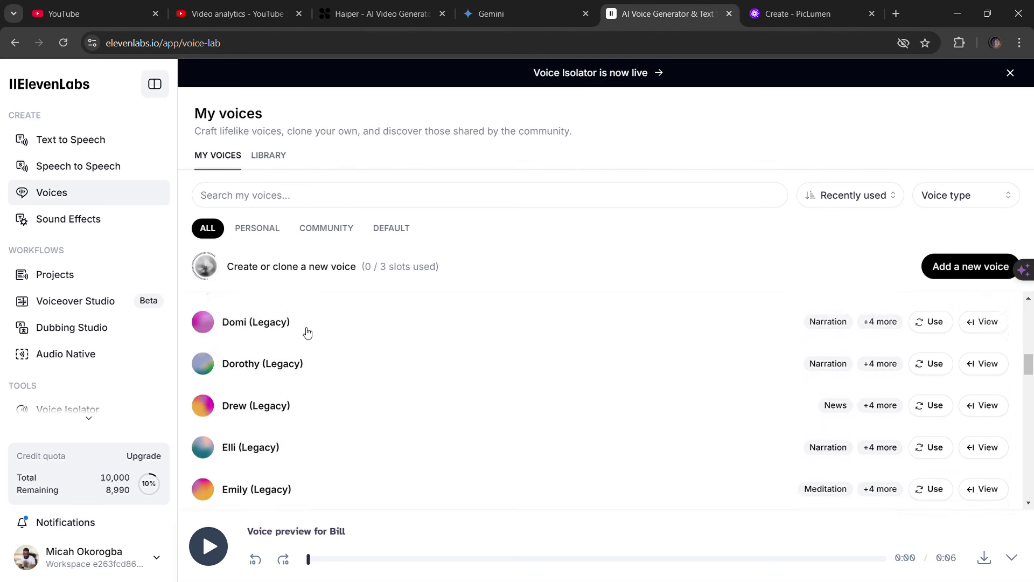
{"action": "scroll", "coordinate": [308, 333], "scroll_direction": "down", "scroll_amount": 2}
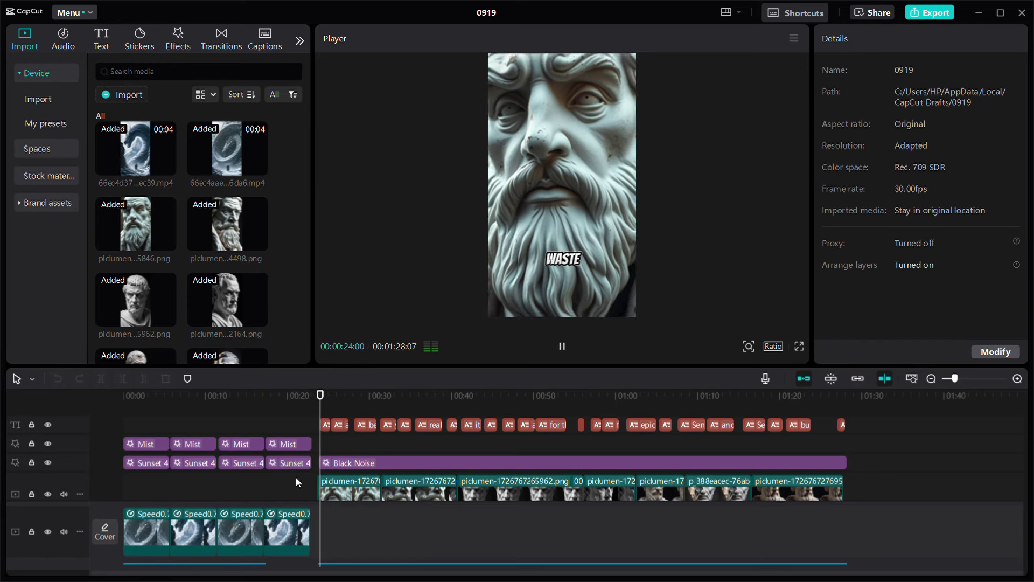
Step: Switch to CapCut project 0919, play the captioned statue section and check the combo animations on its image clips
{"action": "key", "text": "space"}
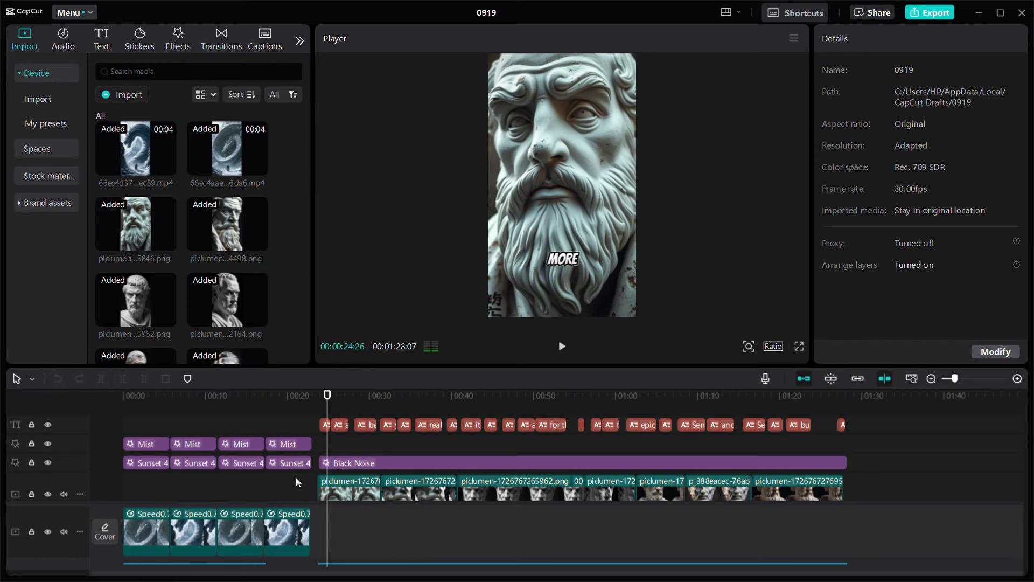
{"action": "key", "text": "space"}
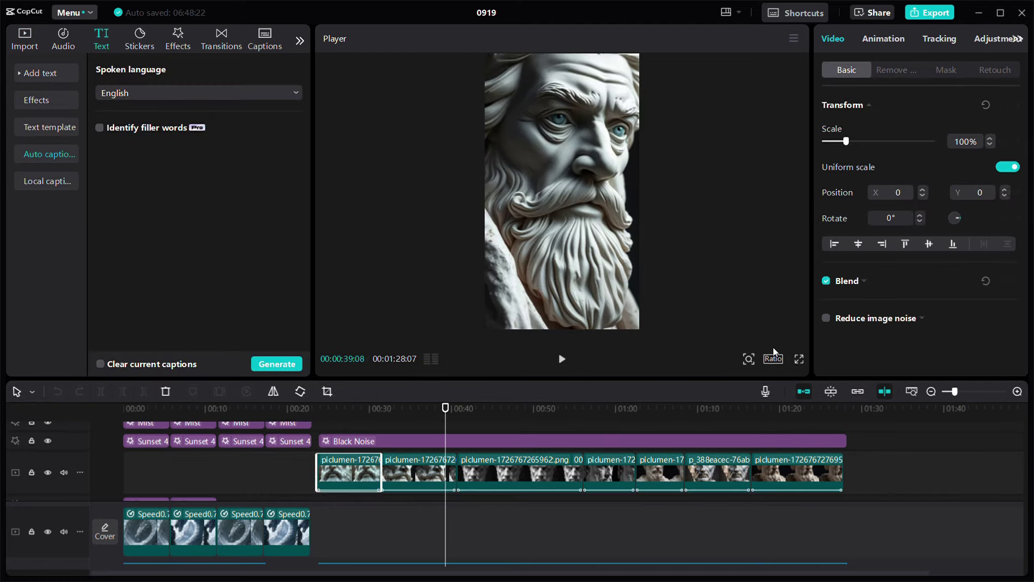
{"action": "left_click", "coordinate": [882, 43]}
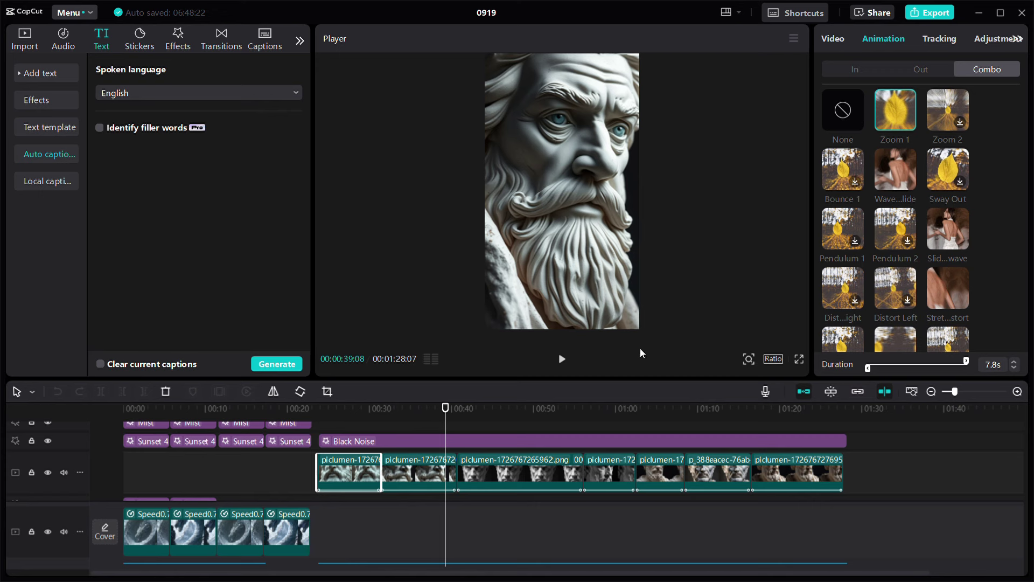
{"action": "left_click", "coordinate": [476, 476]}
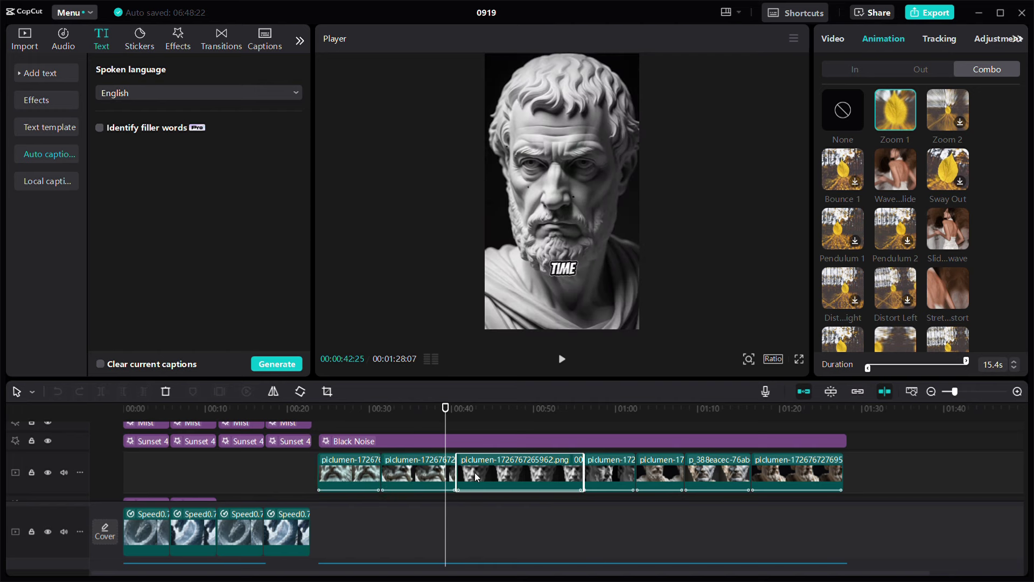
{"action": "left_click", "coordinate": [609, 474]}
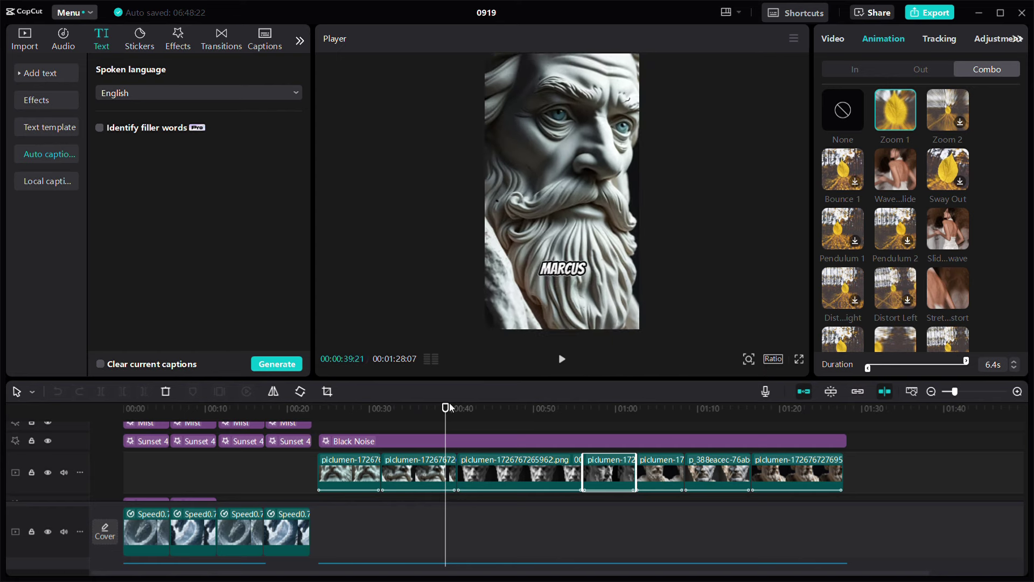
{"action": "left_click_drag", "start_coordinate": [450, 408], "coordinate": [708, 422]}
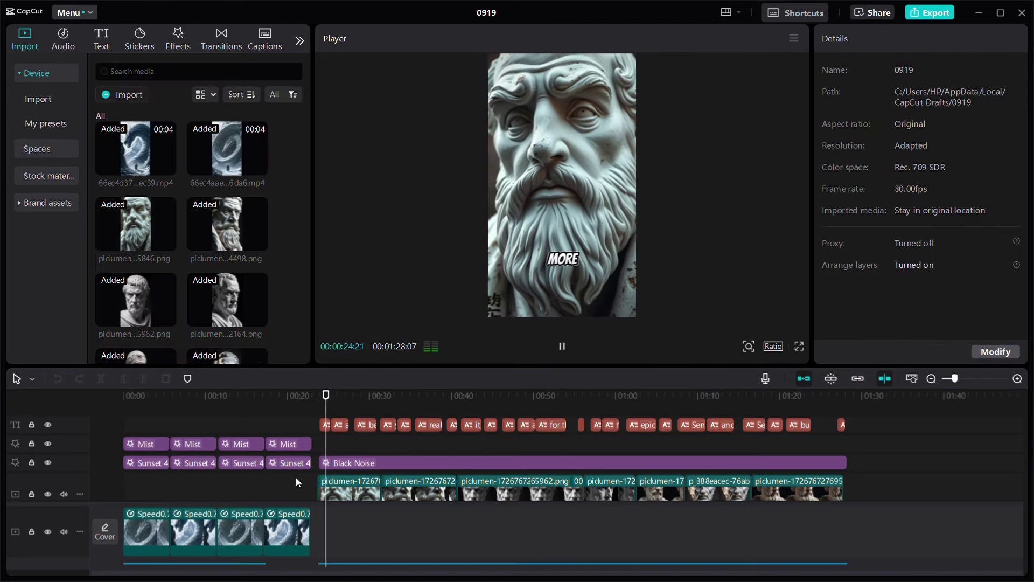
Step: Play the captioned statue section again from about 24 seconds and view the available text effects
{"action": "key", "text": "space"}
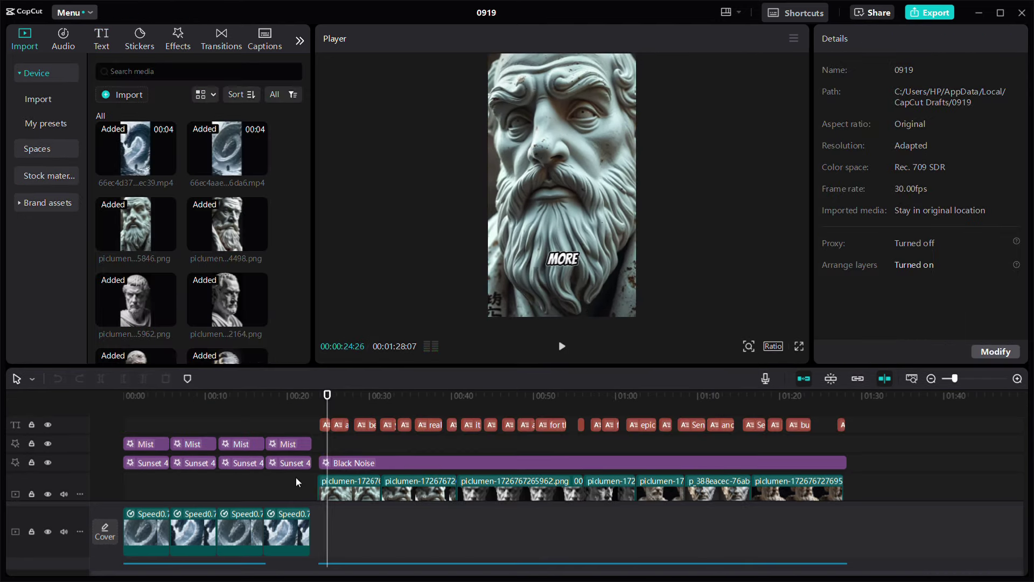
{"action": "key", "text": "space"}
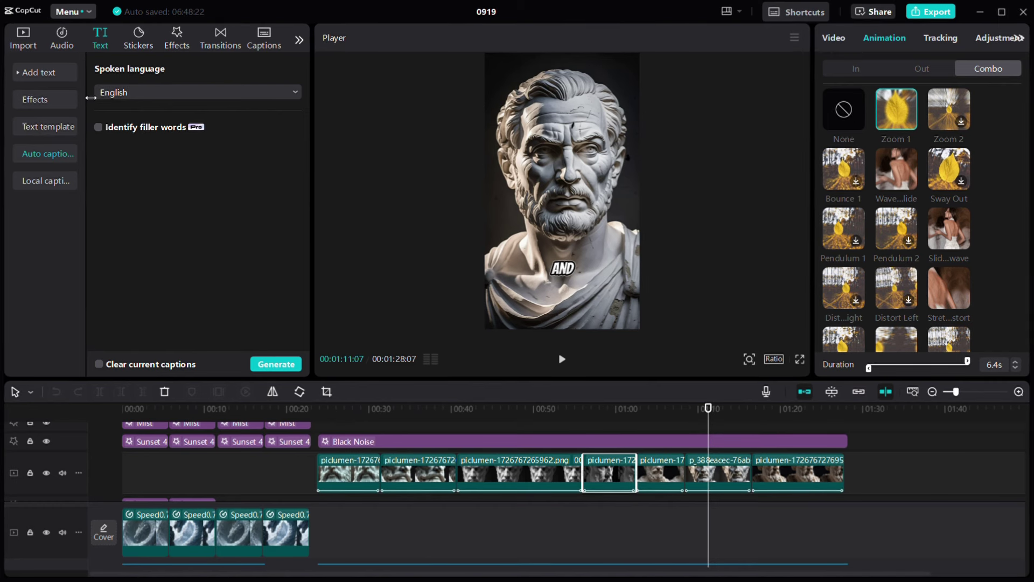
{"action": "left_click", "coordinate": [46, 104]}
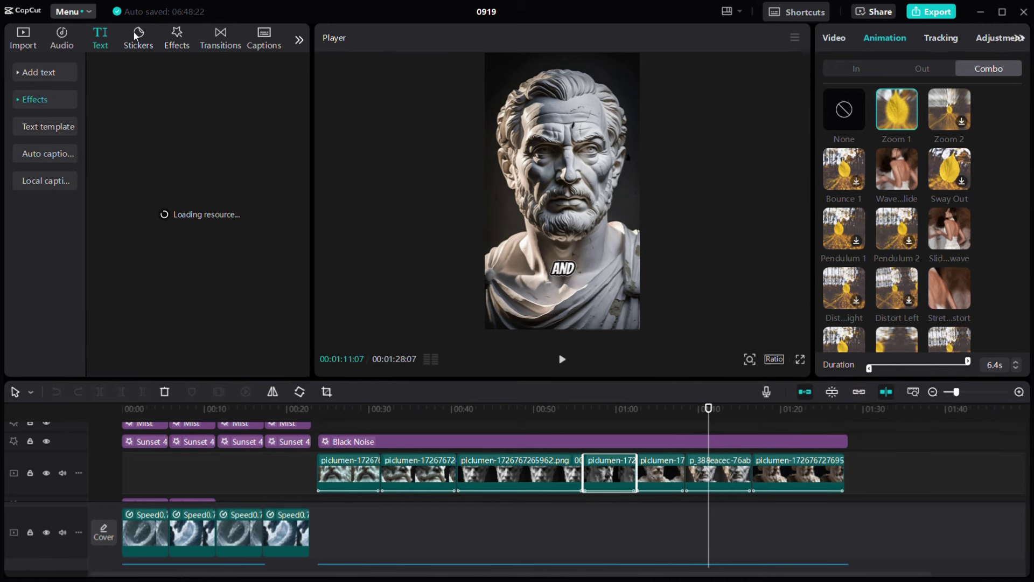
Step: Show the Retro video effects and preview Black Noise on the statue clip
{"action": "left_click", "coordinate": [183, 46]}
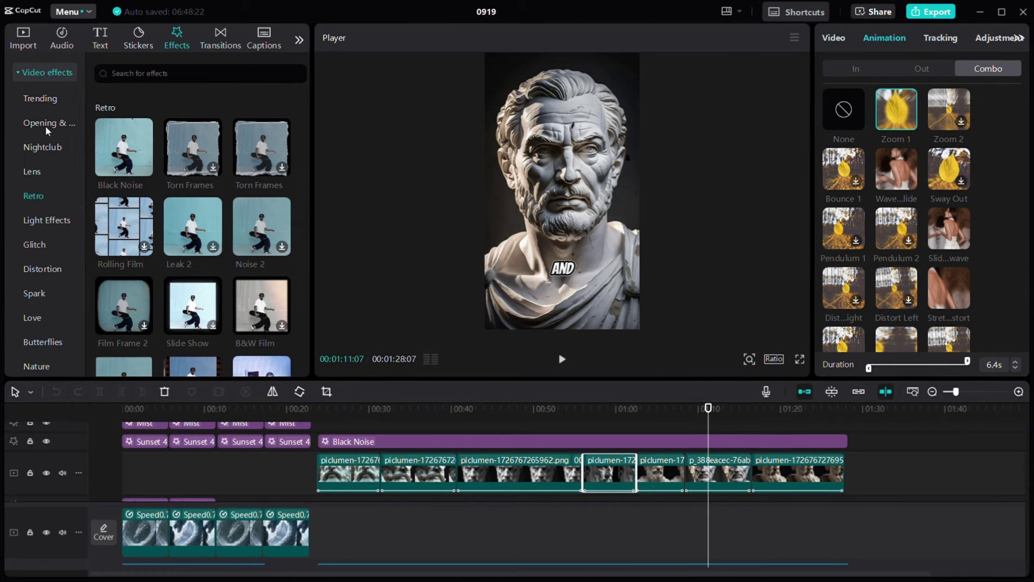
{"action": "left_click", "coordinate": [46, 76]}
{"action": "left_click", "coordinate": [47, 76]}
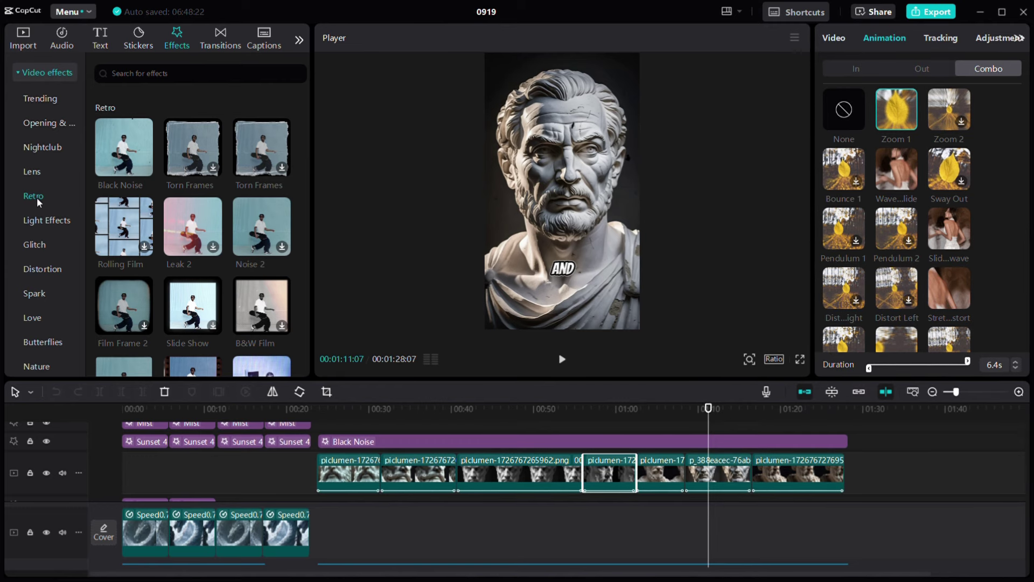
{"action": "mouse_move", "coordinate": [124, 154]}
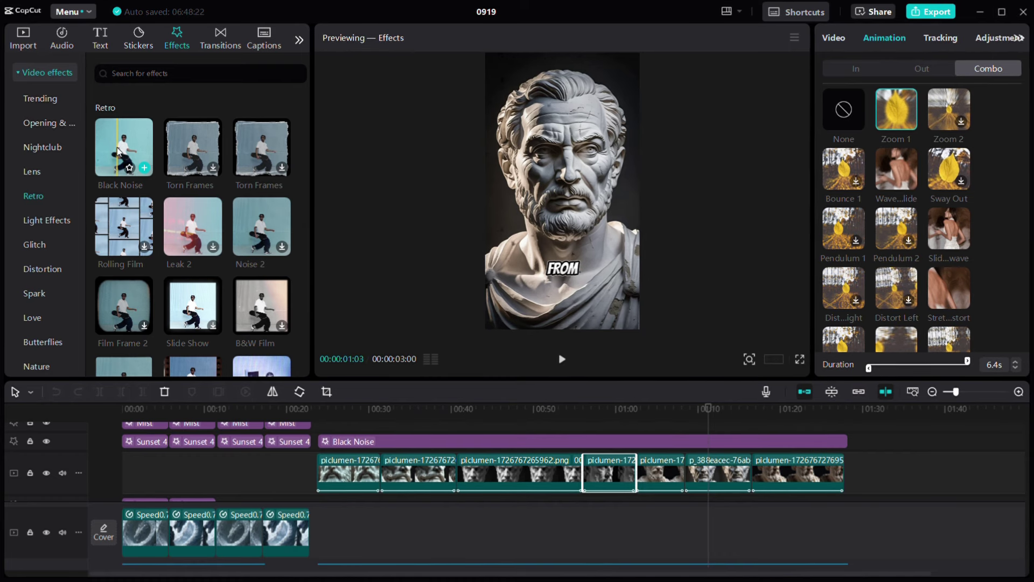
Step: Try placing a second Black Noise effect above the existing one on the timeline, and delete the duplicate
{"action": "left_click_drag", "start_coordinate": [117, 152], "coordinate": [222, 302]}
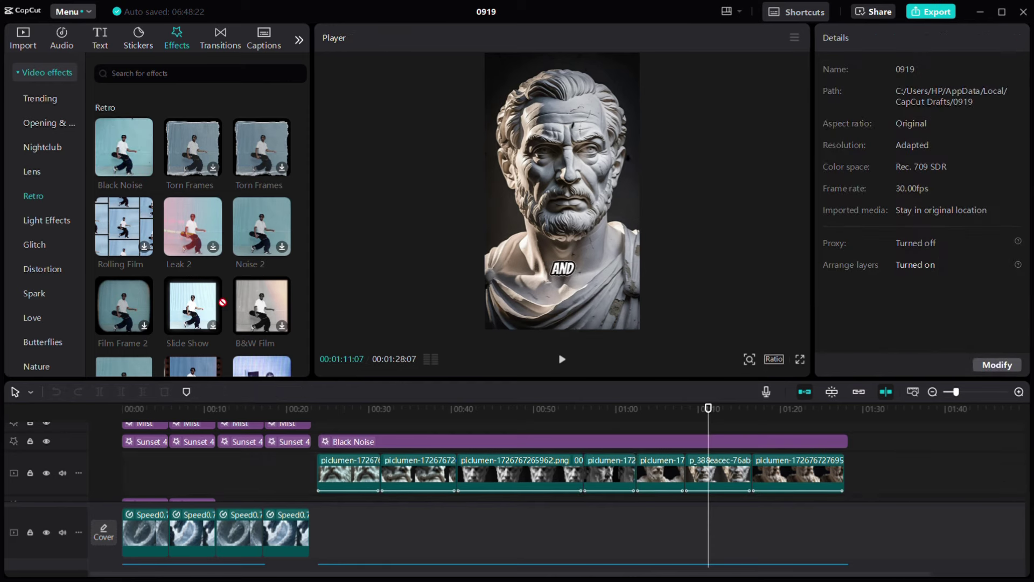
{"action": "left_click_drag", "start_coordinate": [266, 351], "coordinate": [591, 472]}
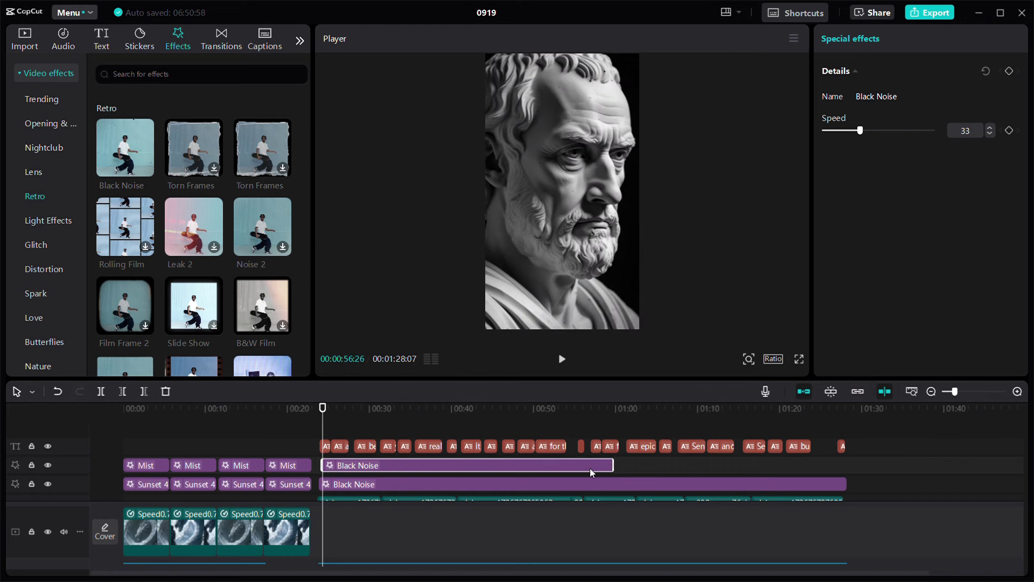
{"action": "key", "text": "Delete"}
Step: Select the existing Black Noise effect over the statue clips and scrub the timeline to about 1:01 to check it
{"action": "scroll", "coordinate": [587, 473], "scroll_direction": "down", "scroll_amount": 1}
{"action": "left_click", "coordinate": [582, 472]}
{"action": "scroll", "coordinate": [583, 472], "scroll_direction": "down", "scroll_amount": 2}
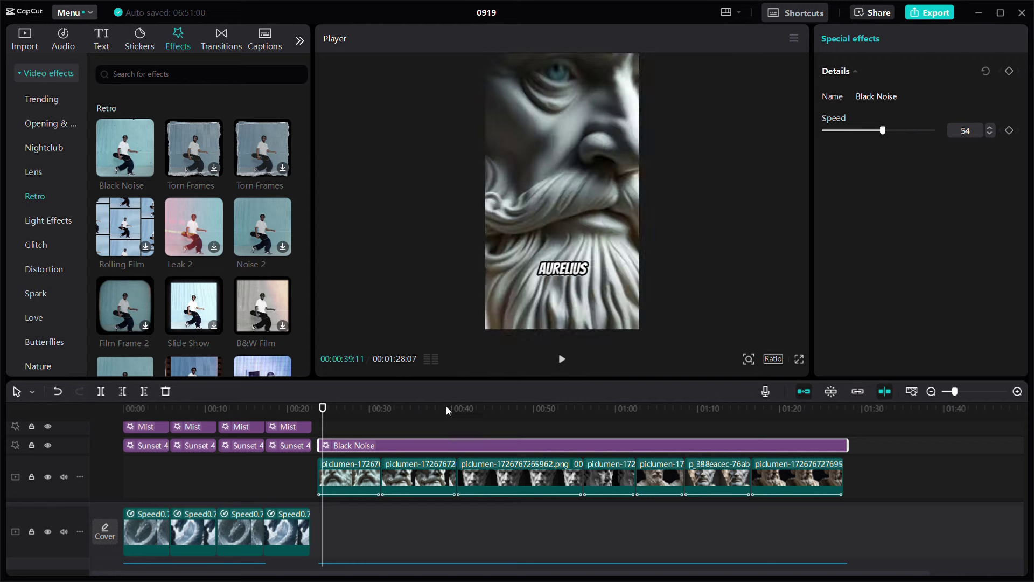
{"action": "left_click_drag", "start_coordinate": [514, 410], "coordinate": [626, 409]}
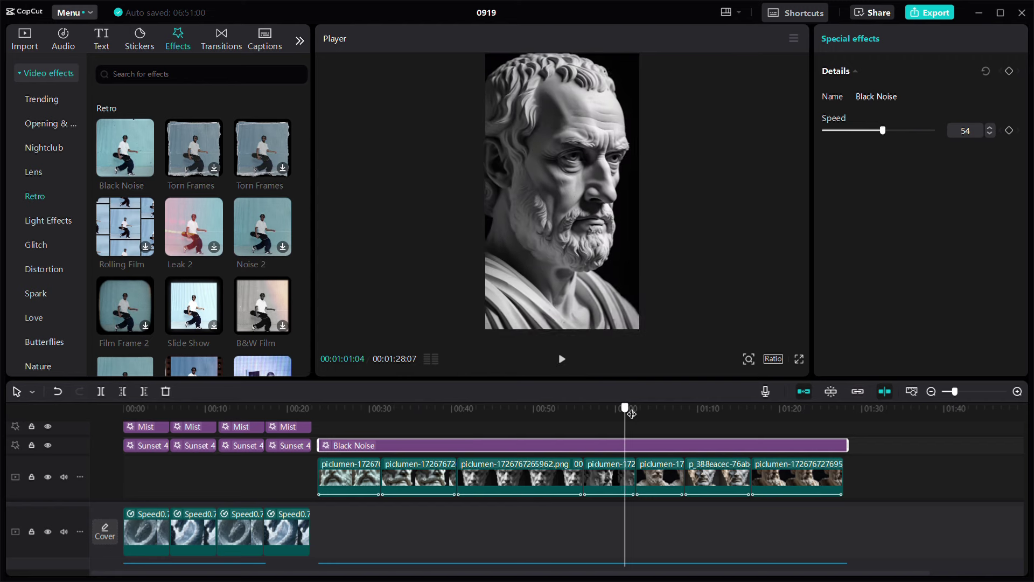
{"action": "scroll", "coordinate": [552, 439], "scroll_direction": "up", "scroll_amount": 1}
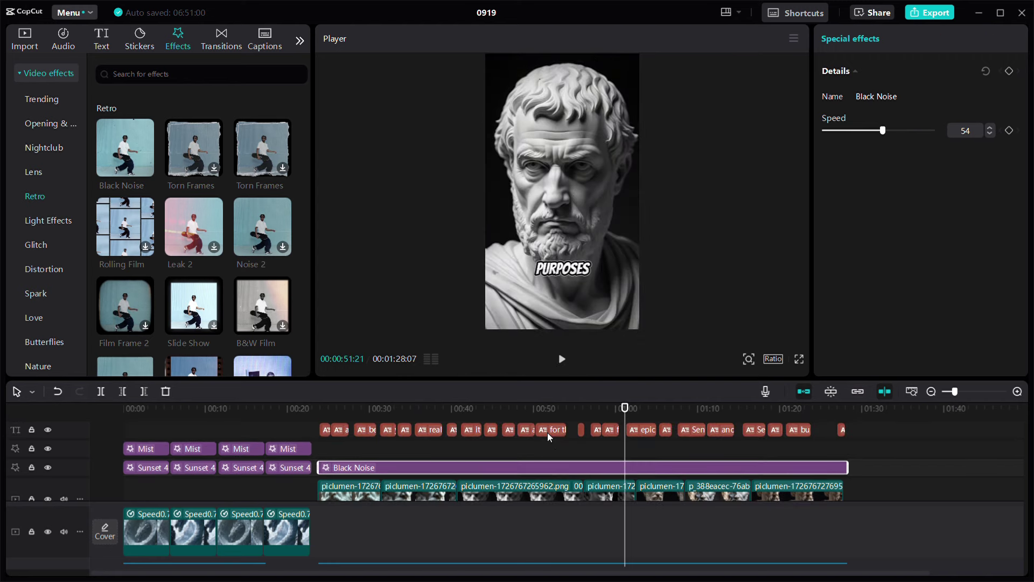
Step: Check the English auto captions options and the captions' text styling, and play the statue section from about 24 seconds
{"action": "left_click", "coordinate": [551, 430]}
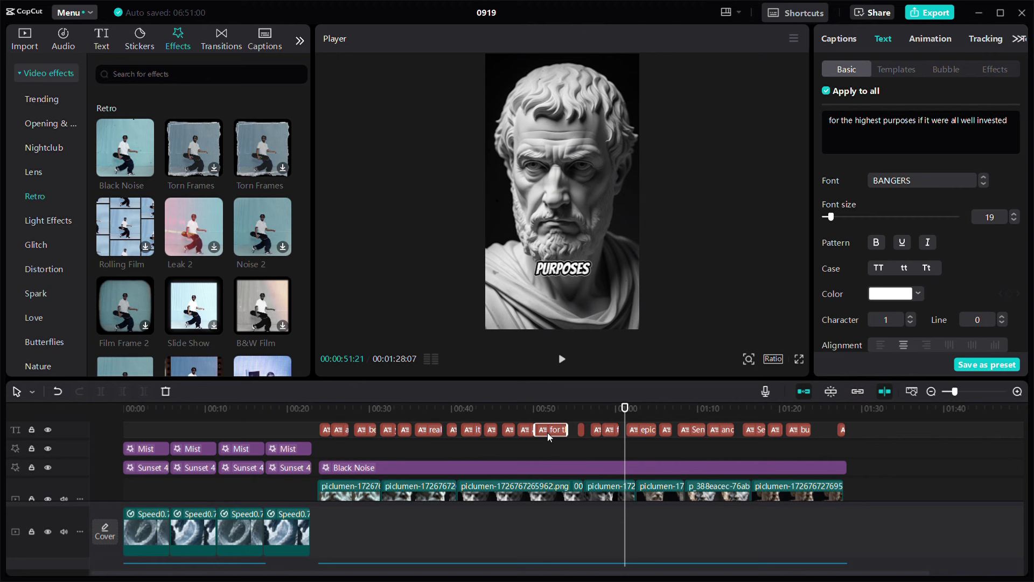
{"action": "left_click", "coordinate": [102, 42]}
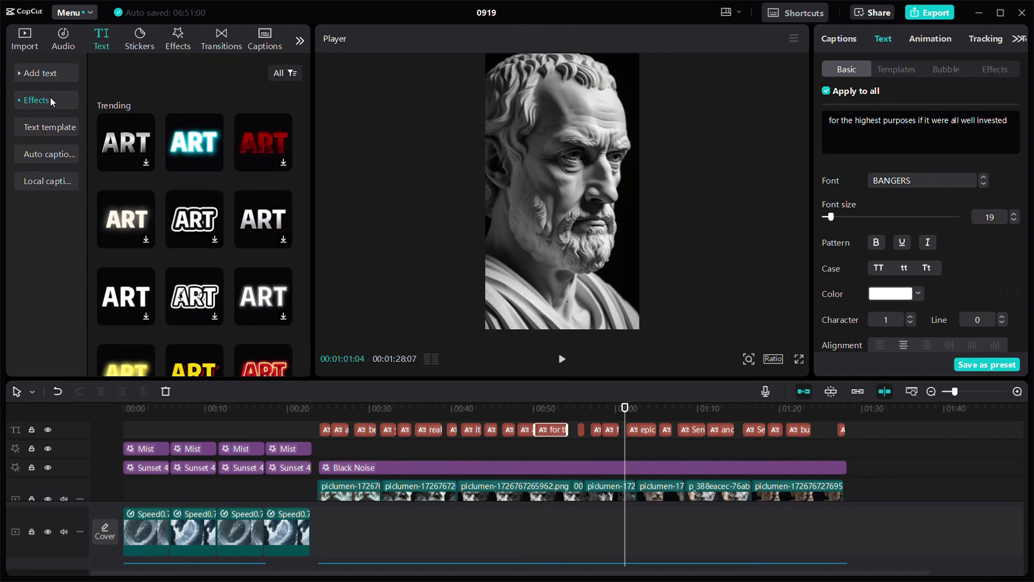
{"action": "left_click", "coordinate": [54, 156]}
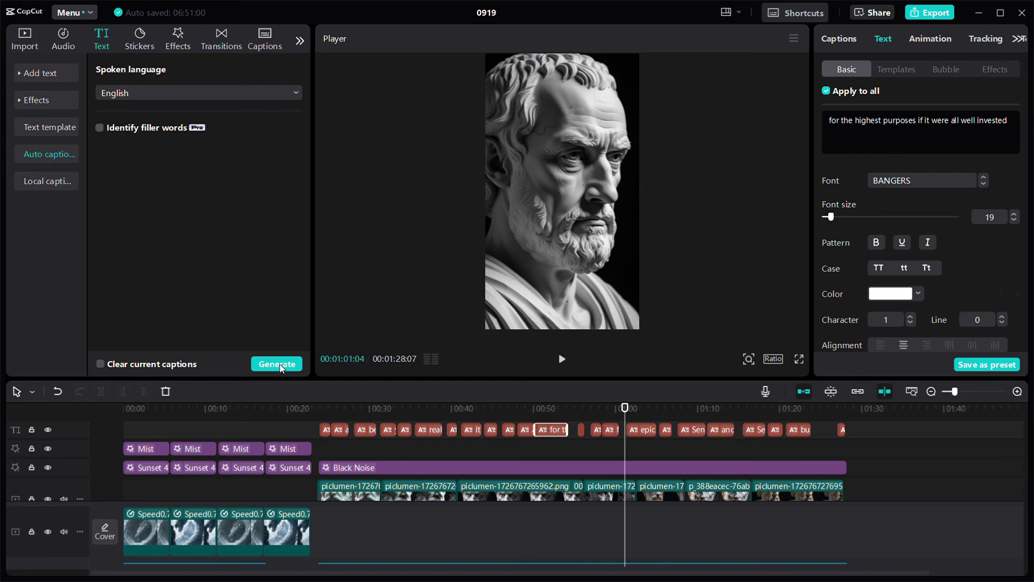
{"action": "left_click", "coordinate": [611, 432]}
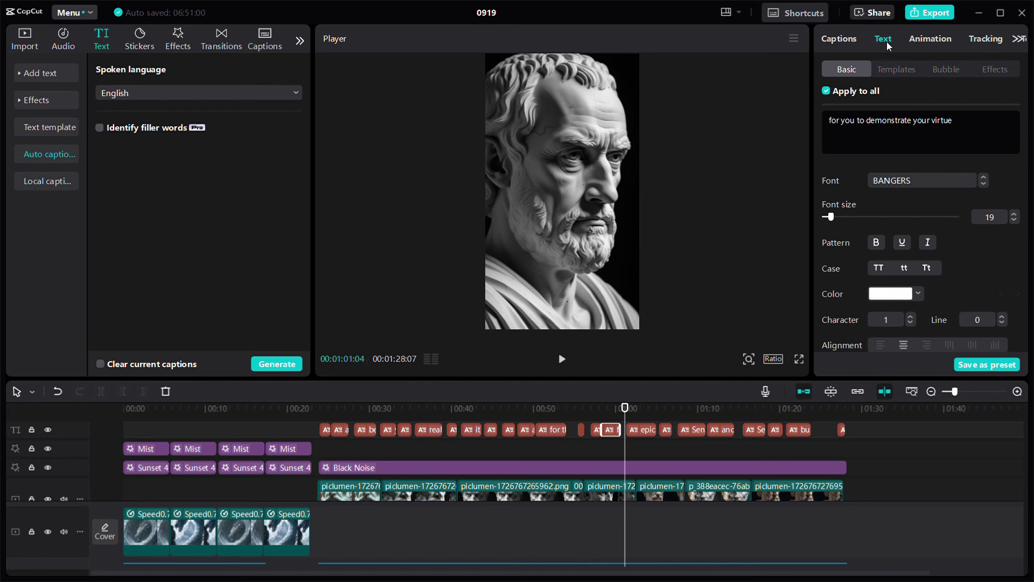
{"action": "scroll", "coordinate": [864, 242], "scroll_direction": "down", "scroll_amount": 5}
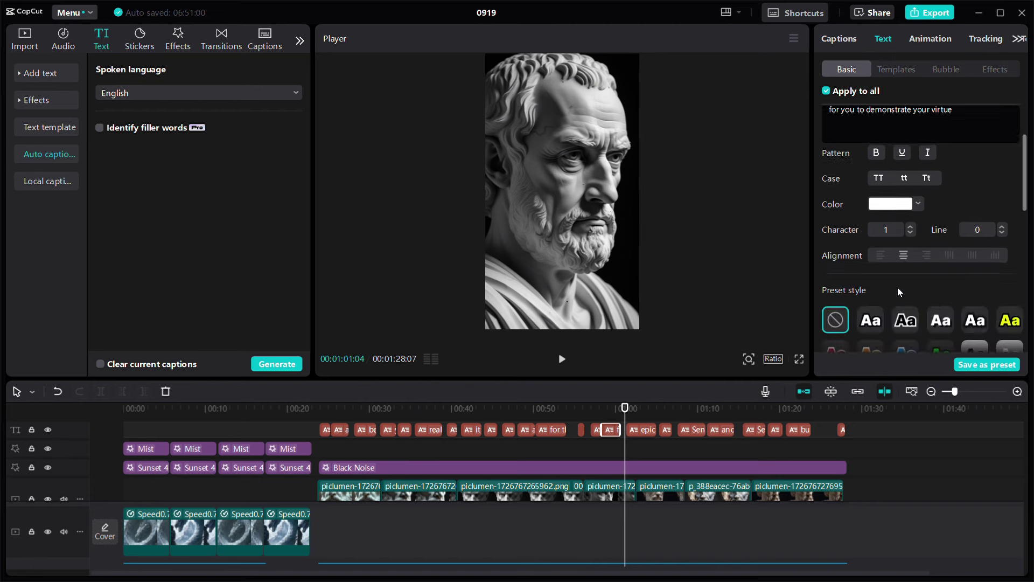
{"action": "scroll", "coordinate": [918, 108], "scroll_direction": "up", "scroll_amount": 5}
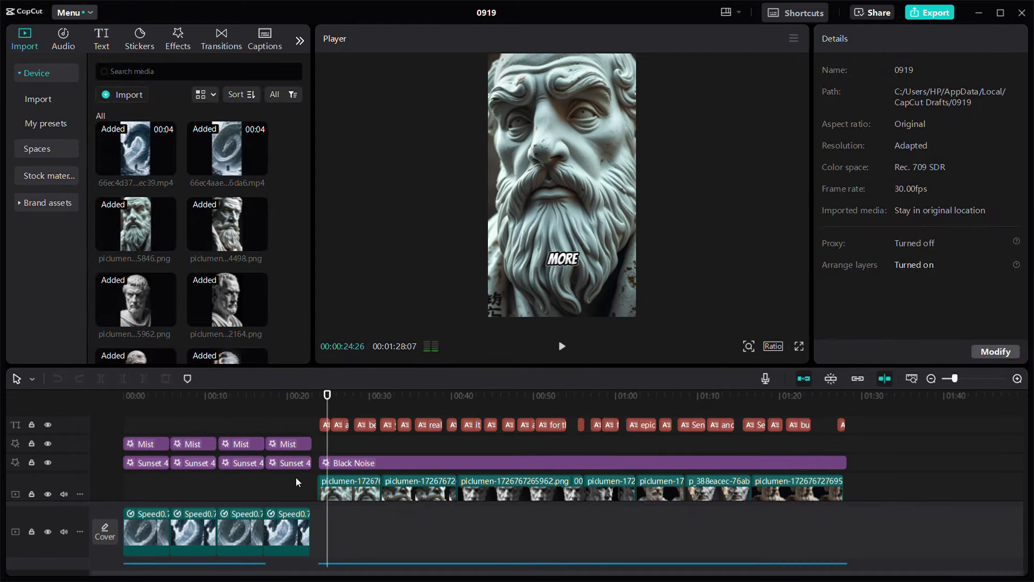
{"action": "key", "text": "space"}
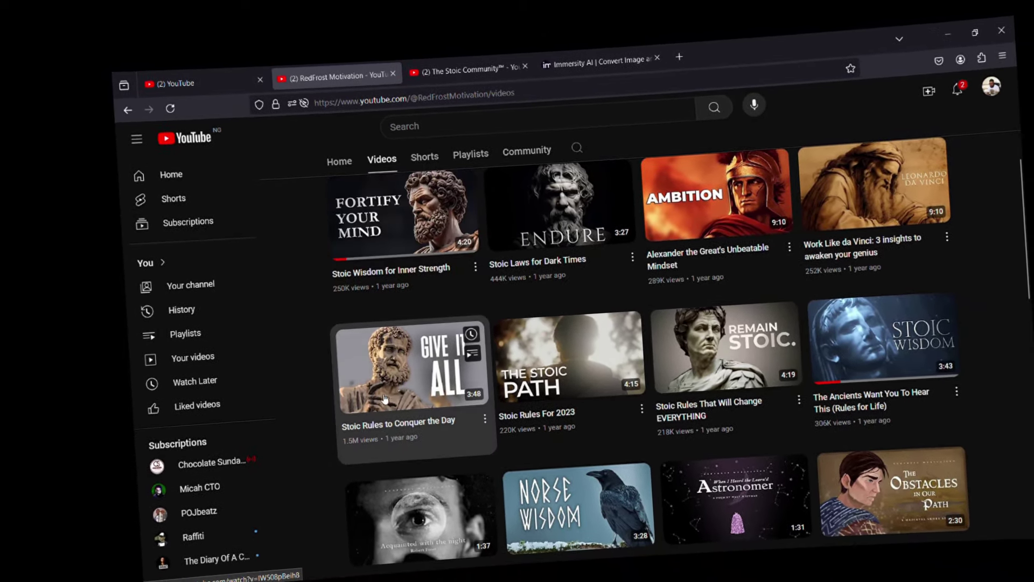
Step: Switch to RedFrost Motivation's Videos page on YouTube and look over the channel details and latest video thumbnails
{"action": "scroll", "coordinate": [441, 335], "scroll_direction": "up", "scroll_amount": 5}
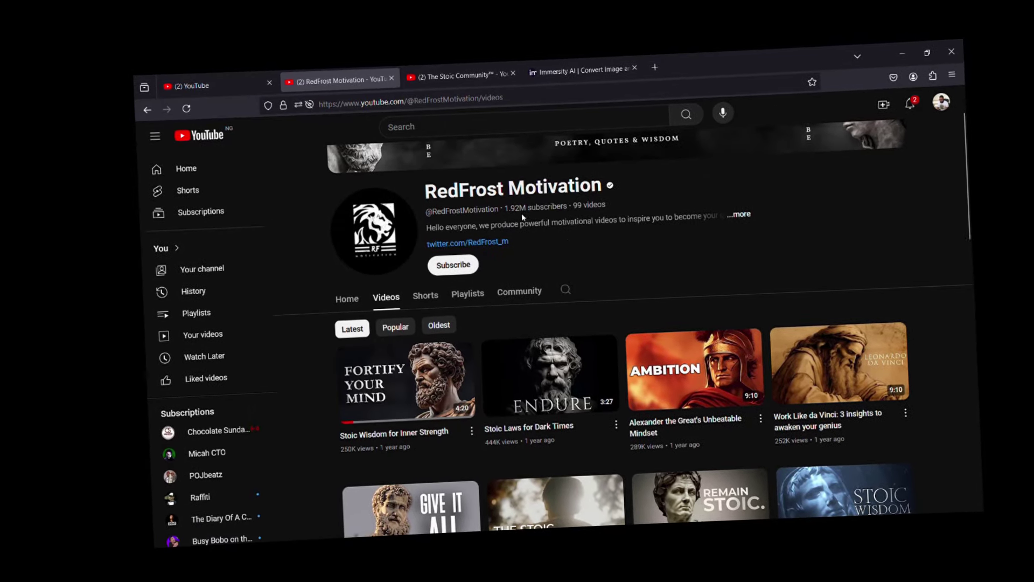
{"action": "scroll", "coordinate": [570, 235], "scroll_direction": "down", "scroll_amount": 2}
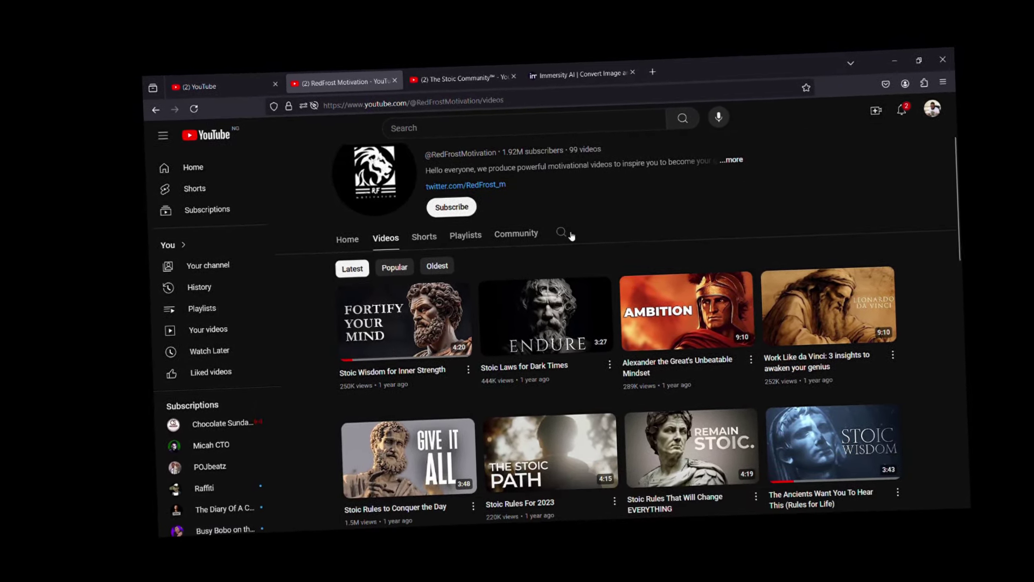
{"action": "scroll", "coordinate": [650, 311], "scroll_direction": "down", "scroll_amount": 1}
{"action": "scroll", "coordinate": [593, 307], "scroll_direction": "up", "scroll_amount": 3}
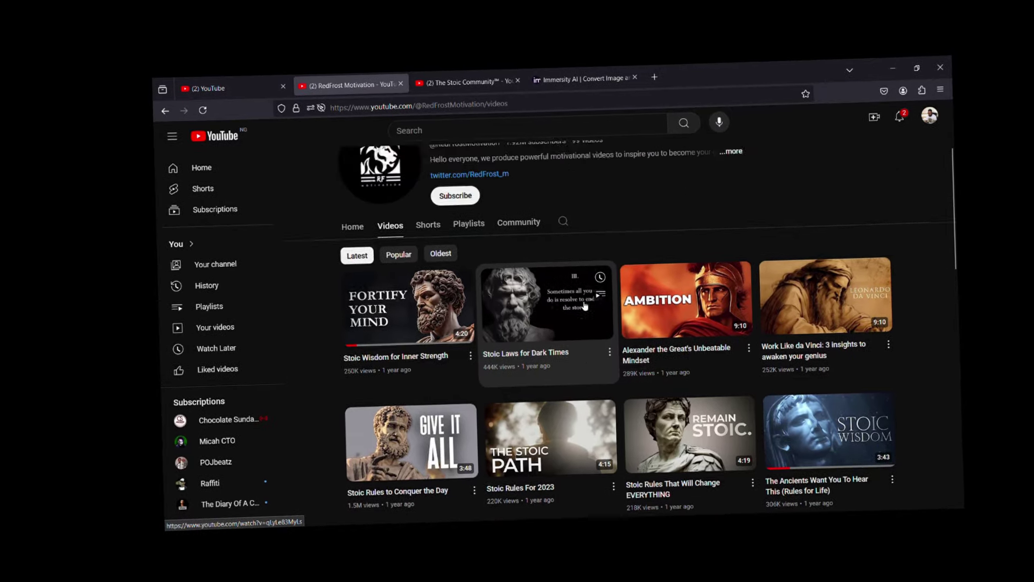
{"action": "scroll", "coordinate": [582, 305], "scroll_direction": "down", "scroll_amount": 5}
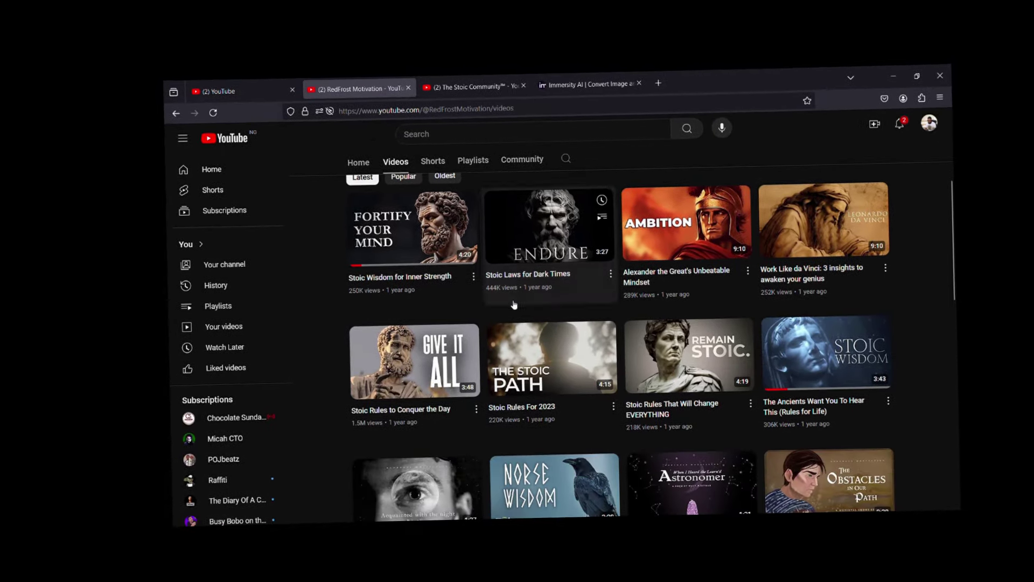
{"action": "scroll", "coordinate": [512, 304], "scroll_direction": "down", "scroll_amount": 1}
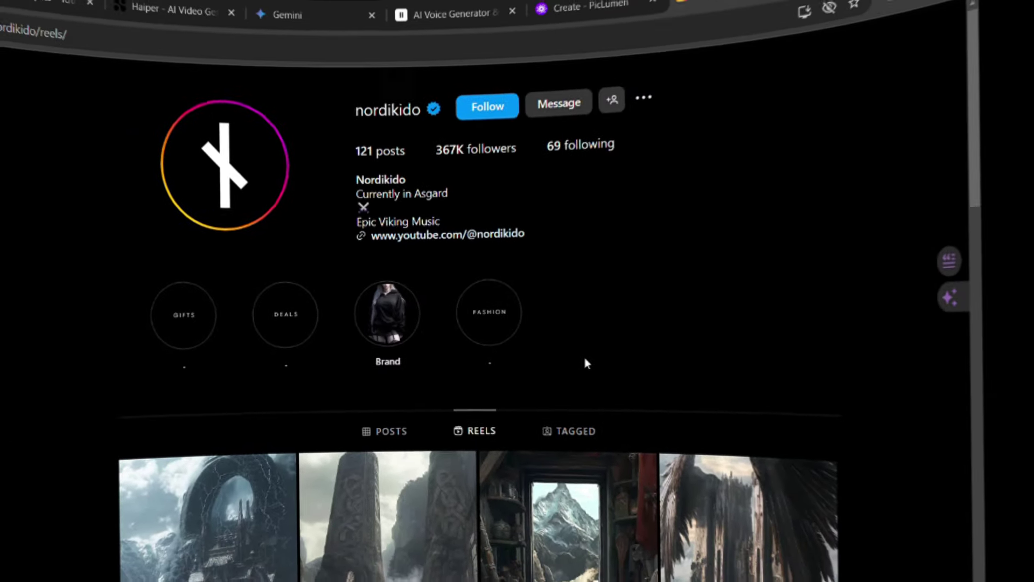
Step: Switch to nordikido's Reels page on Instagram and examine the Viking-themed reels and their view counts
{"action": "scroll", "coordinate": [588, 370], "scroll_direction": "down", "scroll_amount": 3}
{"action": "scroll", "coordinate": [589, 346], "scroll_direction": "down", "scroll_amount": 3}
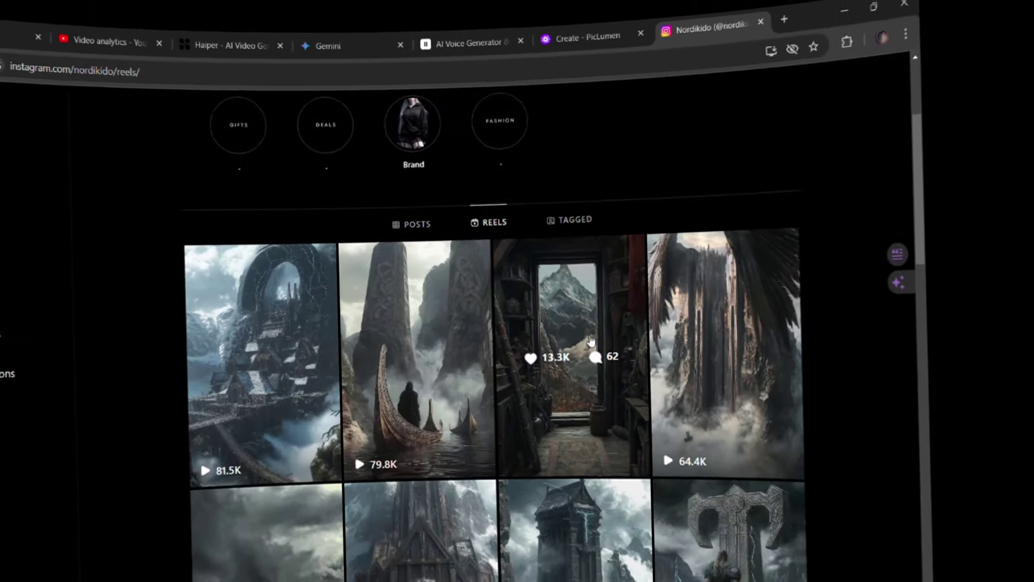
{"action": "scroll", "coordinate": [597, 326], "scroll_direction": "down", "scroll_amount": 5}
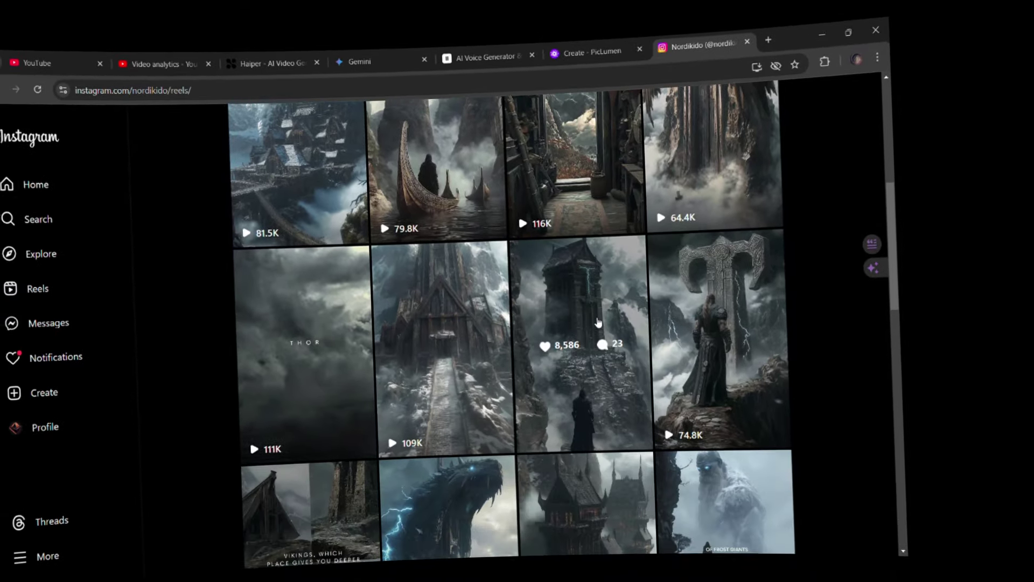
{"action": "scroll", "coordinate": [604, 312], "scroll_direction": "down", "scroll_amount": 5}
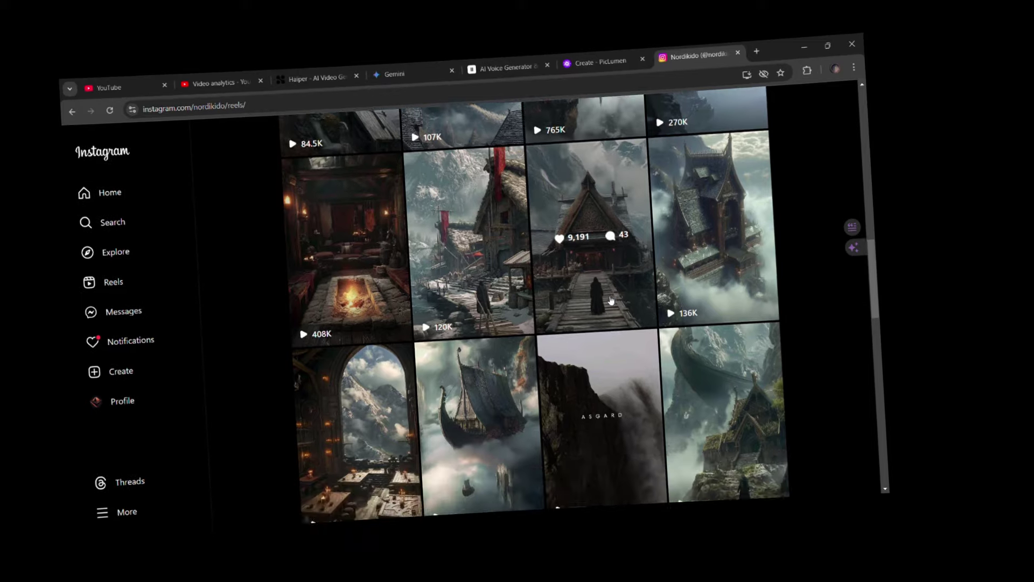
{"action": "scroll", "coordinate": [610, 302], "scroll_direction": "down", "scroll_amount": 3}
{"action": "scroll", "coordinate": [612, 297], "scroll_direction": "down", "scroll_amount": 1}
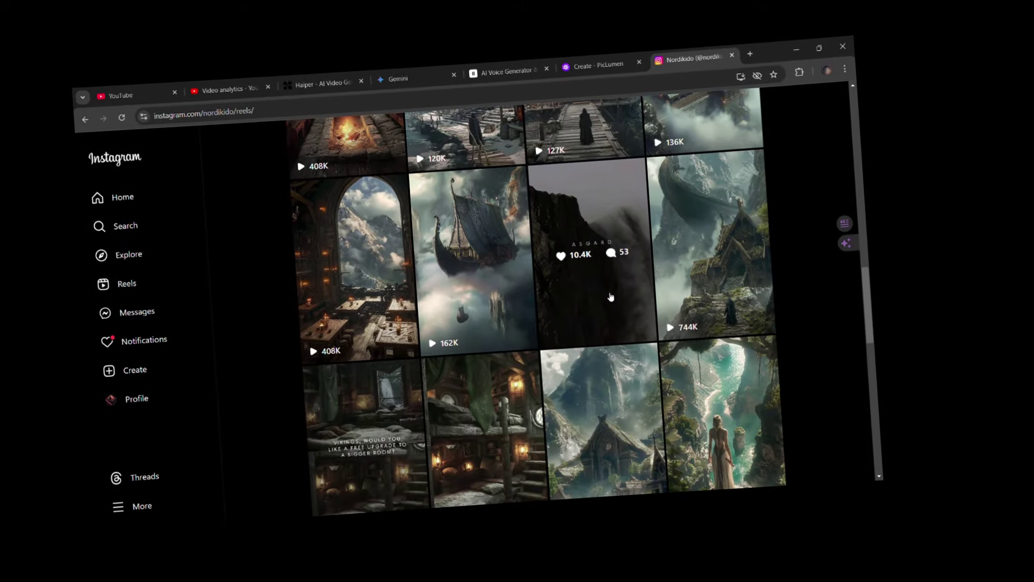
{"action": "scroll", "coordinate": [673, 311], "scroll_direction": "down", "scroll_amount": 3}
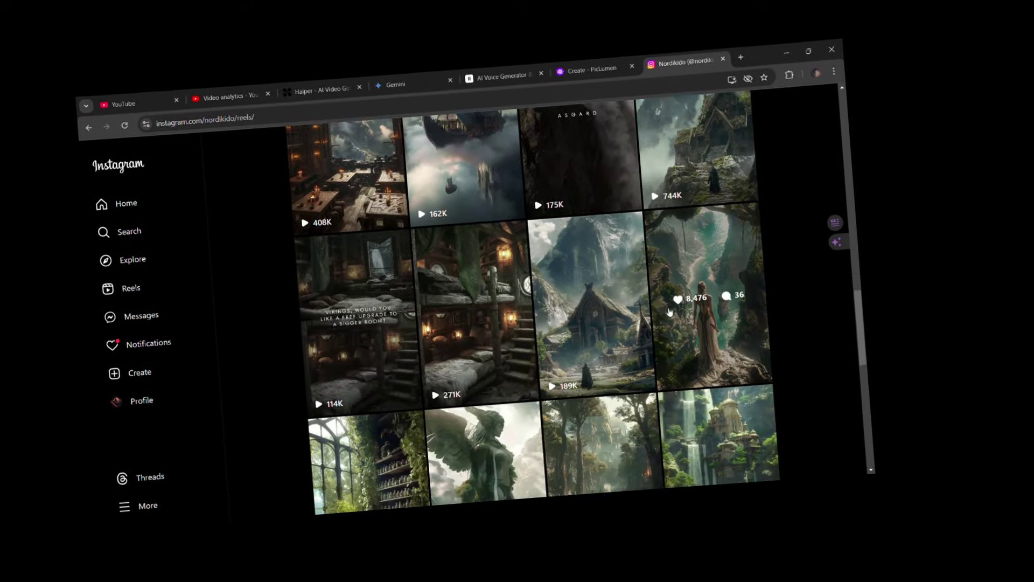
{"action": "scroll", "coordinate": [639, 331], "scroll_direction": "down", "scroll_amount": 3}
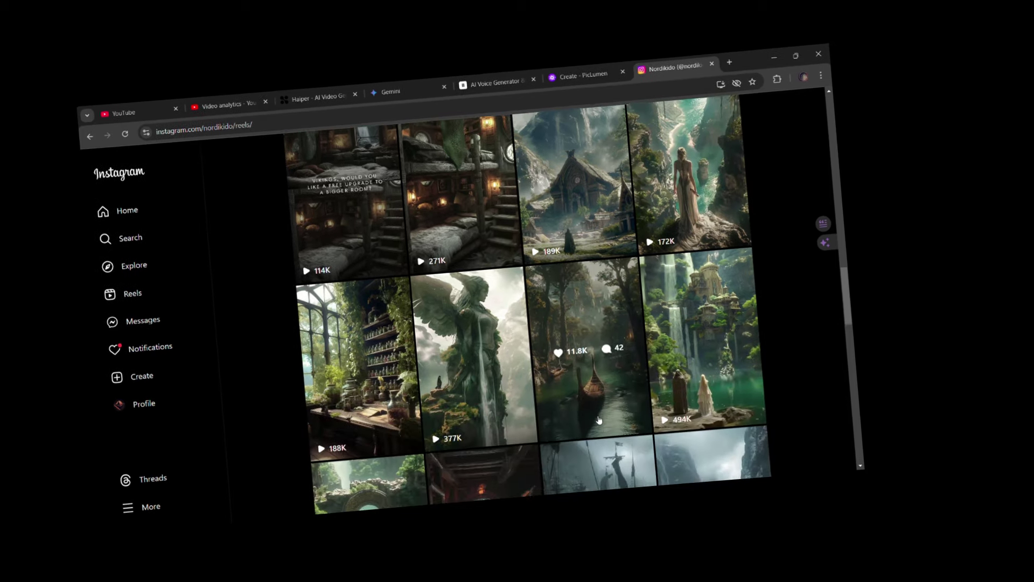
{"action": "scroll", "coordinate": [595, 419], "scroll_direction": "down", "scroll_amount": 4}
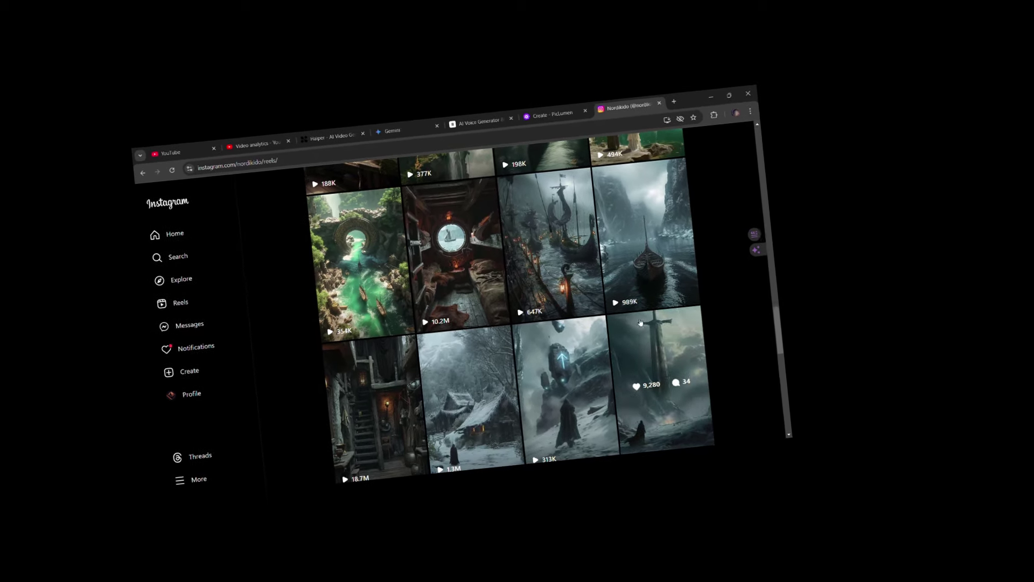
{"action": "scroll", "coordinate": [684, 157], "scroll_direction": "down", "scroll_amount": 2}
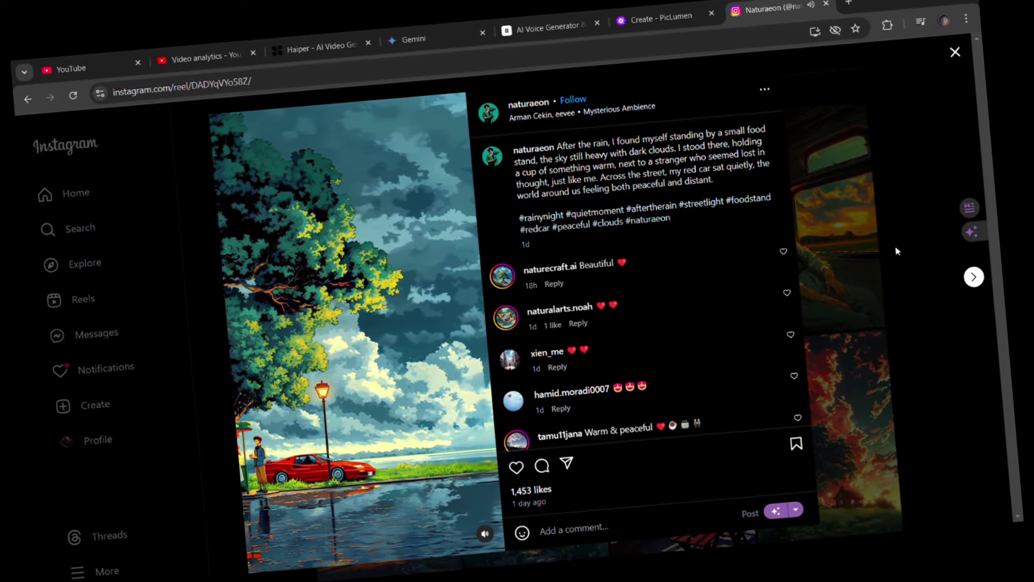
Step: Switch to naturaeon's Reels page on Instagram and browse the animated landscape reels and their view counts
{"action": "scroll", "coordinate": [777, 311], "scroll_direction": "down", "scroll_amount": 4}
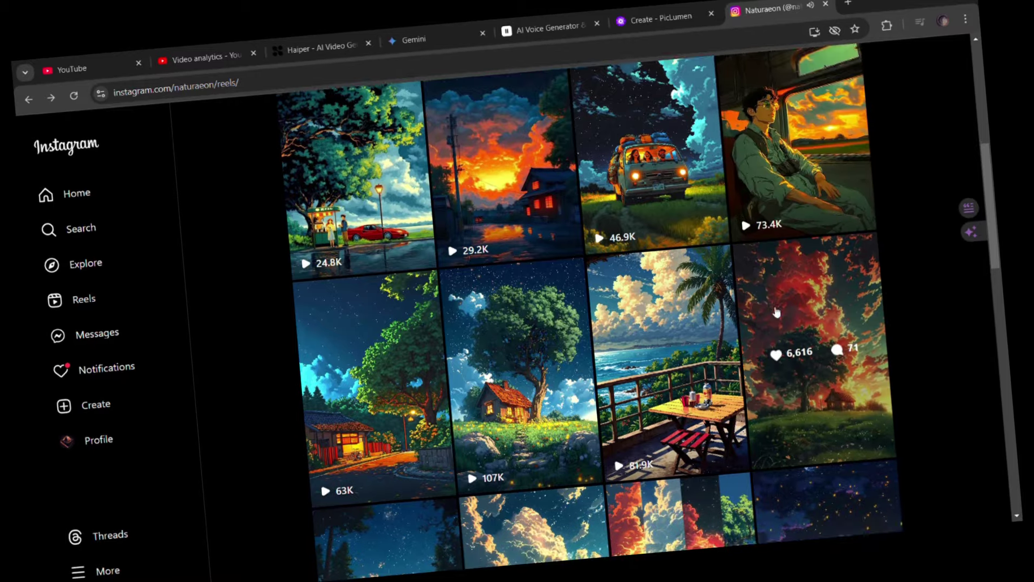
{"action": "scroll", "coordinate": [774, 312], "scroll_direction": "down", "scroll_amount": 7}
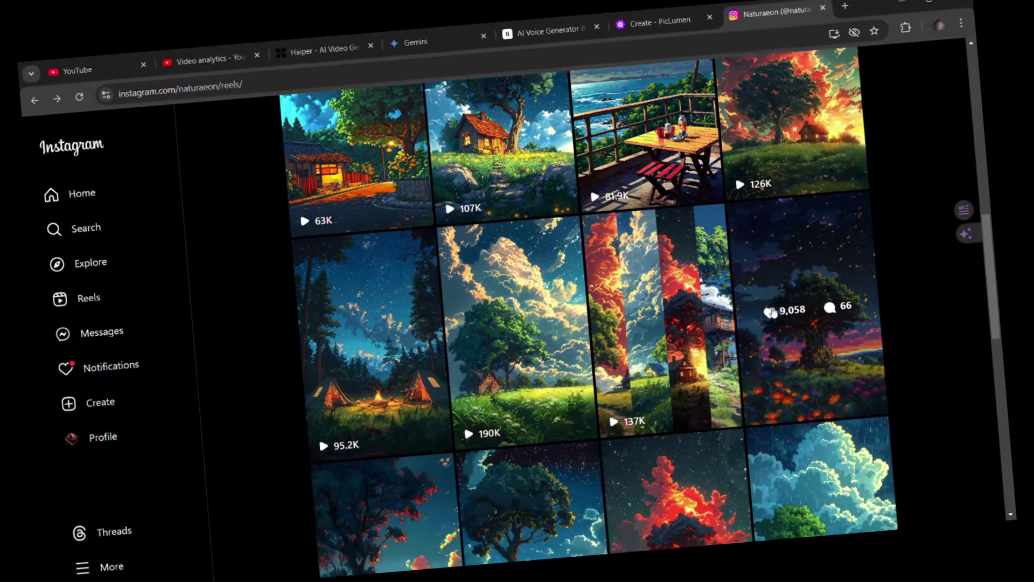
{"action": "scroll", "coordinate": [769, 313], "scroll_direction": "down", "scroll_amount": 8}
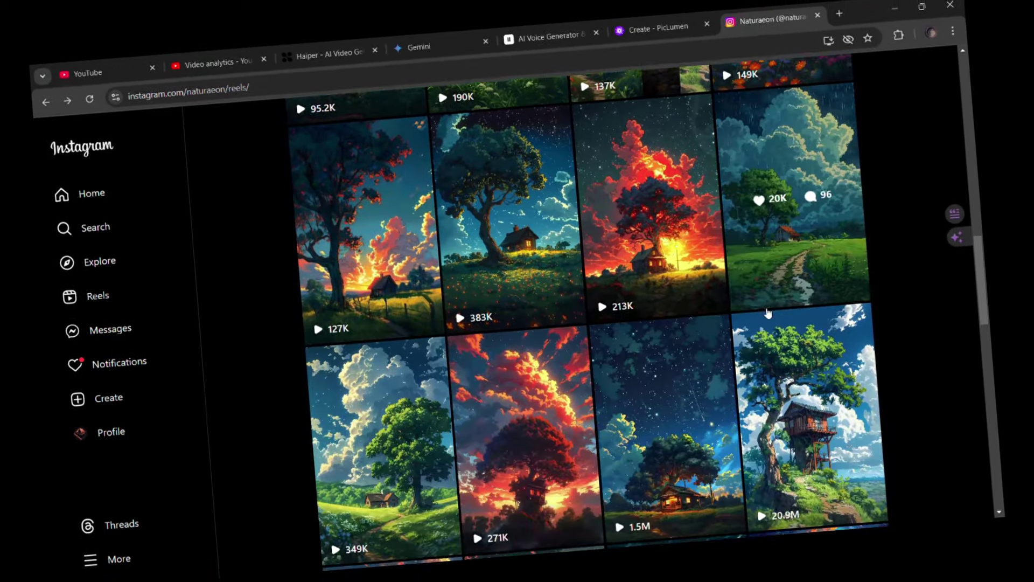
{"action": "scroll", "coordinate": [757, 314], "scroll_direction": "down", "scroll_amount": 5}
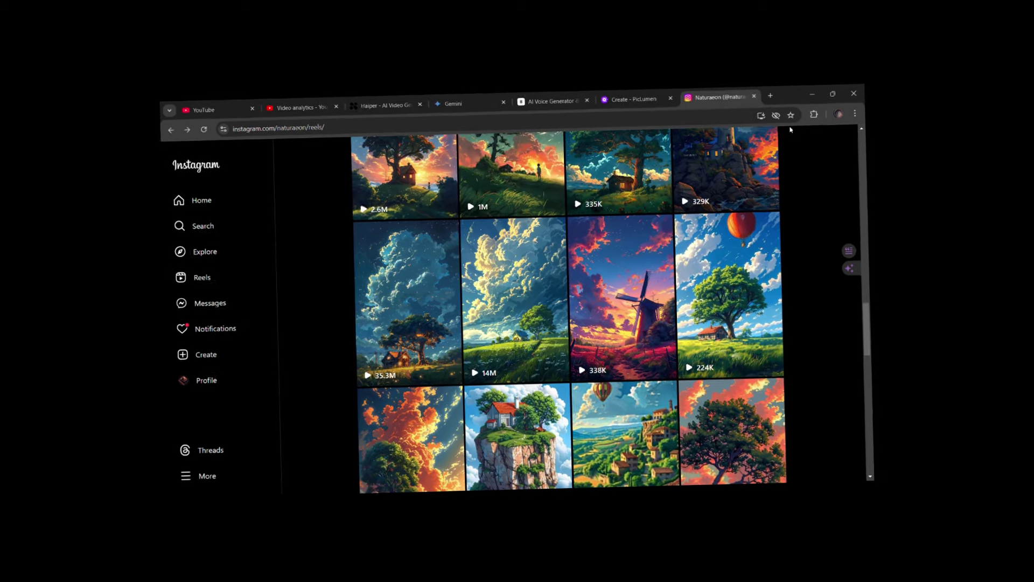
Step: Open naturaeon's food stand and red car reel, view its animation and caption, and return to the reels grid
{"action": "left_click", "coordinate": [461, 382]}
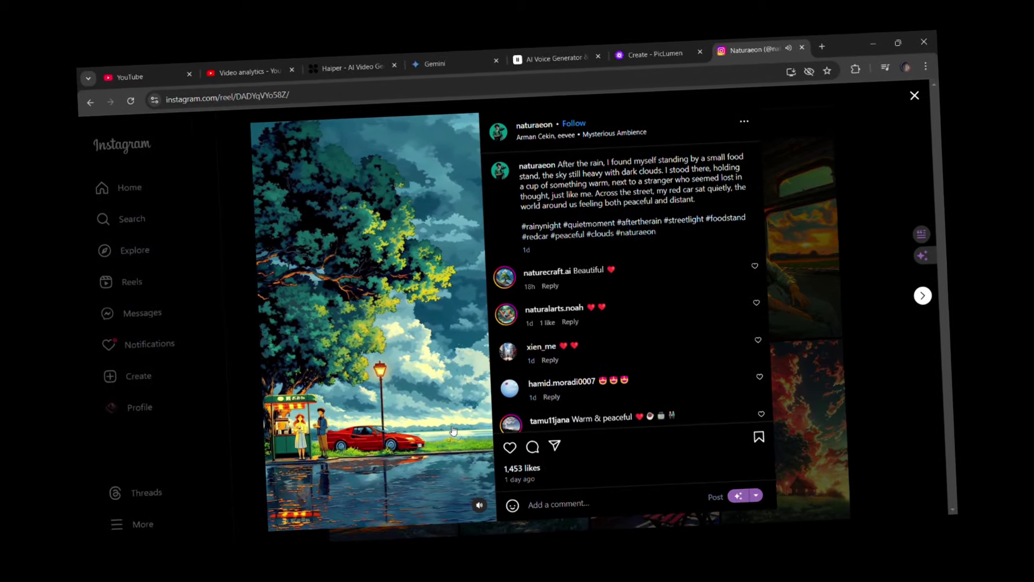
{"action": "mouse_move", "coordinate": [519, 378]}
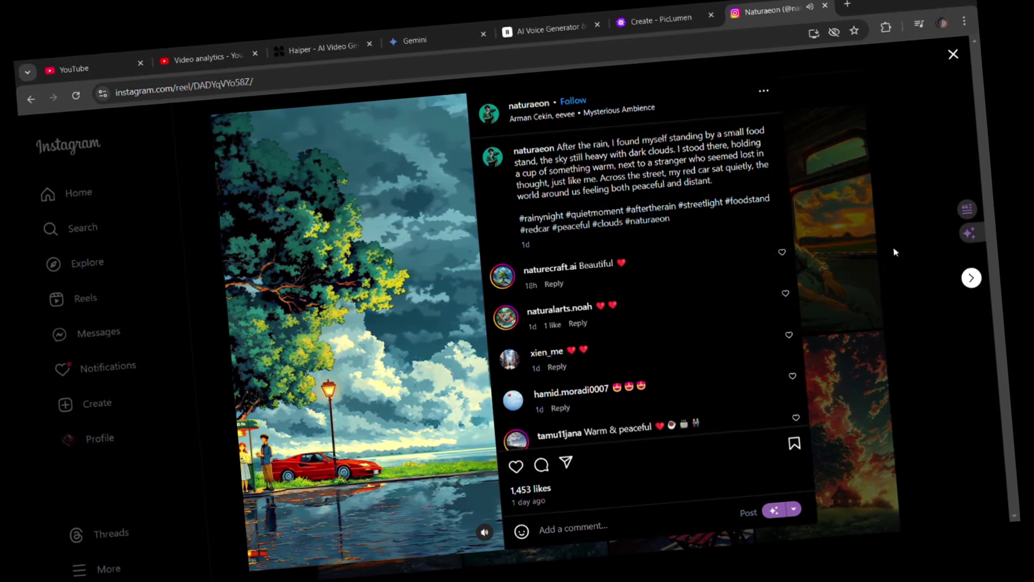
{"action": "left_click", "coordinate": [897, 251]}
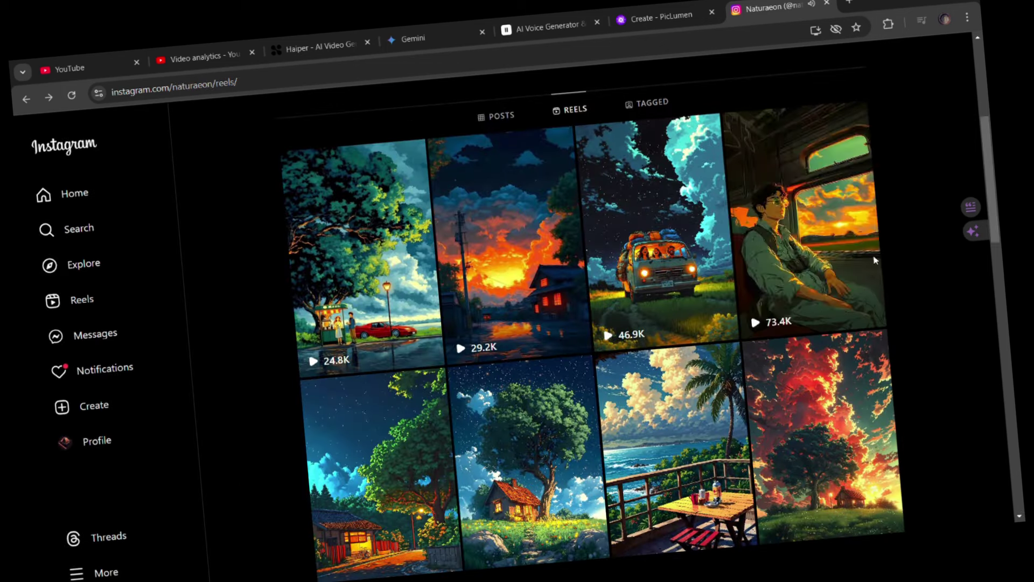
Step: Examine the older landscape reels further down naturaeon's Reels grid, comparing their artwork styles and view counts
{"action": "scroll", "coordinate": [777, 311], "scroll_direction": "down", "scroll_amount": 3}
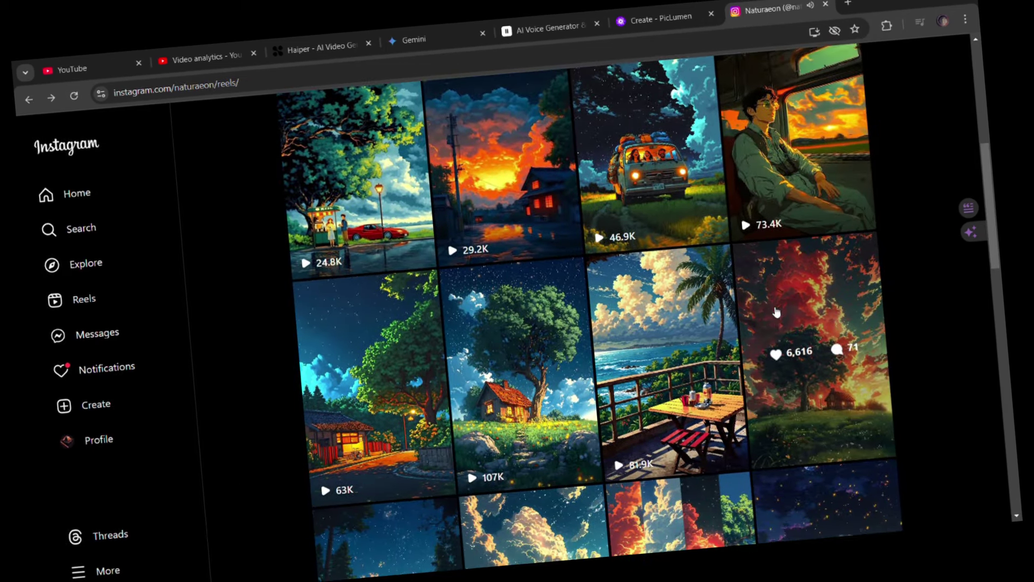
{"action": "scroll", "coordinate": [776, 312], "scroll_direction": "down", "scroll_amount": 4}
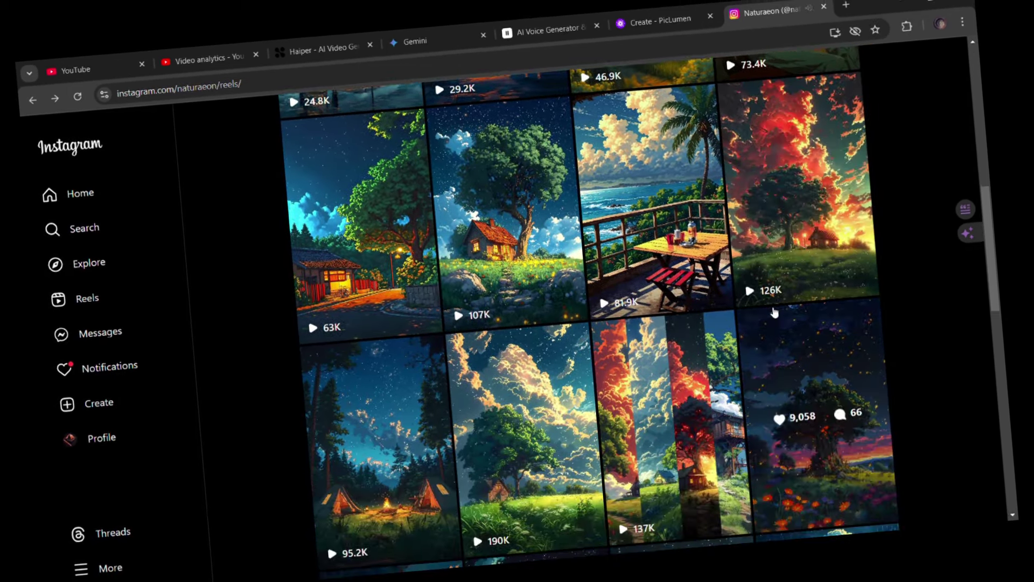
{"action": "scroll", "coordinate": [773, 312], "scroll_direction": "down", "scroll_amount": 3}
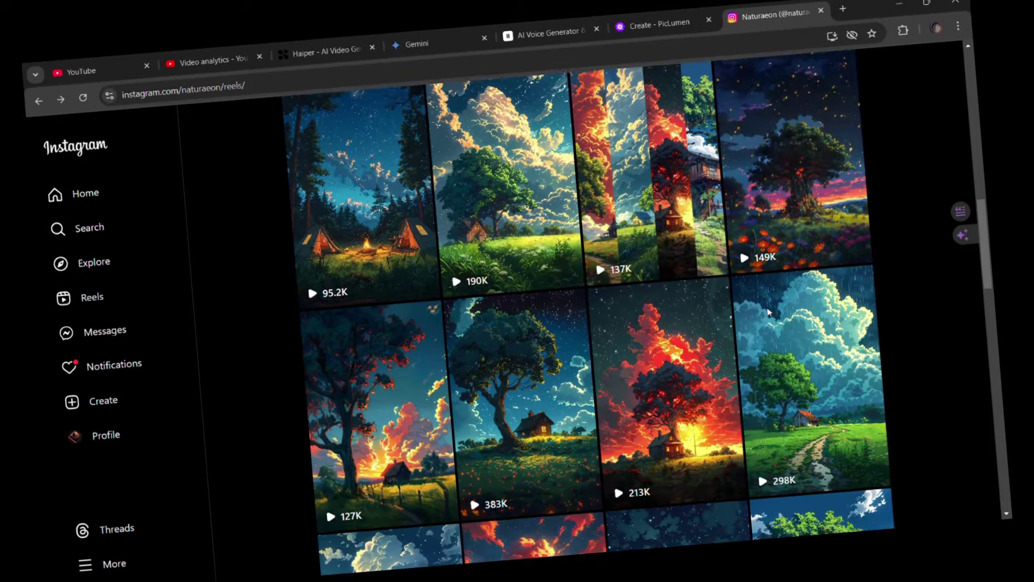
{"action": "scroll", "coordinate": [768, 312], "scroll_direction": "down", "scroll_amount": 3}
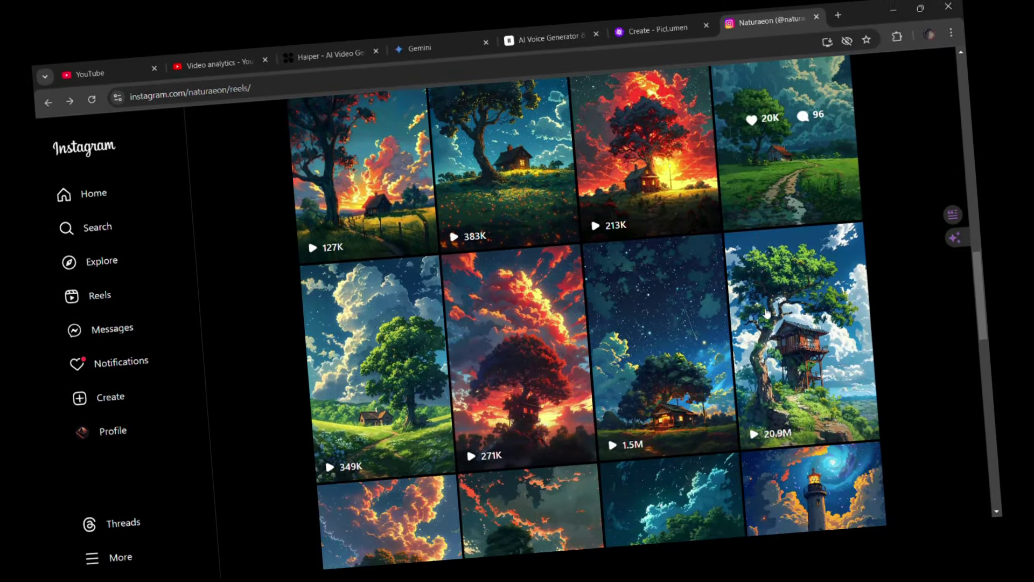
{"action": "scroll", "coordinate": [765, 314], "scroll_direction": "down", "scroll_amount": 5}
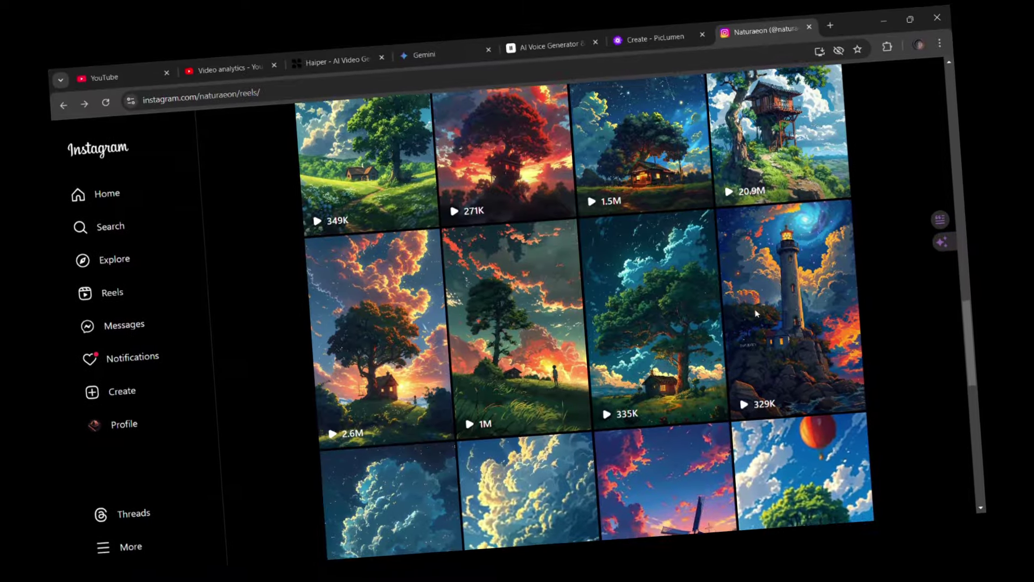
{"action": "scroll", "coordinate": [756, 315], "scroll_direction": "down", "scroll_amount": 3}
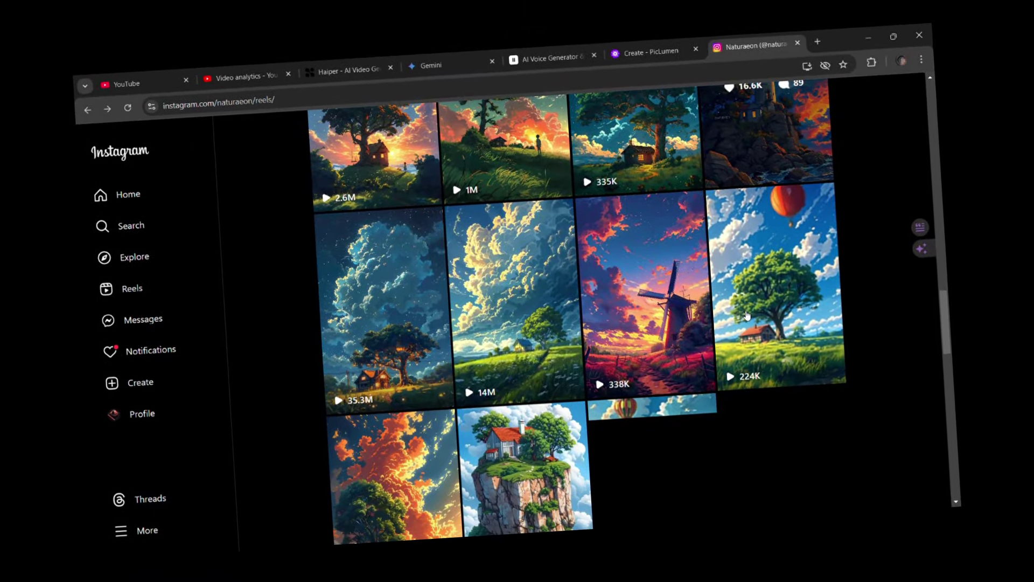